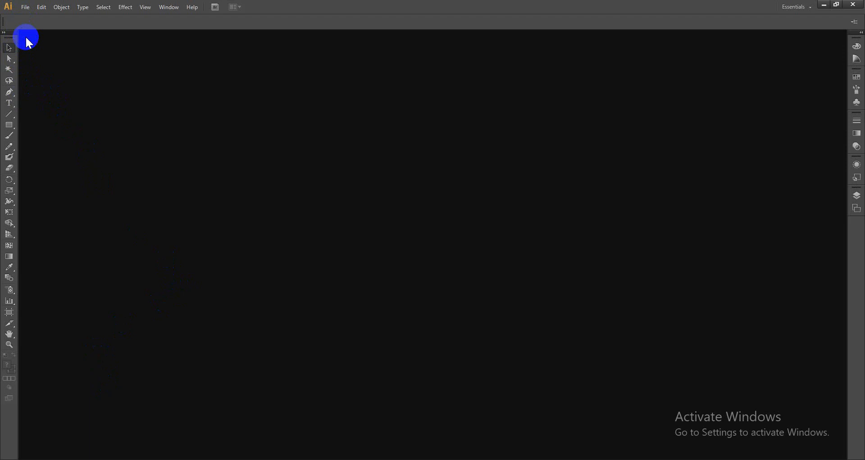
Step: Start a new document with its units set to inches and review the available page size presets
key(ctrl+n)
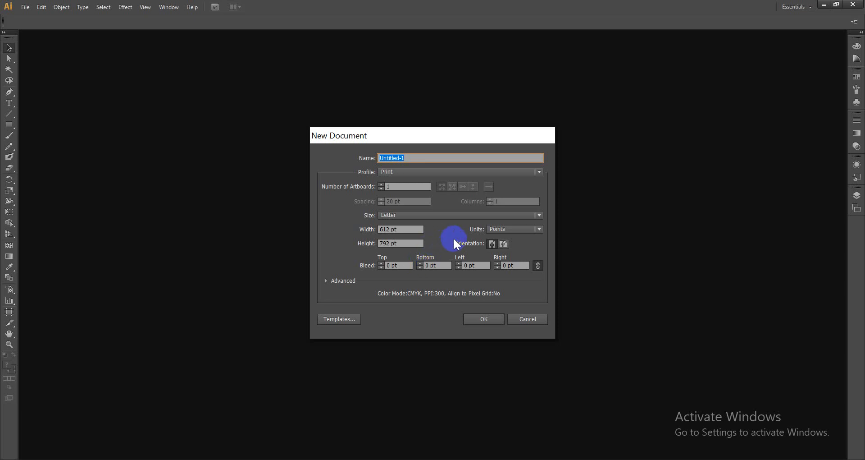
click(518, 228)
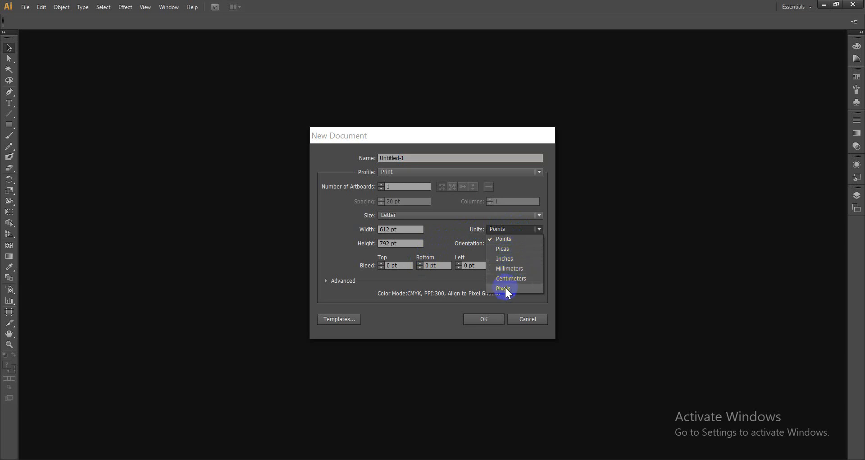
click(513, 258)
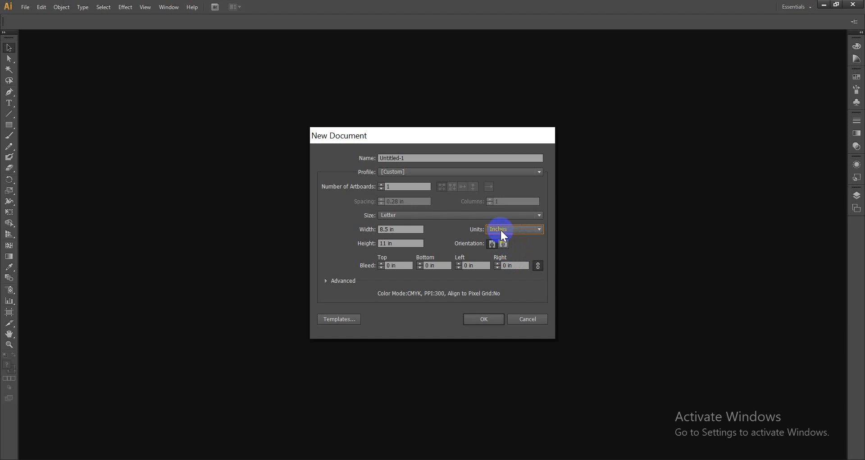
click(426, 216)
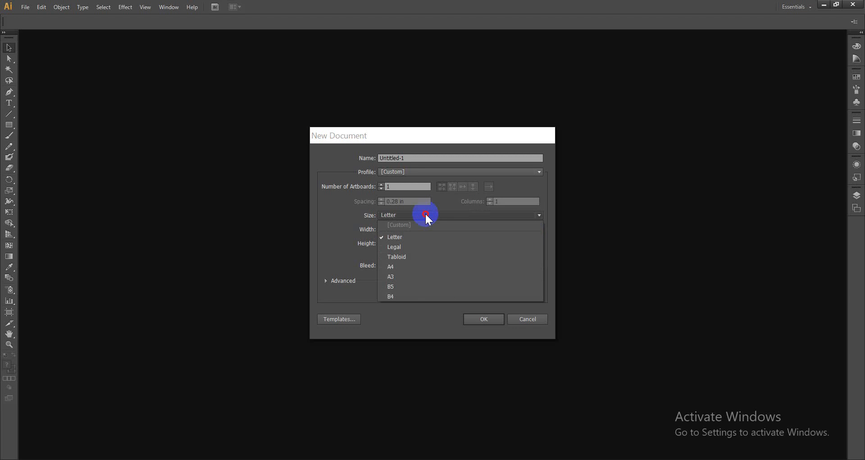
click(426, 216)
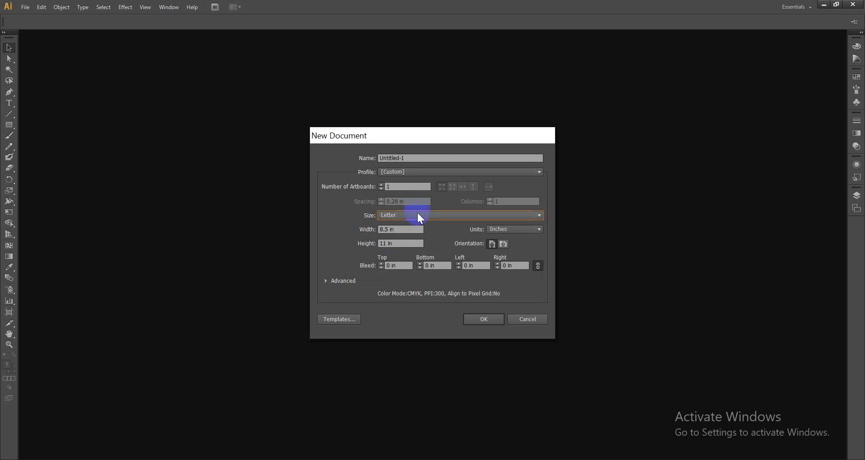
click(418, 212)
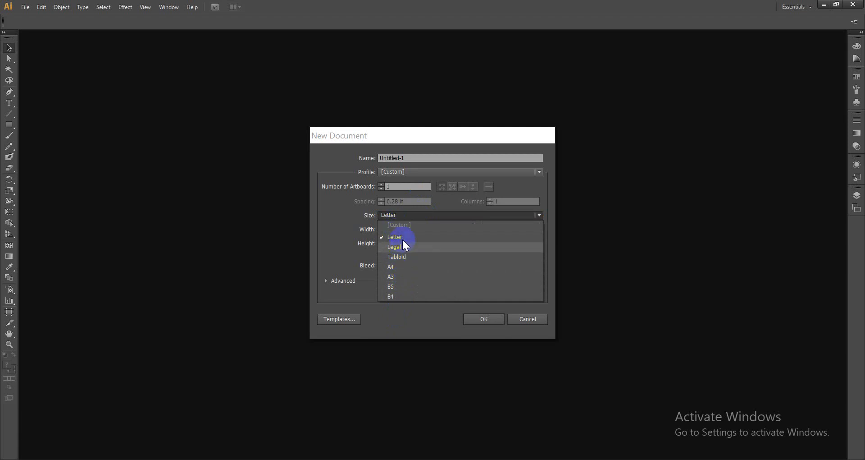
click(334, 218)
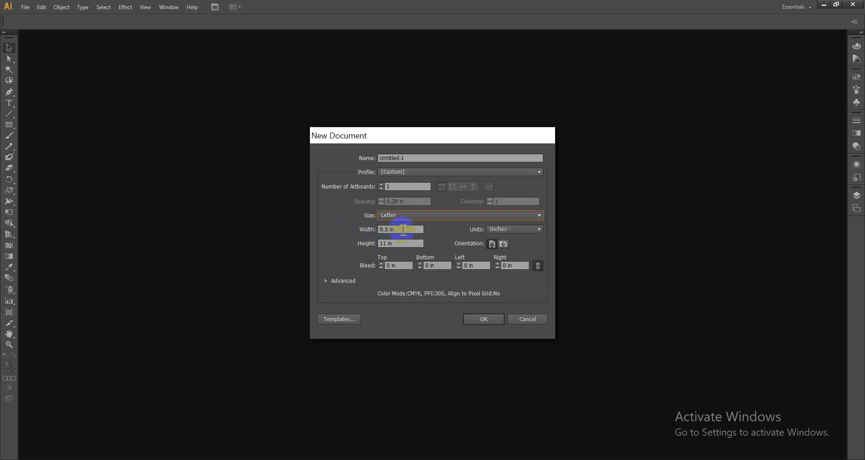
Step: Set the new document's width and height to 100 in each
drag(402, 228, 337, 224)
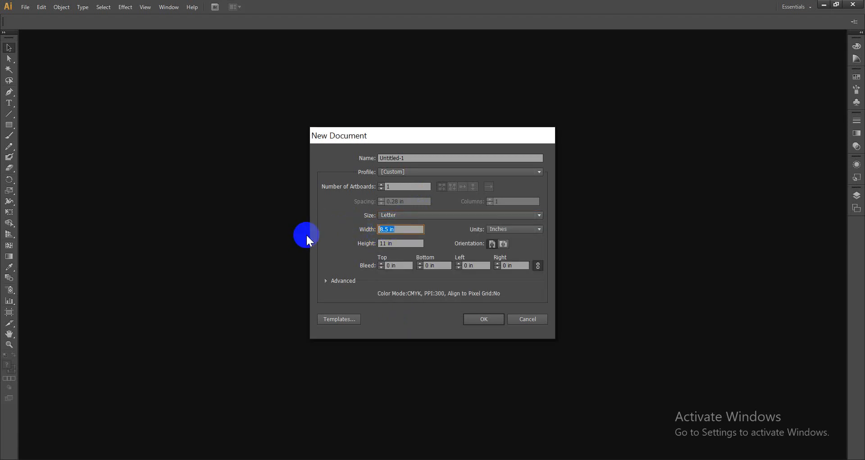
text(100)
click(393, 231)
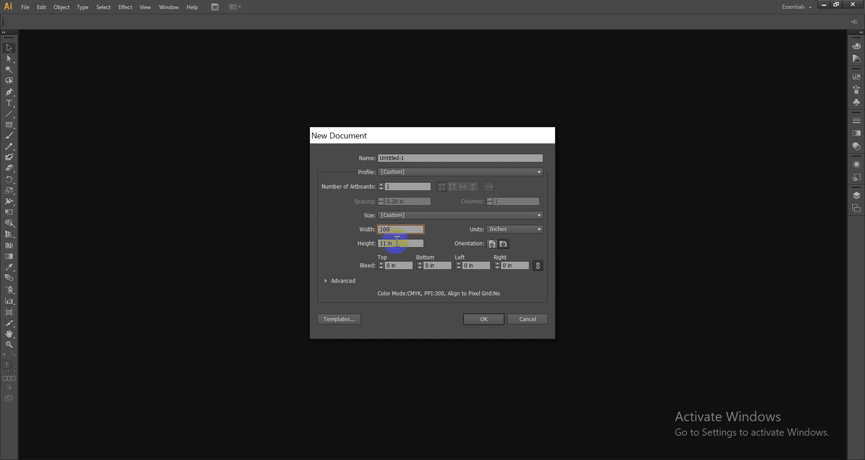
key(Tab)
text(100)
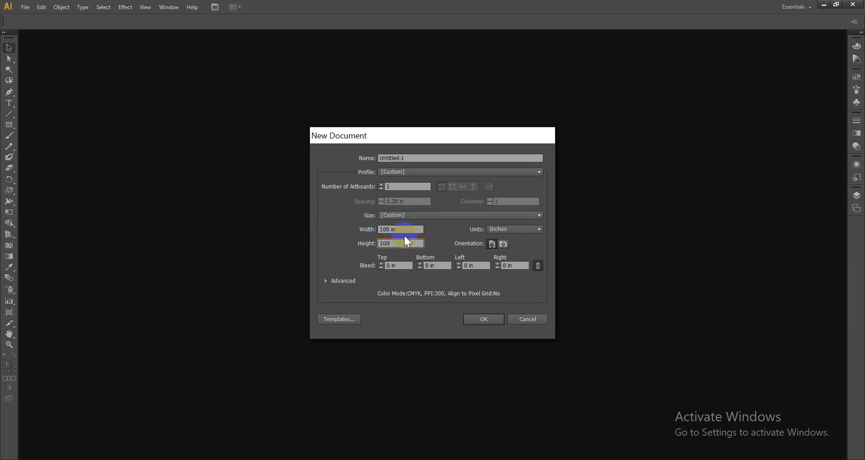
key(shift+Tab)
key(Tab)
Step: Choose the A4 page size for the new document
click(404, 230)
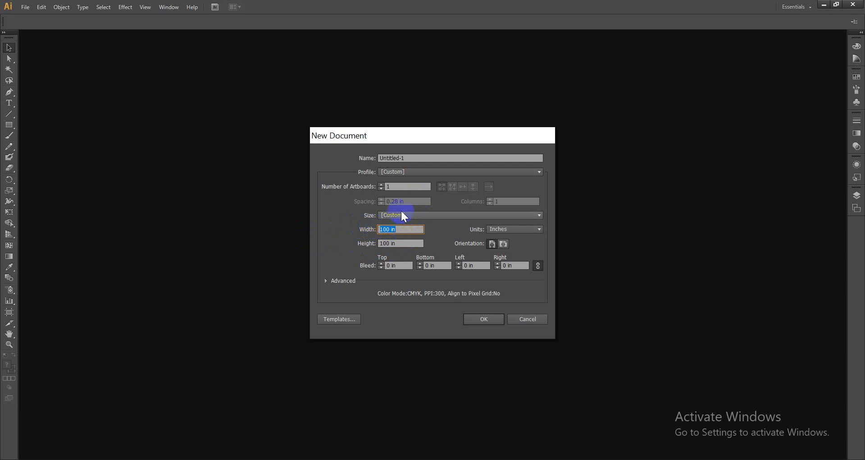
click(411, 216)
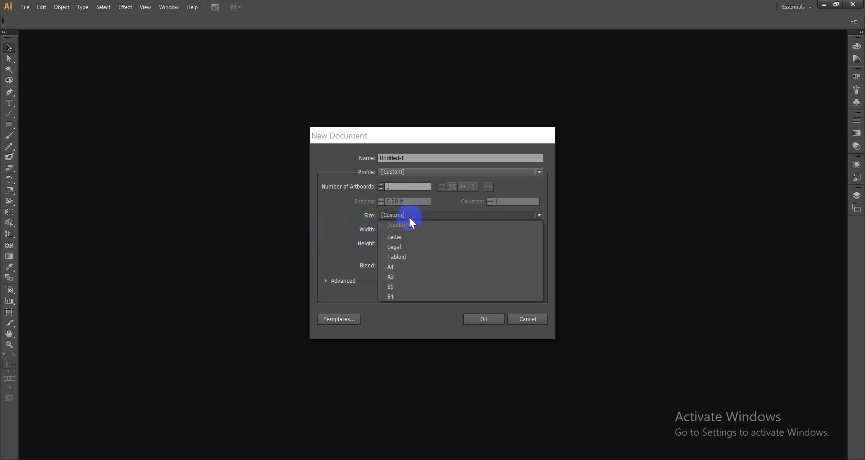
click(396, 267)
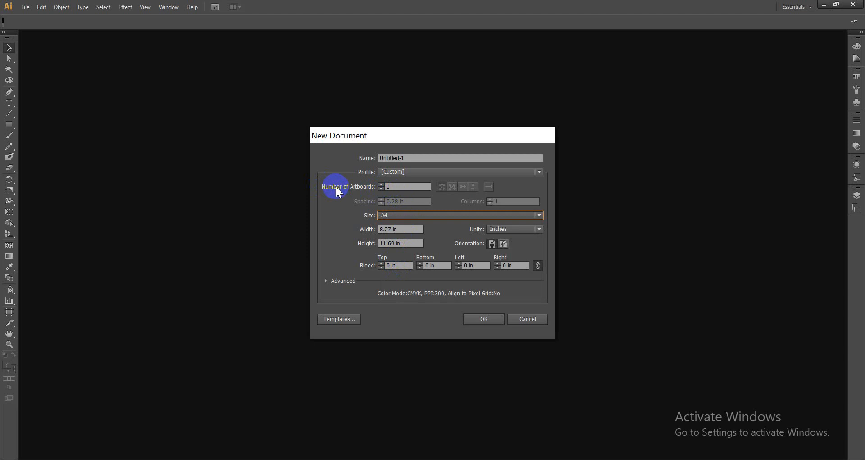
Step: Set the number of artboards to 100 and arrange them in a grid by row
click(399, 186)
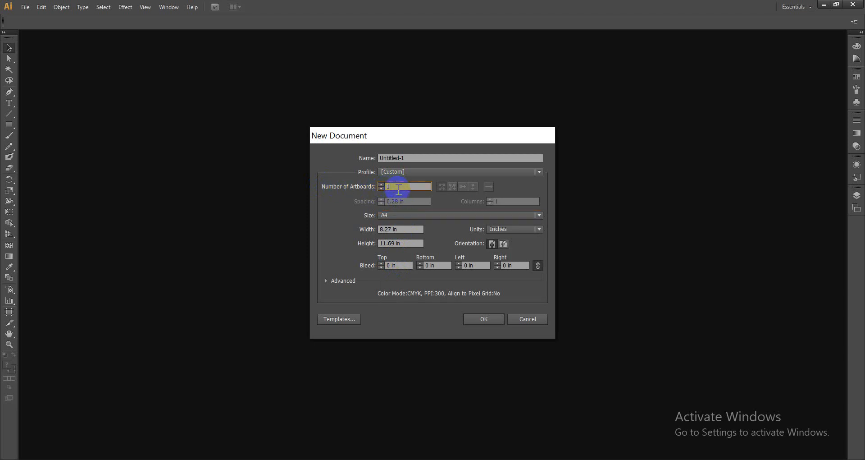
text(00)
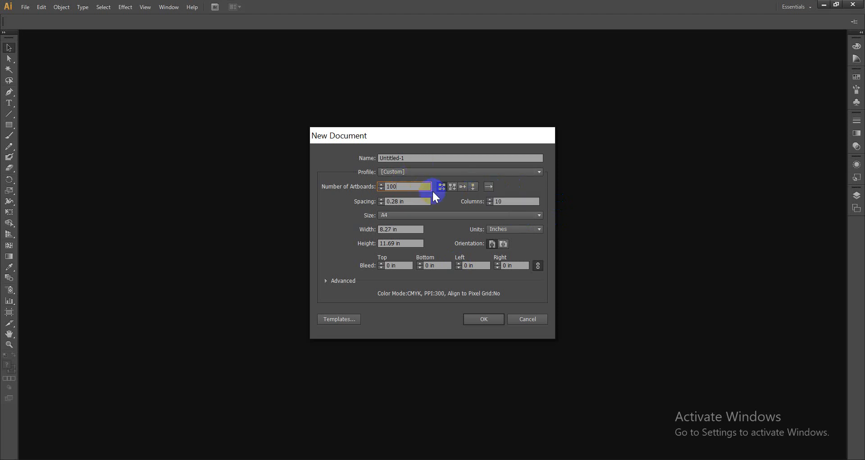
click(460, 187)
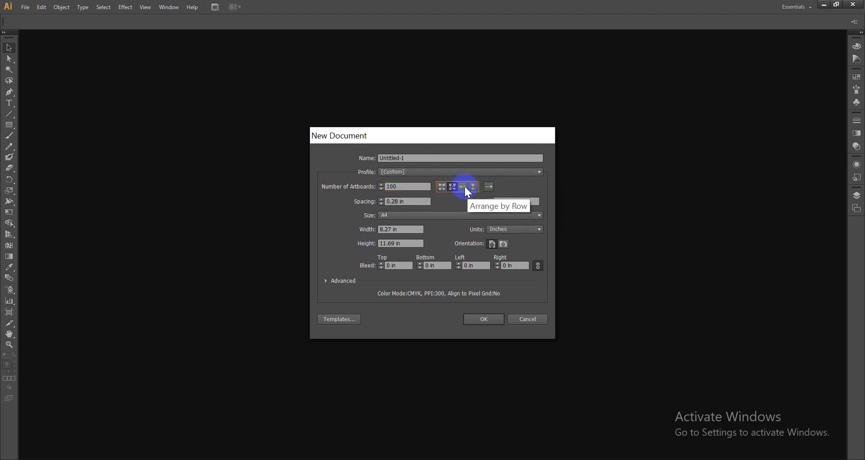
click(454, 185)
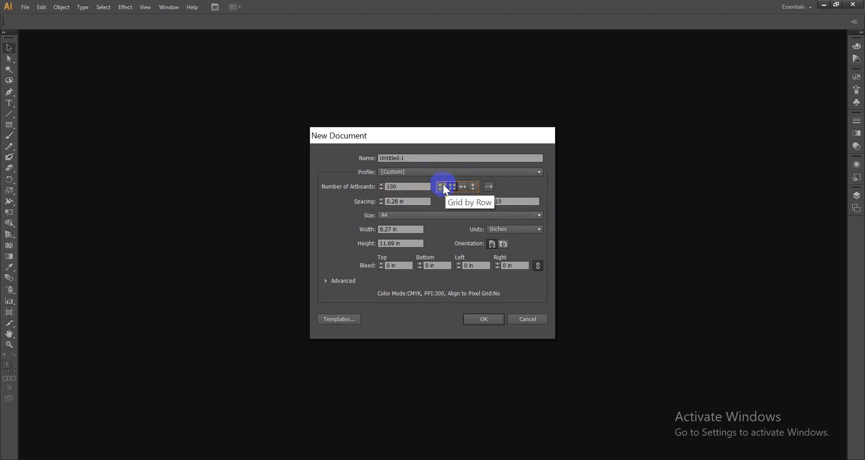
click(442, 186)
click(404, 243)
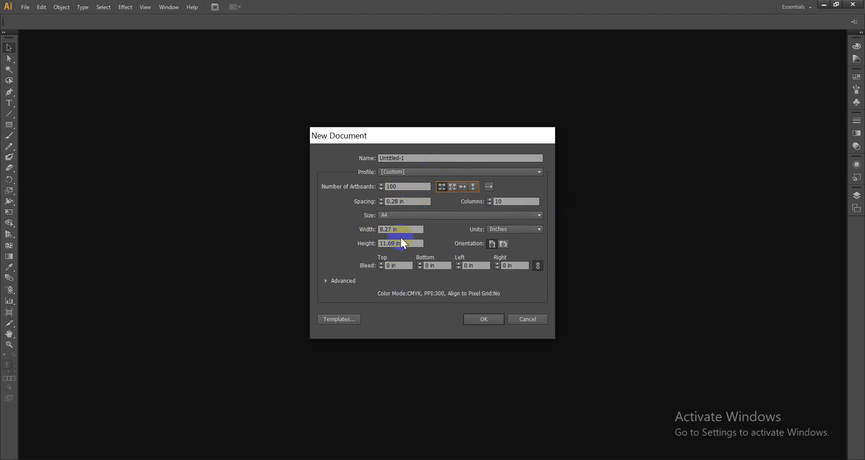
Step: Set the number of artboards to 1 and create the document
click(393, 190)
click(403, 188)
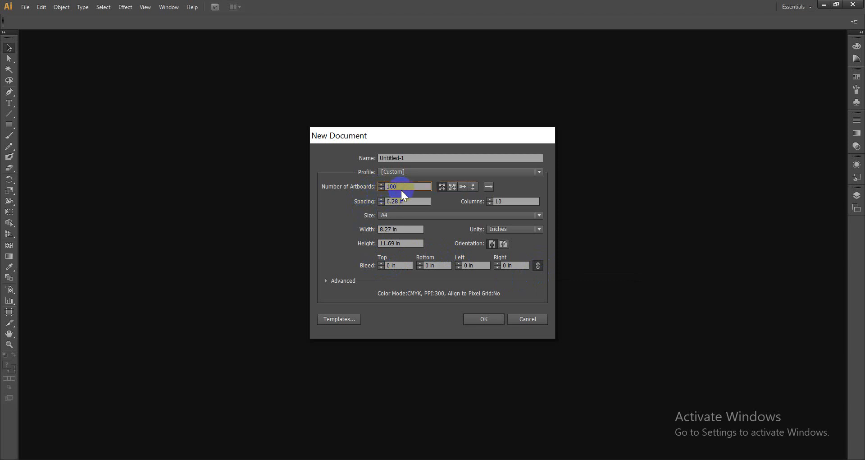
text(1)
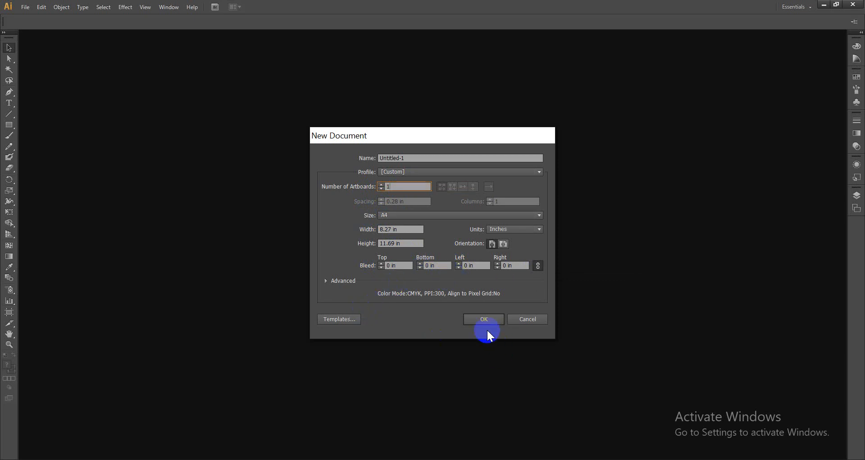
click(486, 316)
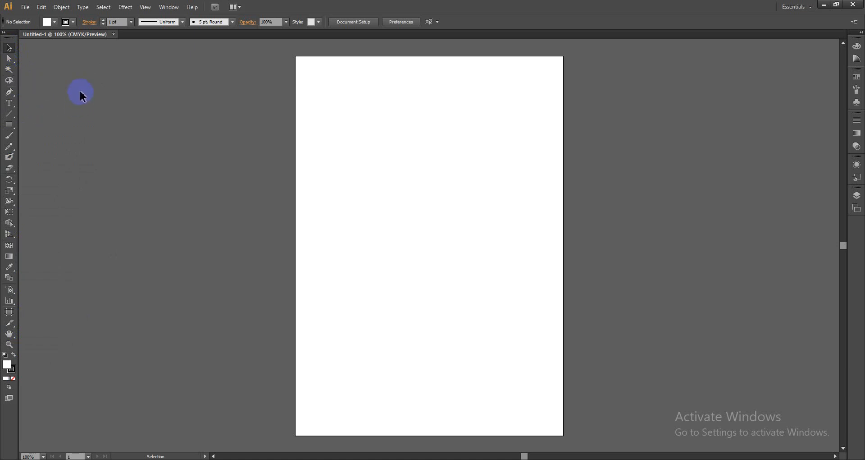
Step: Examine the selection tools and the variants grouped under the Direct Selection, Pen, Type and Rectangle tools
click(10, 60)
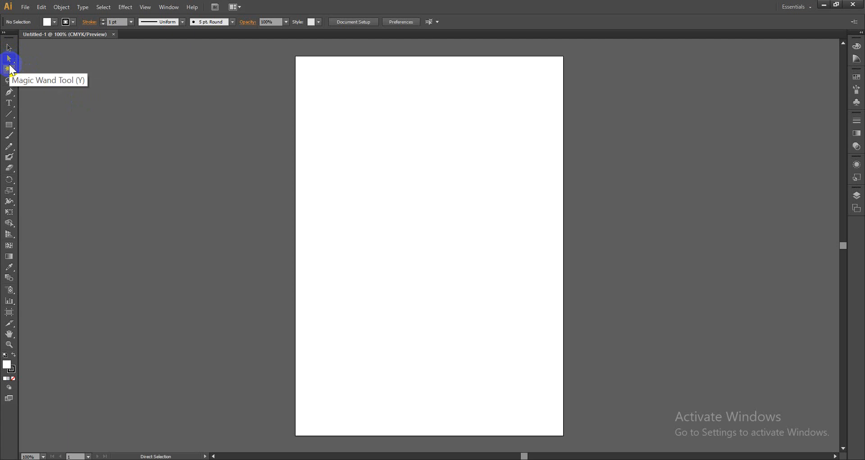
click(9, 49)
click(10, 60)
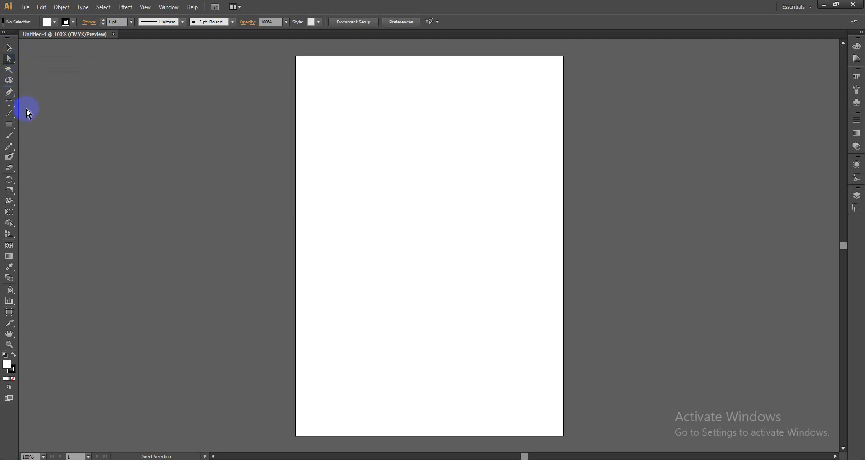
click(14, 62)
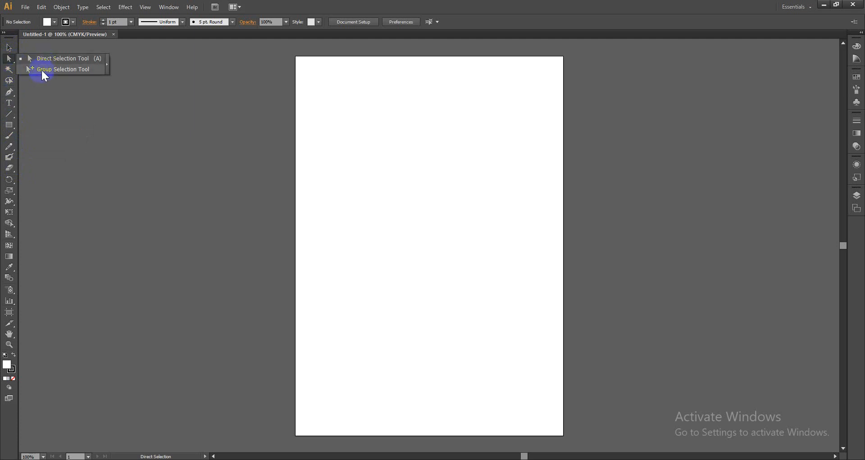
click(11, 100)
click(11, 94)
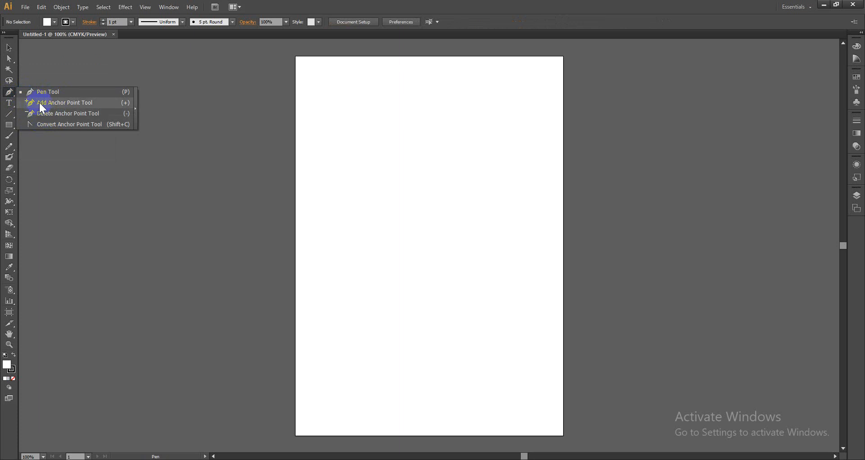
click(14, 104)
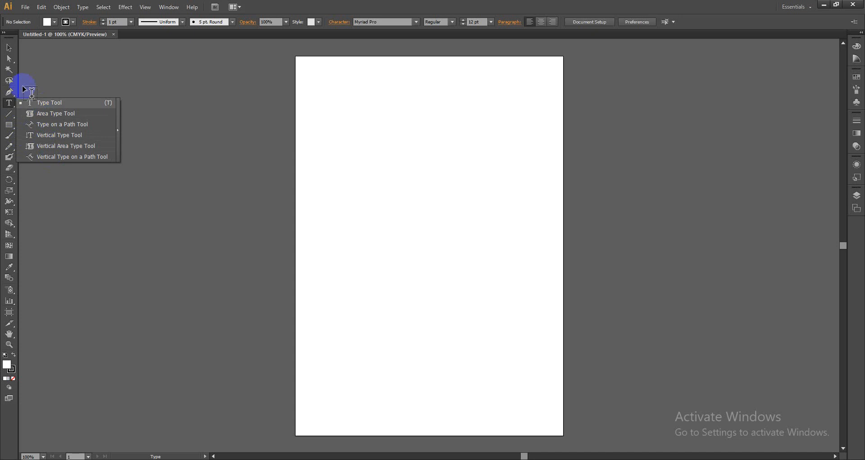
drag(9, 124, 331, 206)
click(12, 128)
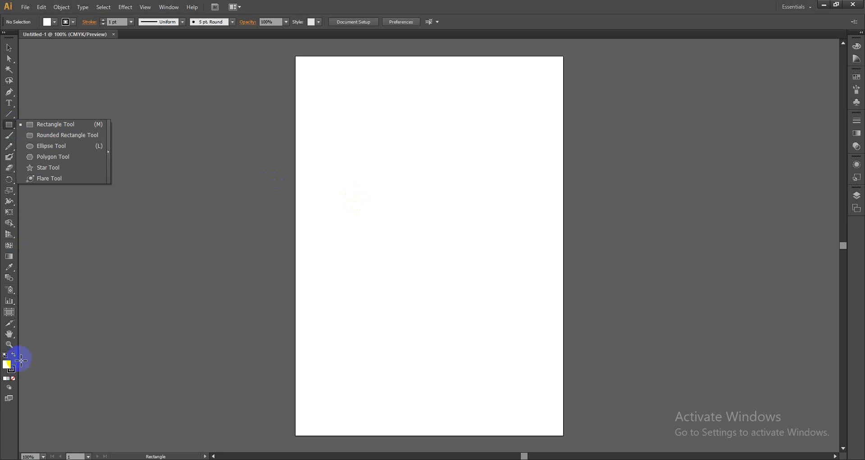
click(9, 47)
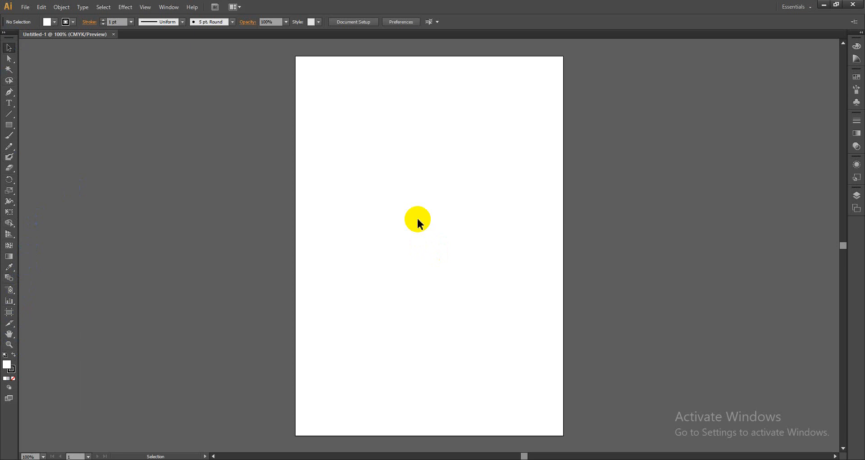
Step: Draw a freehand rectangle about 6.32 by 5.36 in on the artboard's upper half and remove it
click(10, 125)
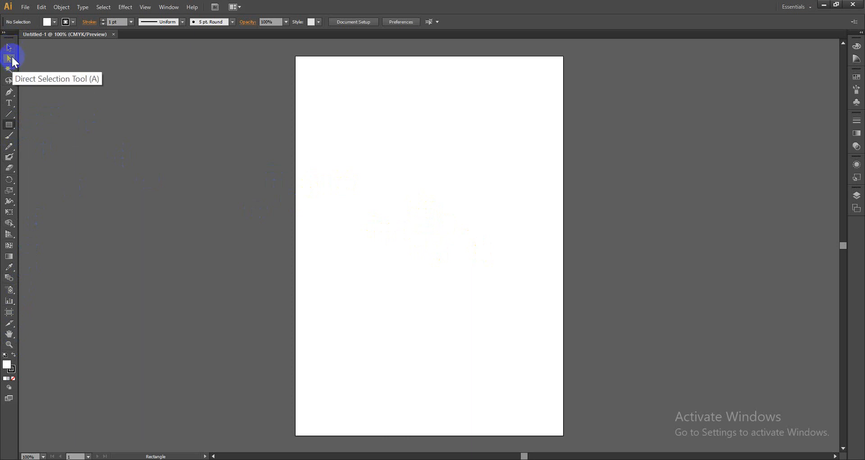
click(10, 124)
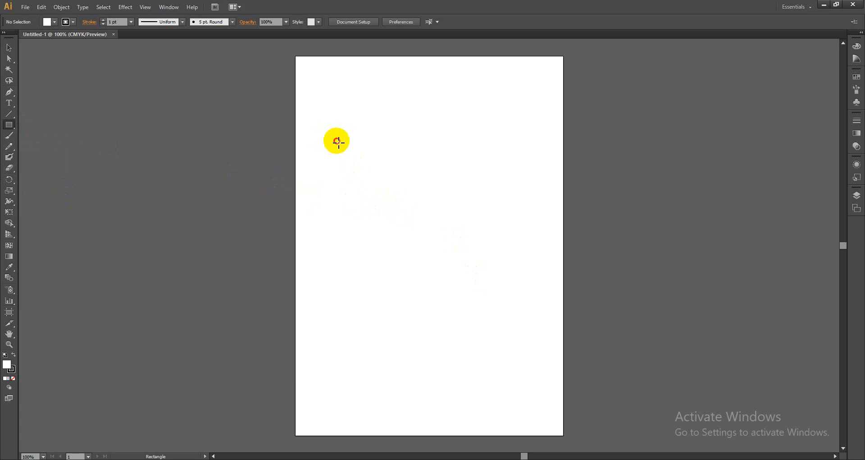
drag(334, 140, 538, 311)
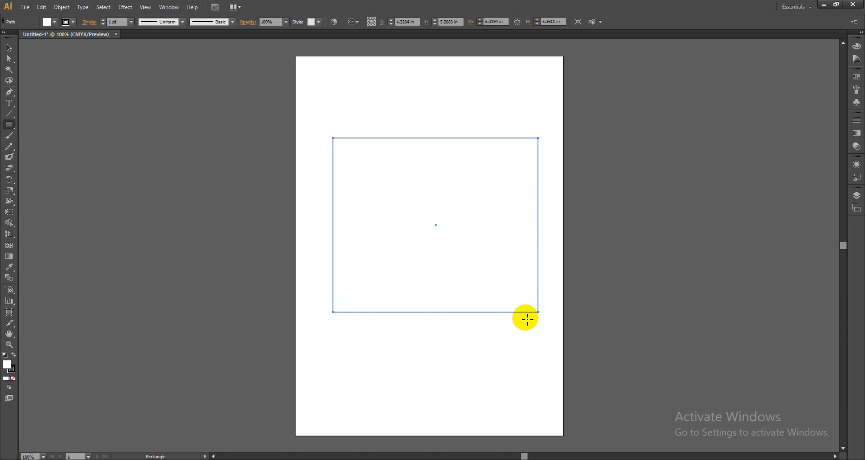
key(ctrl+shift+a)
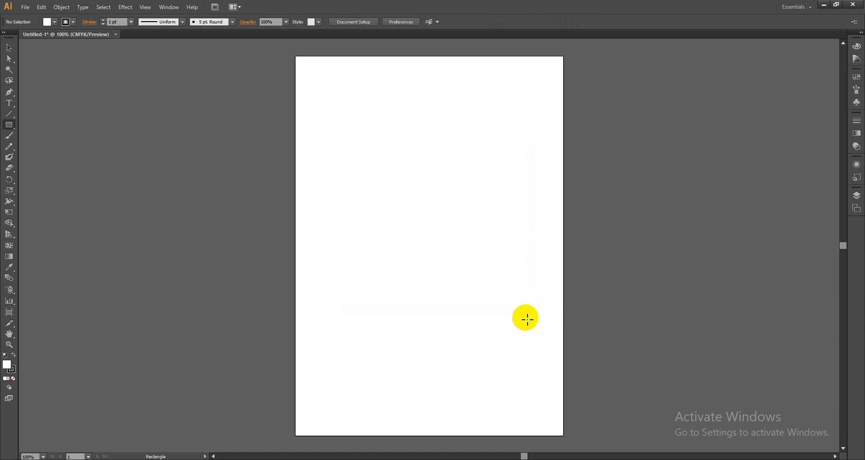
Step: Create a rectangle of exactly 3.3 by 2.2 in near the middle of the artboard
click(407, 214)
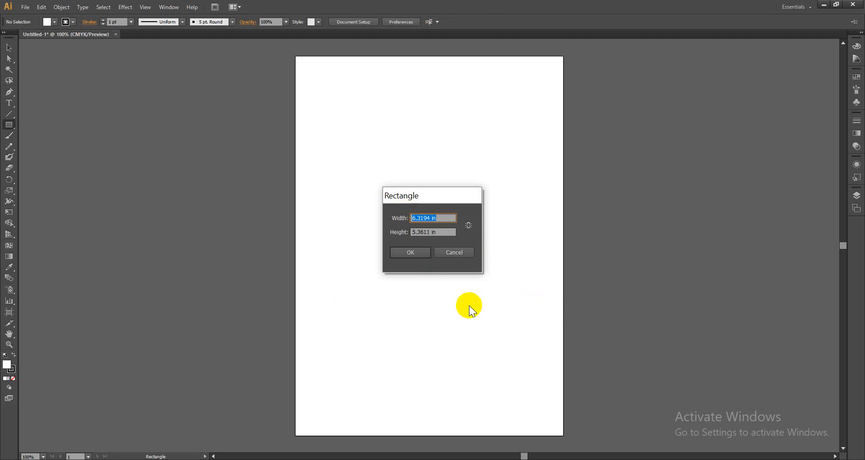
text(3.3)
click(452, 232)
drag(453, 231, 382, 231)
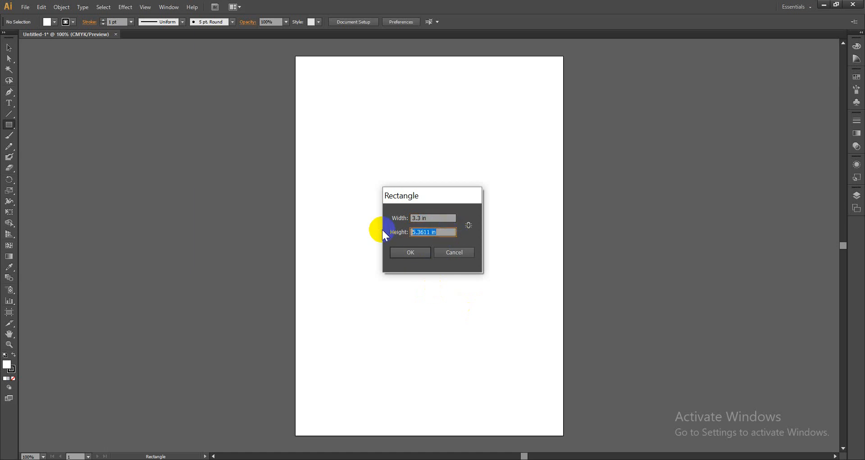
text(2.2)
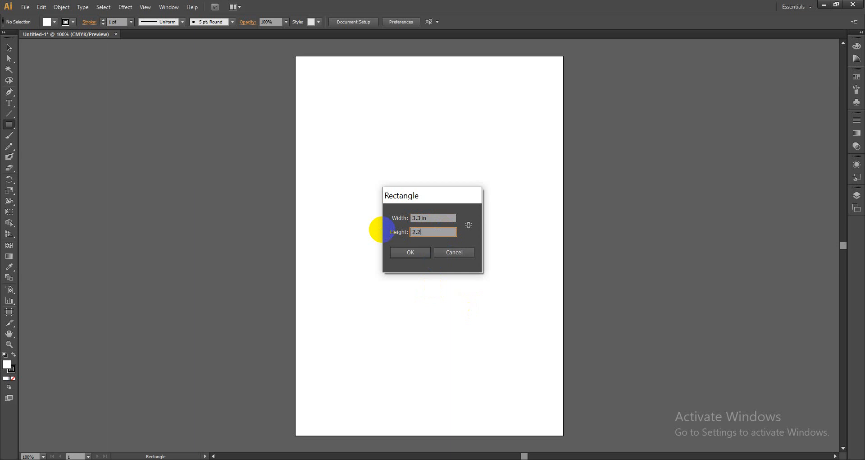
click(417, 253)
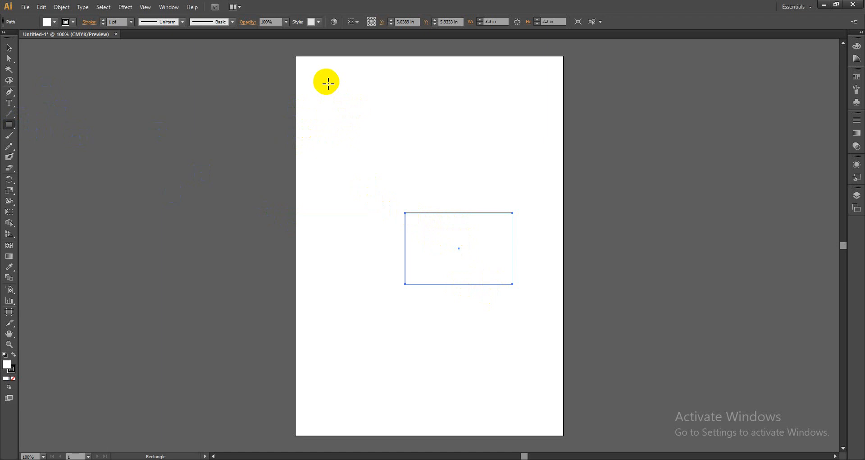
Step: Draw a freehand rectangle about 15.44 by 8.13 in extending past the artboard's right edge and undo it
drag(323, 78, 824, 342)
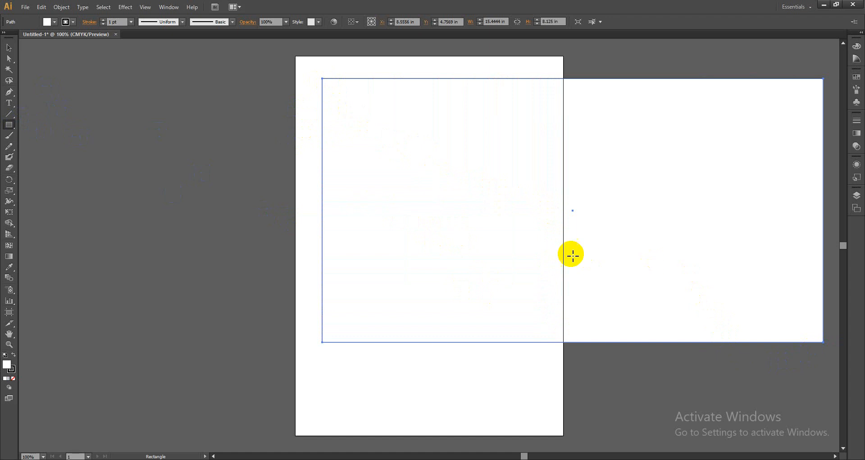
key(v)
key(ctrl+z)
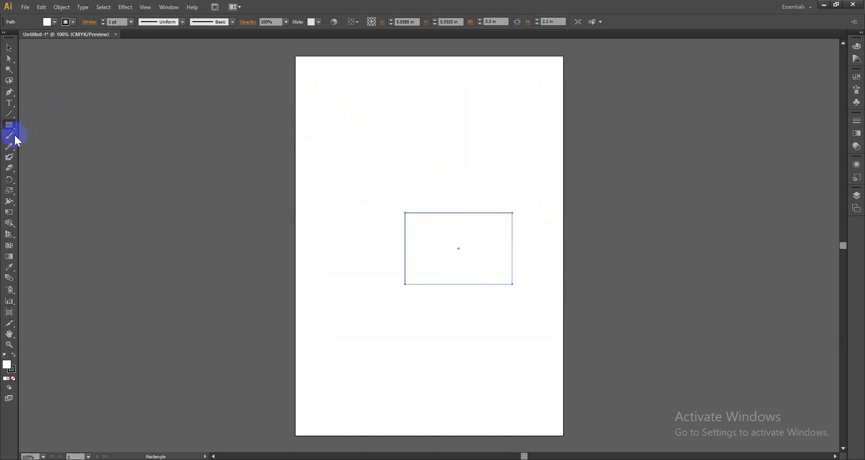
Step: Create a rectangle with the preset 15.4444 by 8.125 in size from the artboard's upper half and undo it
click(415, 144)
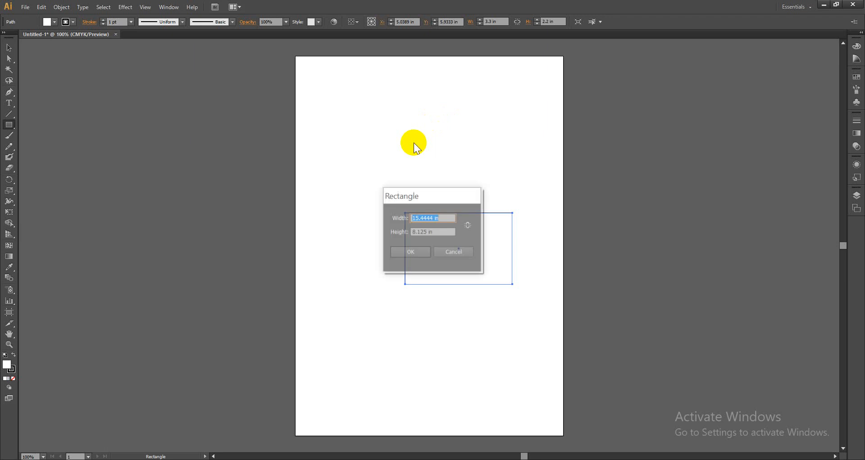
click(421, 252)
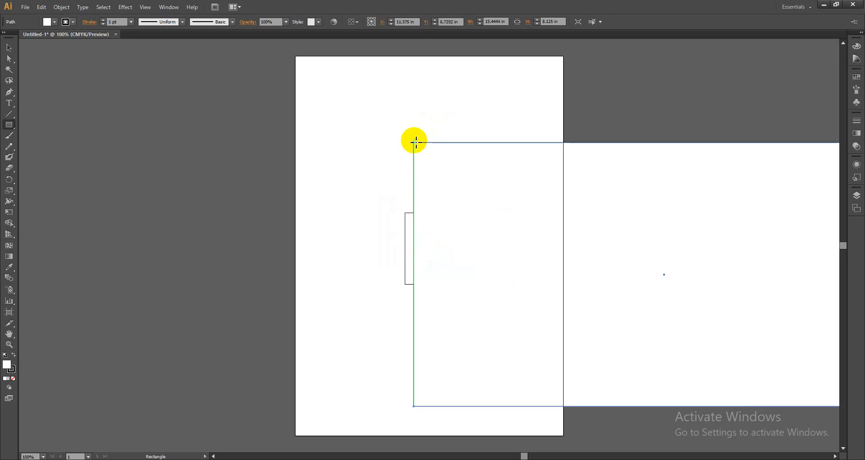
key(v)
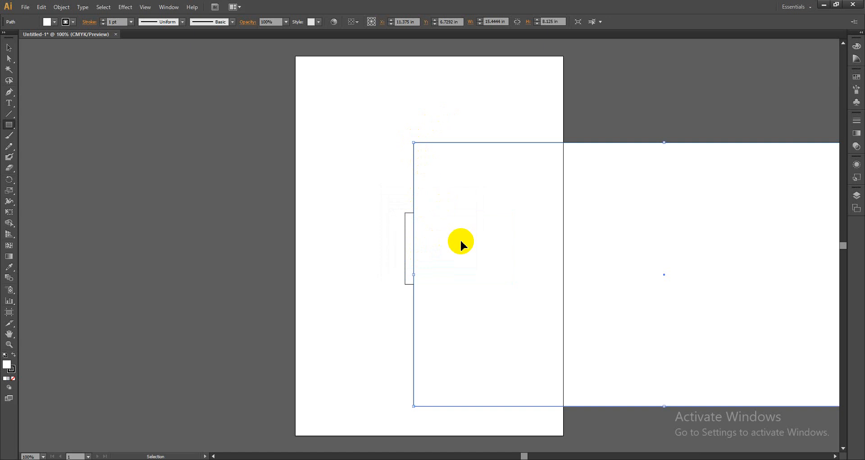
key(ctrl+z)
Step: Create a rectangle of exactly 3.3 by 2 in above the existing one, overlapping its upper edge
key(m)
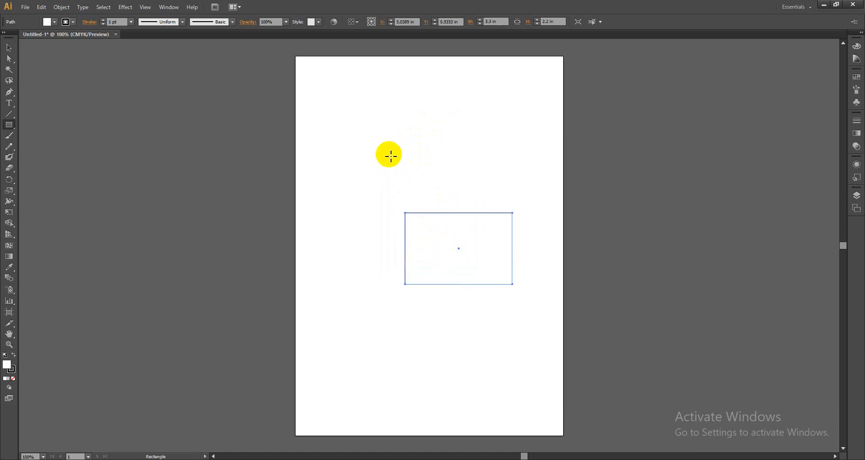
click(388, 156)
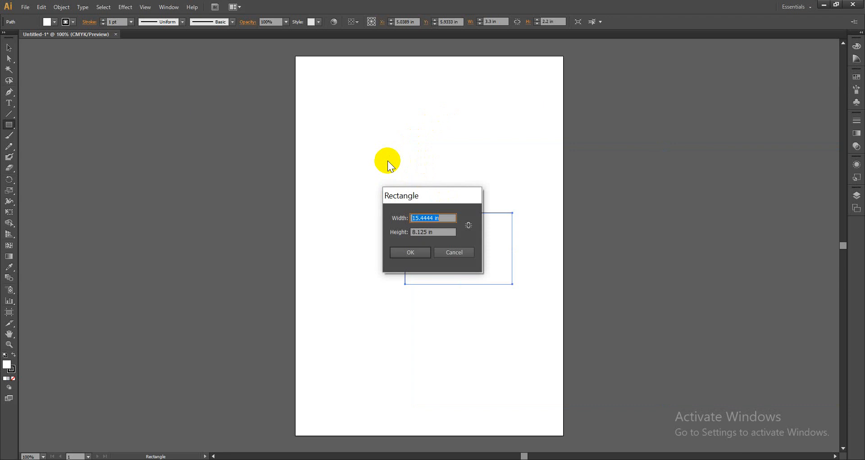
text(3.3)
key(Tab)
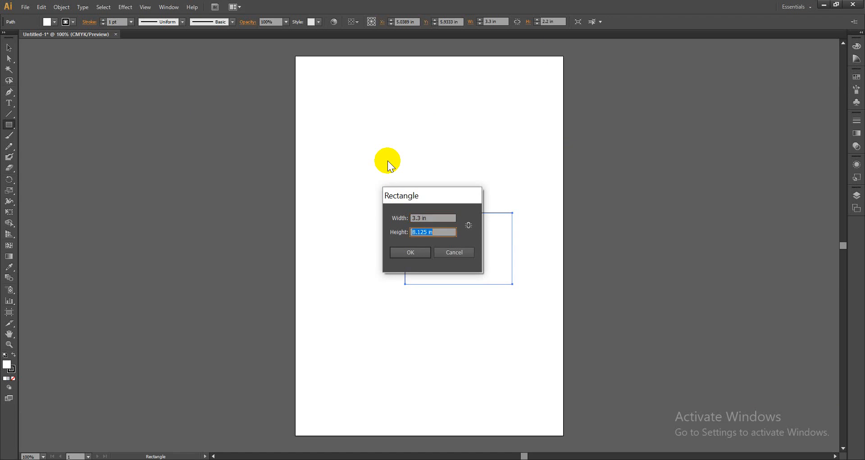
text(2)
click(406, 251)
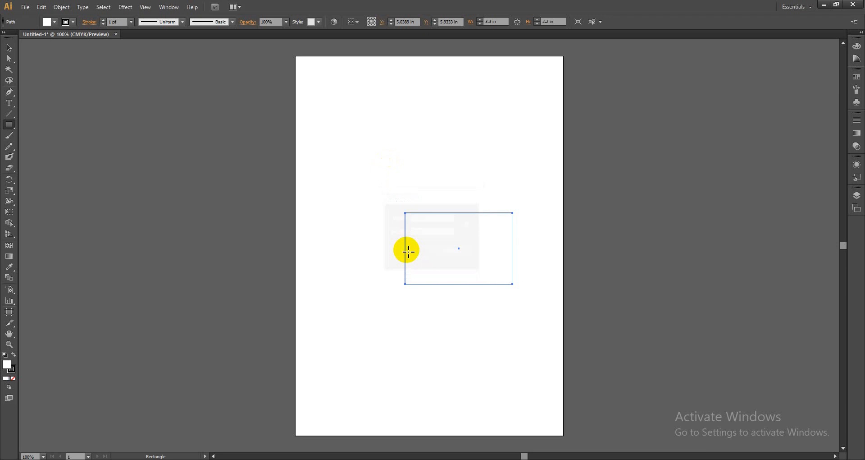
Step: Draw a freehand rectangle about 7.63 by 3.58 in across the artboard's lower right edge
click(360, 328)
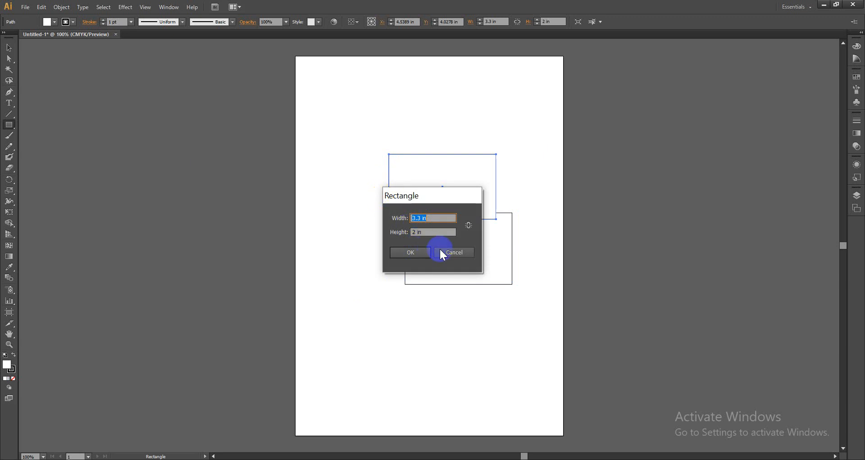
click(454, 252)
drag(355, 316, 603, 432)
click(456, 356)
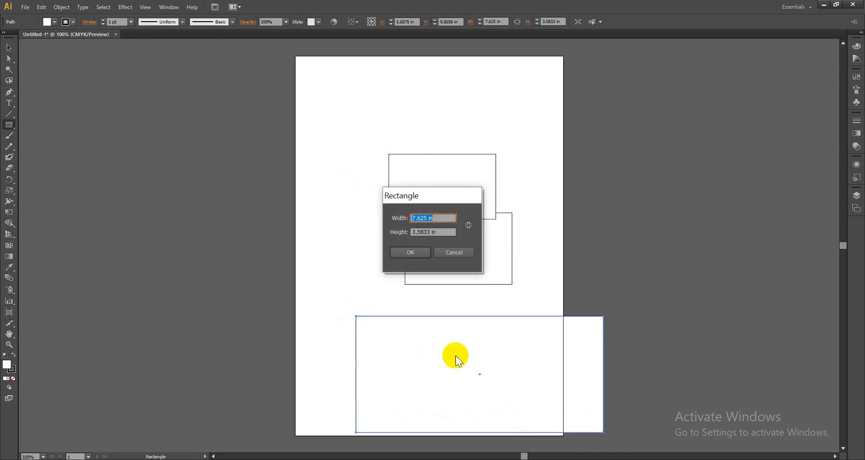
click(458, 253)
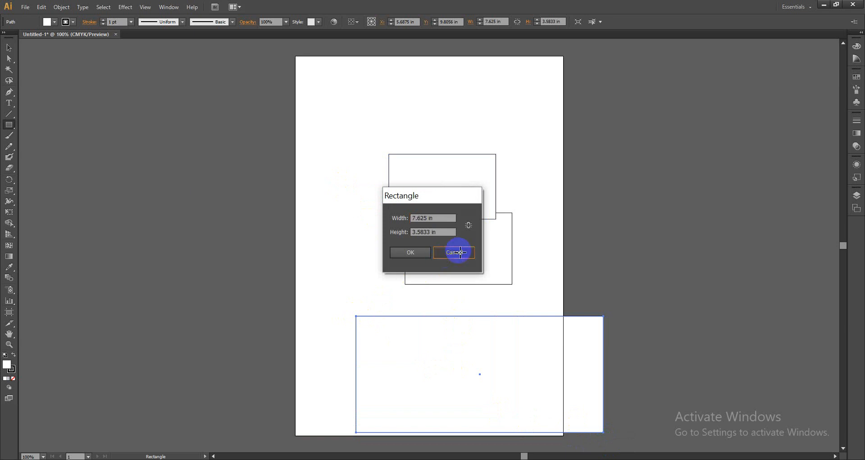
Step: Move all three rectangles upward, shift the 3.3 by 2 in one toward the artboard's upper-left corner, and nudge the largest one further up
key(v)
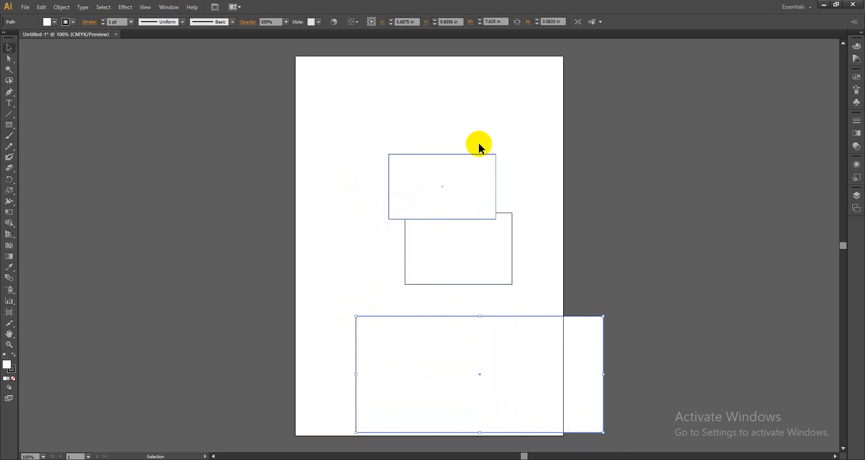
drag(483, 116, 402, 287)
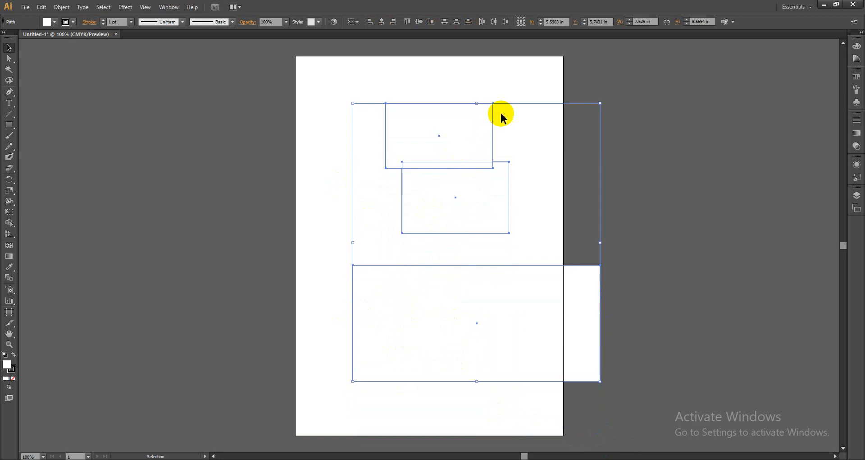
click(424, 122)
drag(425, 122, 376, 97)
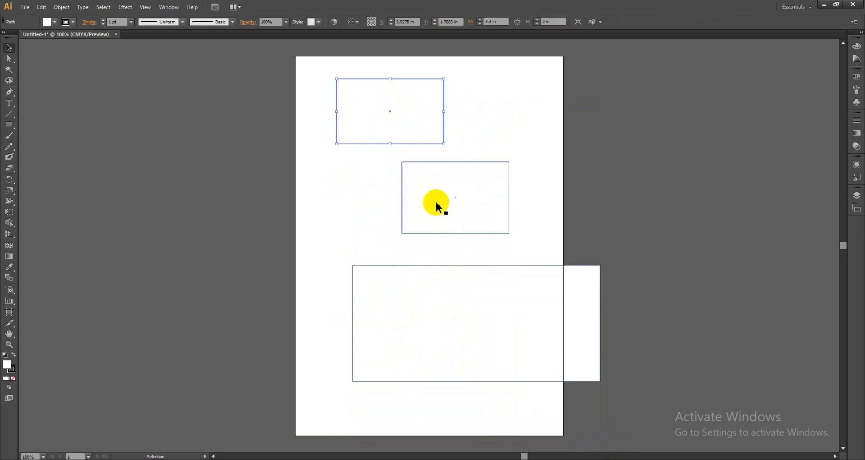
click(437, 208)
click(455, 325)
drag(454, 325, 443, 315)
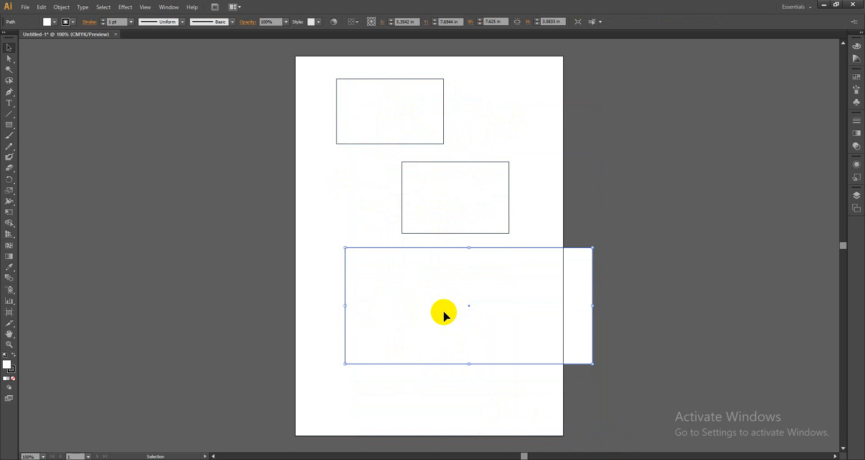
click(12, 54)
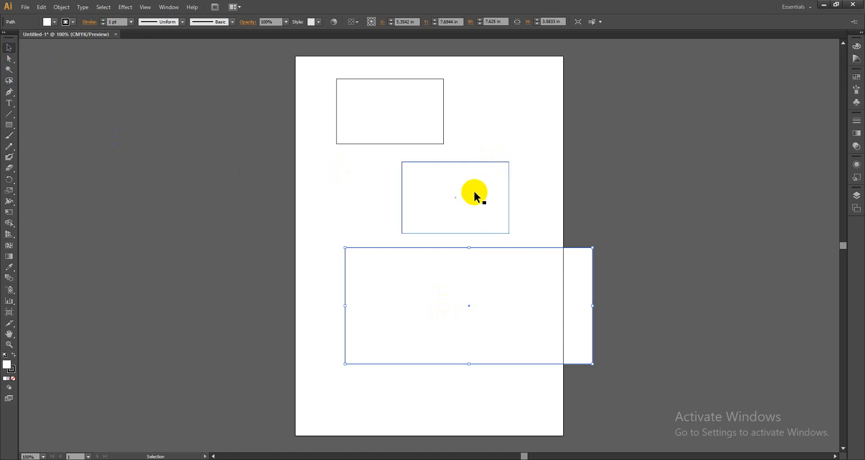
click(528, 193)
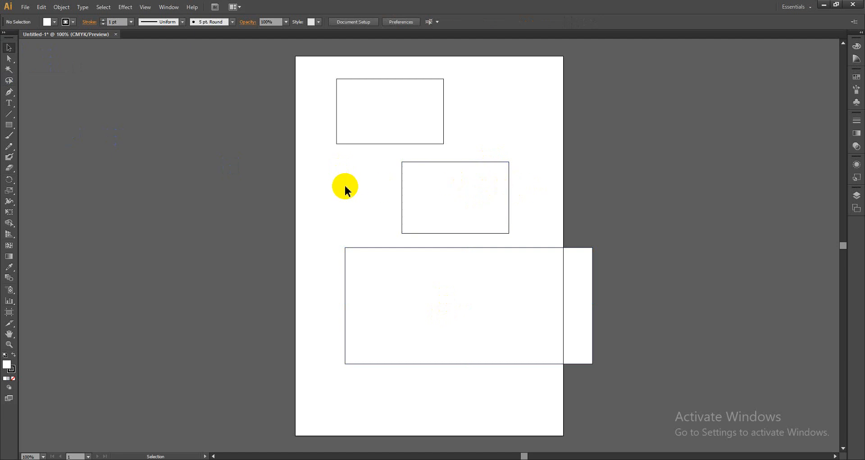
Step: Draw a freehand rectangle about 3.53 by 2.86 in on the artboard's left half and move the 3.3 by 2.2 in rectangle to the upper-right corner
key(m)
drag(333, 184, 447, 276)
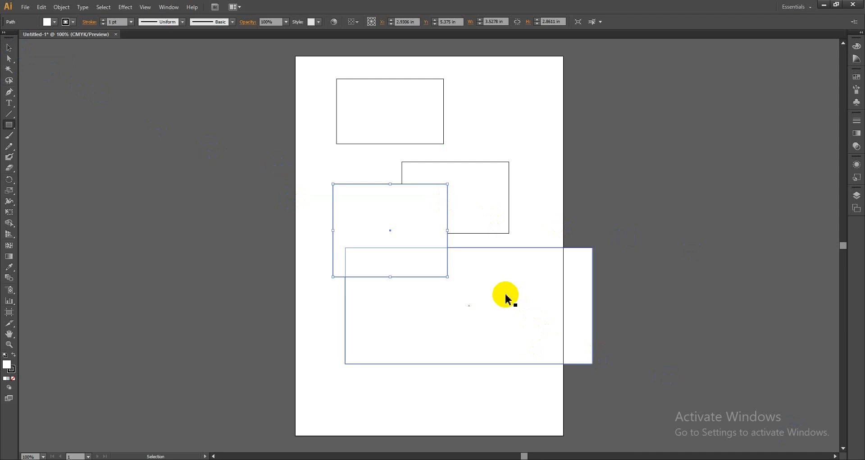
drag(471, 213, 794, 406)
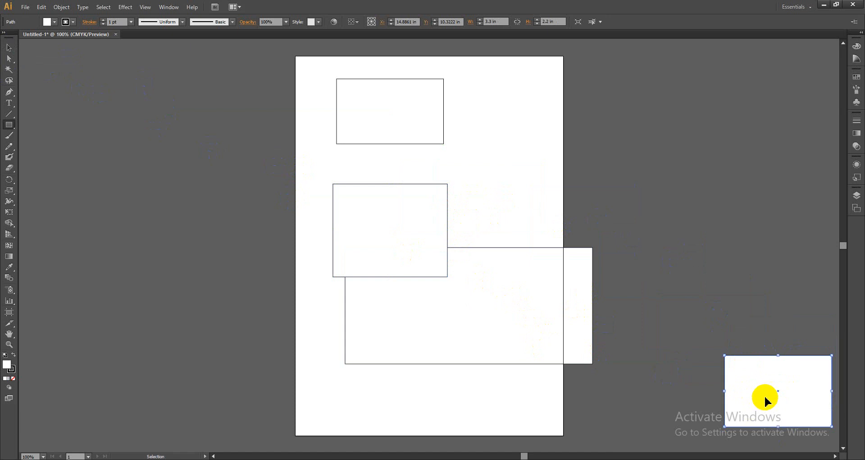
drag(767, 398, 514, 126)
Step: Draw a freehand rectangle about 5.35 by 3.22 in across the middle of the artboard's right edge
key(m)
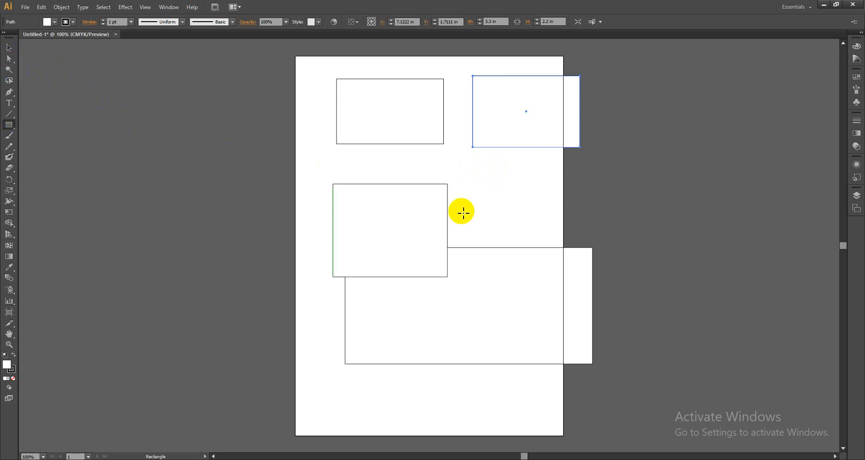
key(v)
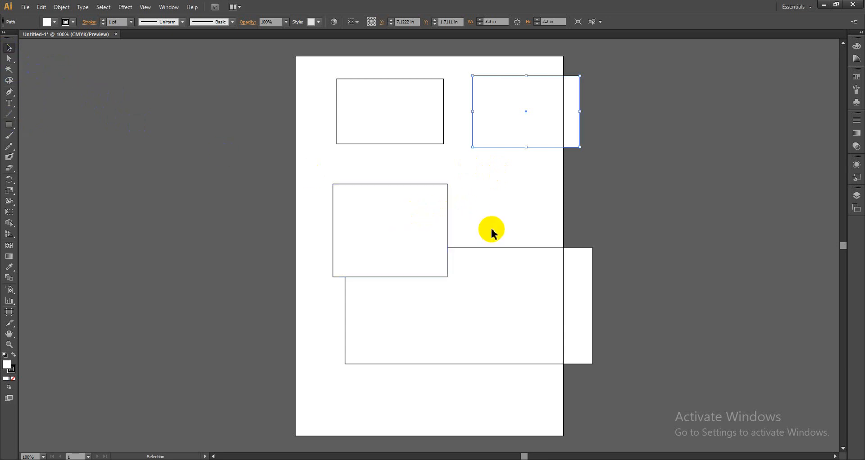
key(m)
click(504, 193)
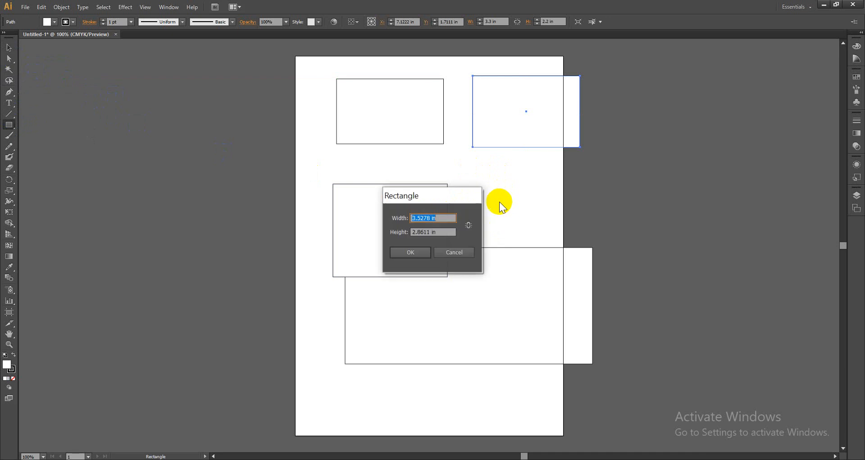
click(447, 252)
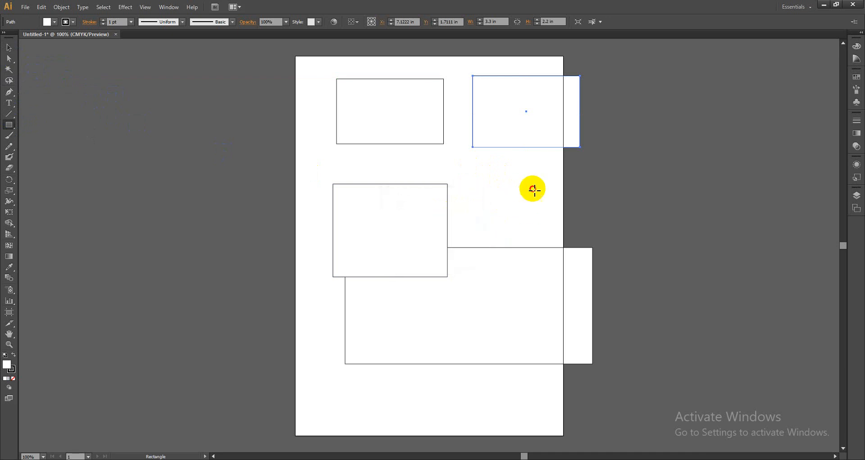
drag(521, 184, 694, 288)
Step: Move the 5.35 by 3.22 in and 3.3 by 2 in rectangles left off the artboard, and the 3.3 by 2.2 in one to its upper-left corner
key(v)
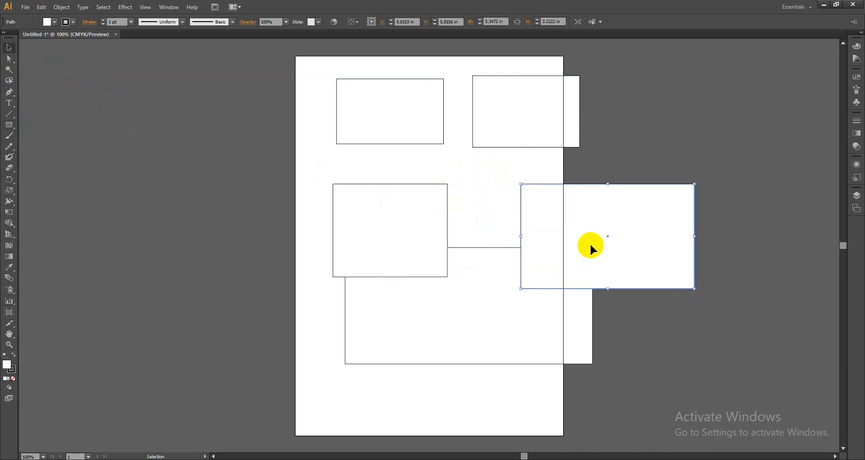
drag(588, 243, 169, 161)
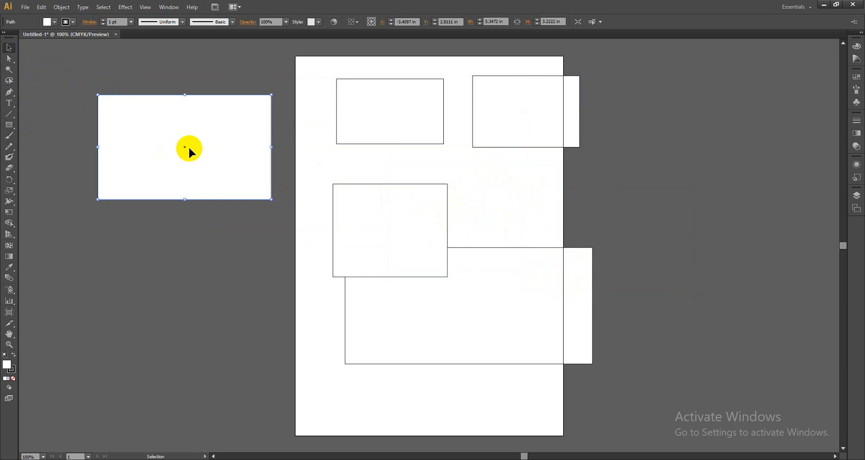
drag(251, 143, 220, 127)
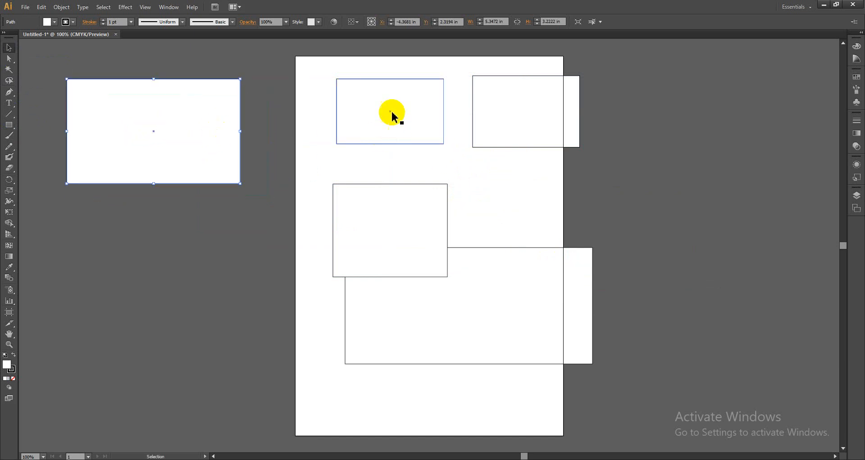
drag(392, 117, 185, 256)
drag(514, 139, 336, 132)
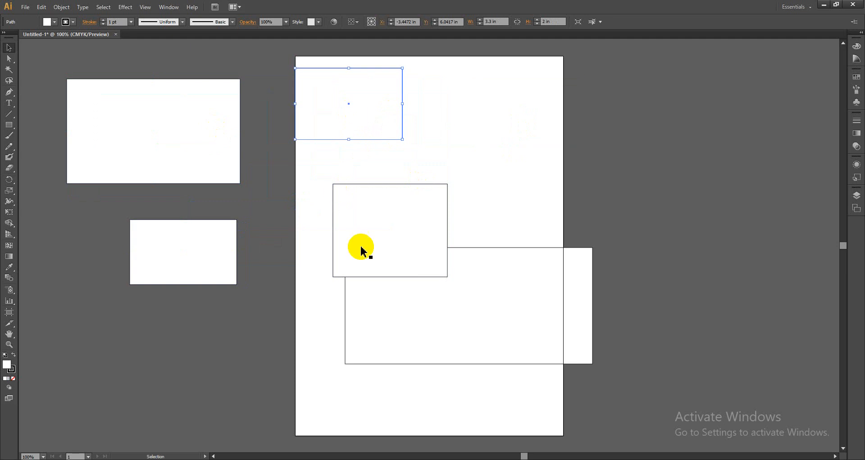
Step: Move the 3.53 by 2.86 in rectangle over the artboard's upper right edge and the largest rectangle over its lower right edge
drag(361, 250, 577, 180)
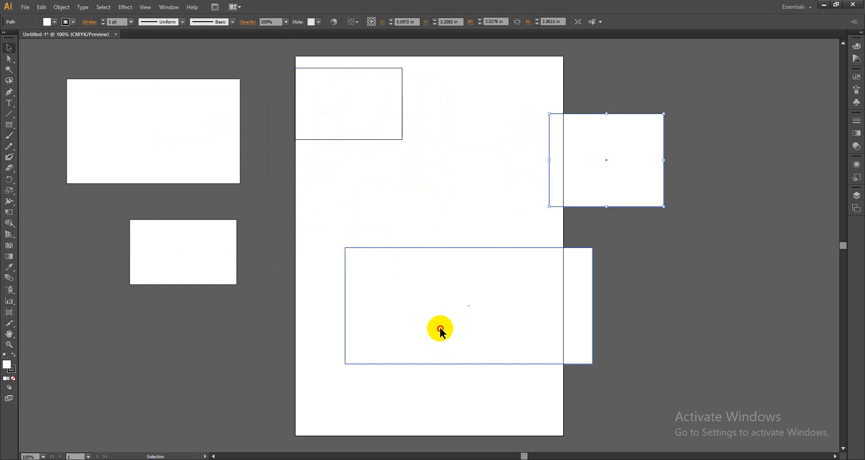
drag(441, 331, 604, 326)
drag(629, 296, 554, 354)
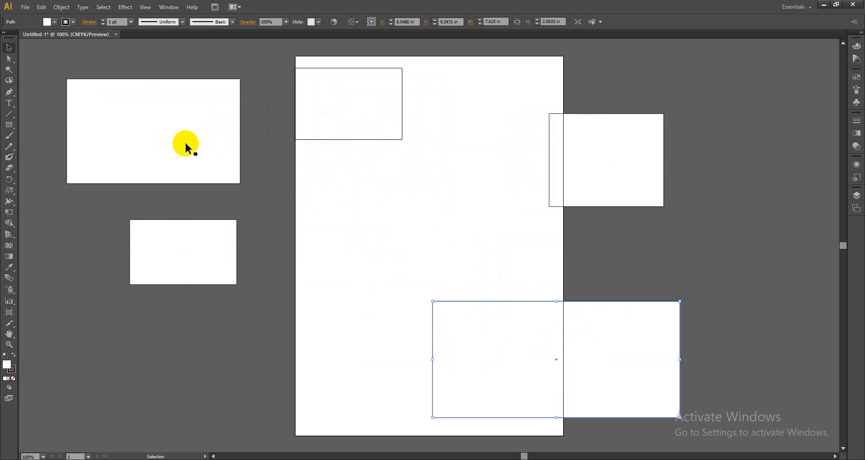
Step: Move the 5.35 by 3.22 in rectangle onto the artboard and back off to the left, and the 3.3 by 2.2 in one across the left edge
drag(166, 135, 476, 224)
drag(387, 121, 309, 123)
drag(439, 213, 160, 123)
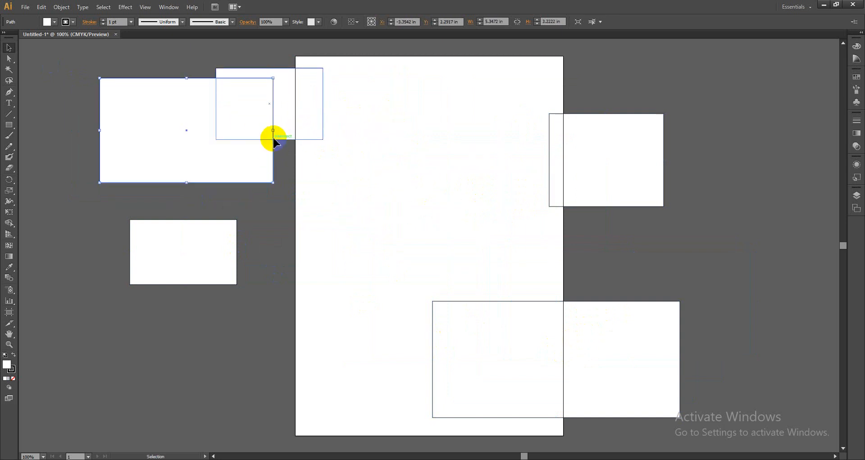
Step: Move the 3.3 by 2.2 in rectangle farther right across the artboard's left edge
click(299, 120)
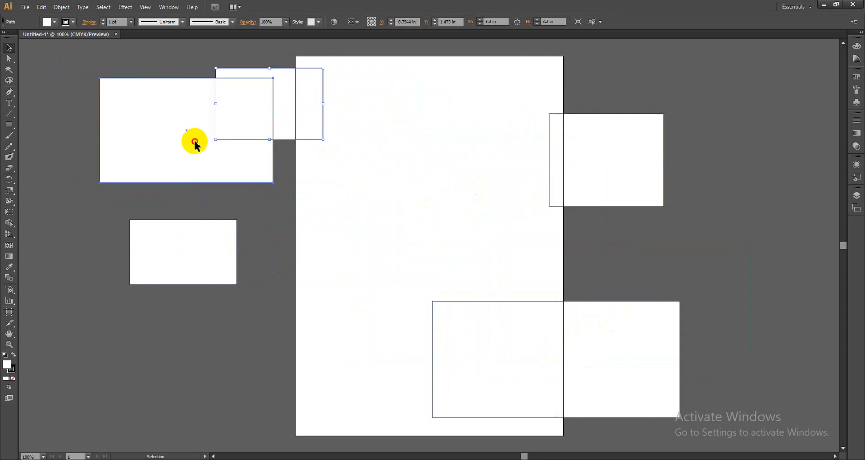
drag(319, 122, 351, 121)
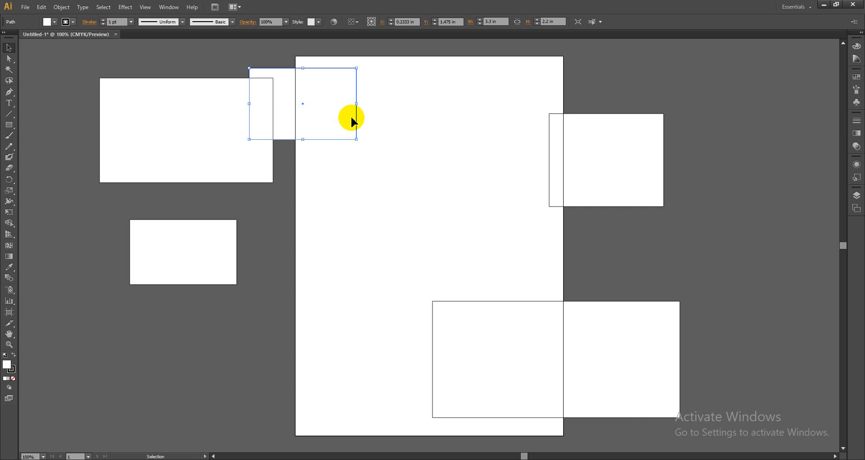
Step: Show the Color panel and check where it is listed among the available panels
key(F6)
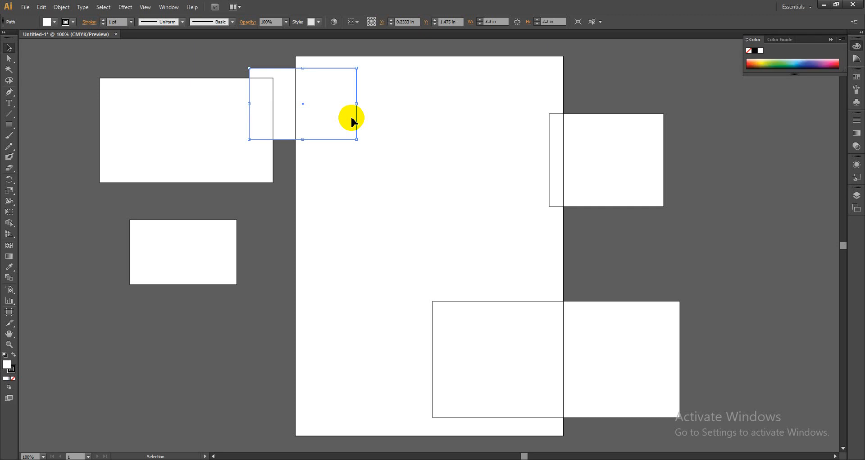
click(842, 40)
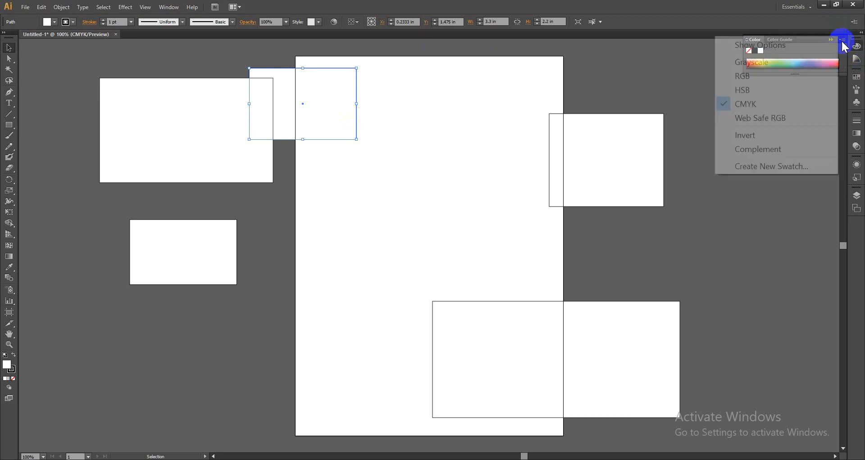
click(676, 53)
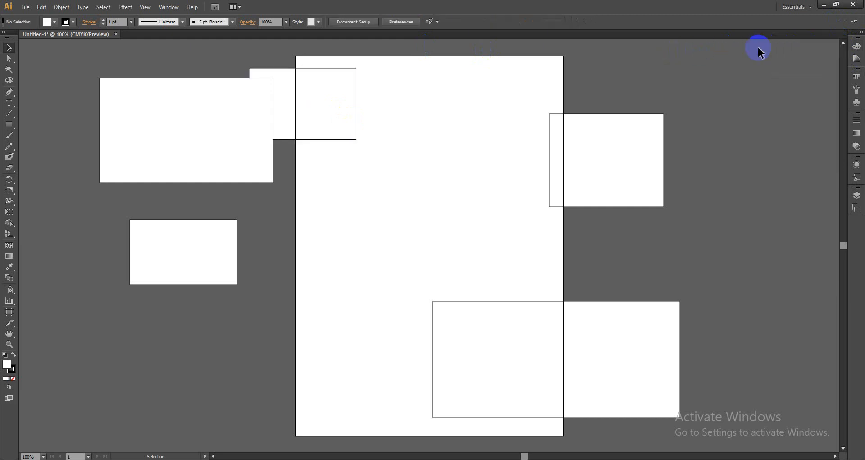
click(163, 7)
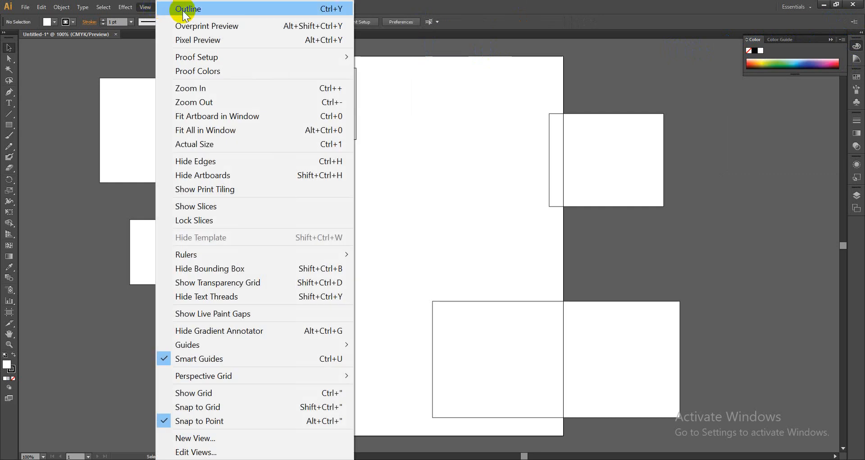
click(462, 3)
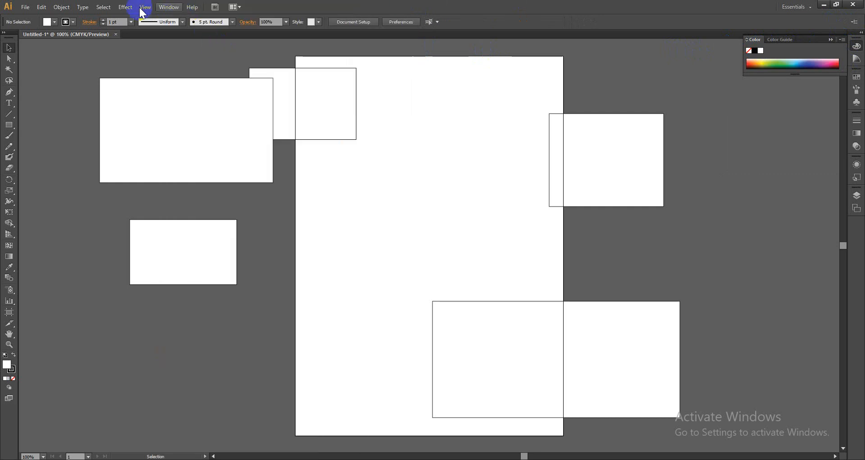
click(169, 9)
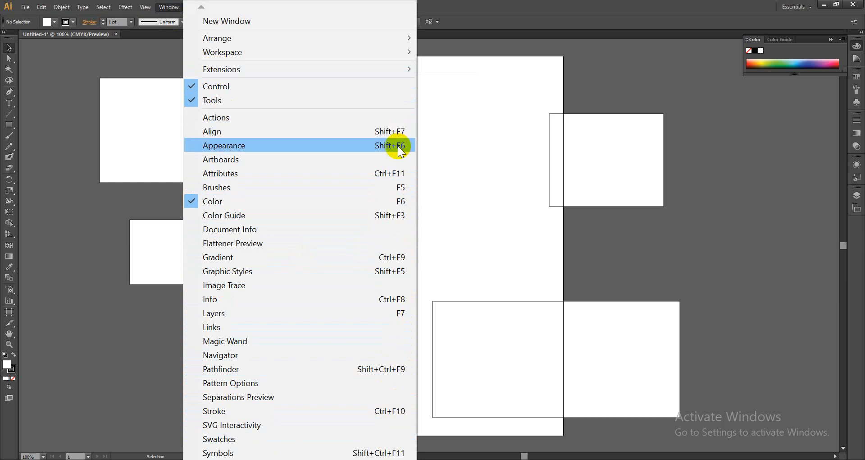
click(698, 126)
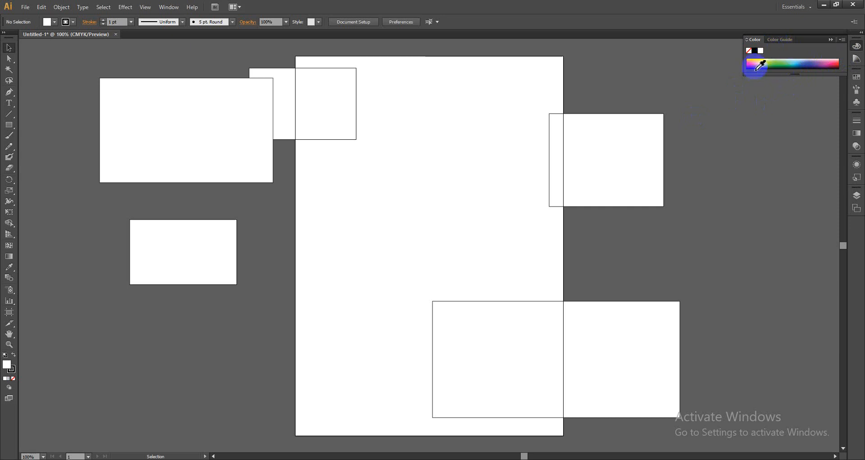
Step: Fill the 3.3 by 2.2 in rectangle with brown from the colour spectrum and move it fully onto the artboard's upper area
click(323, 130)
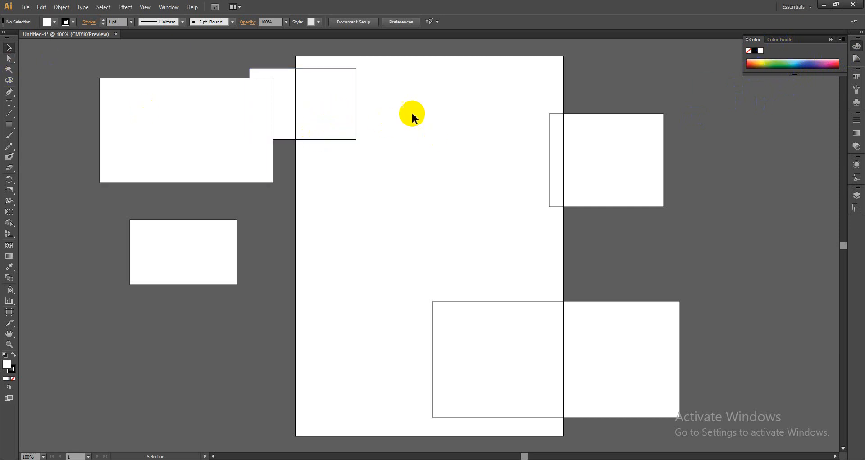
click(328, 102)
click(751, 66)
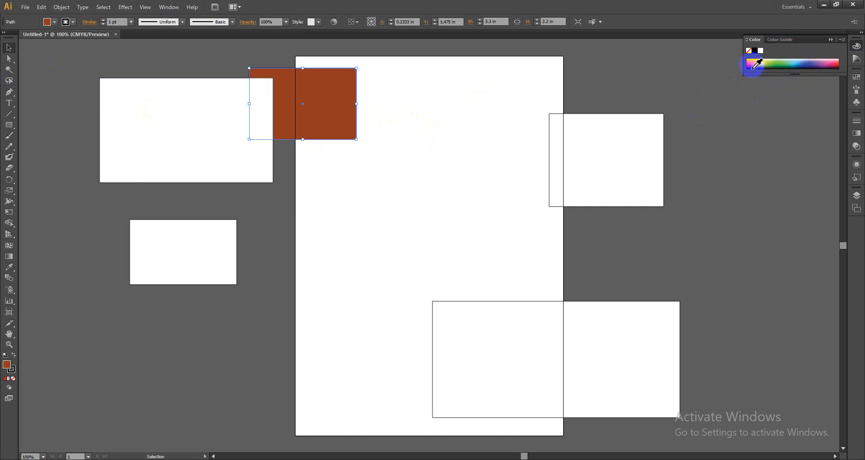
drag(301, 104, 406, 111)
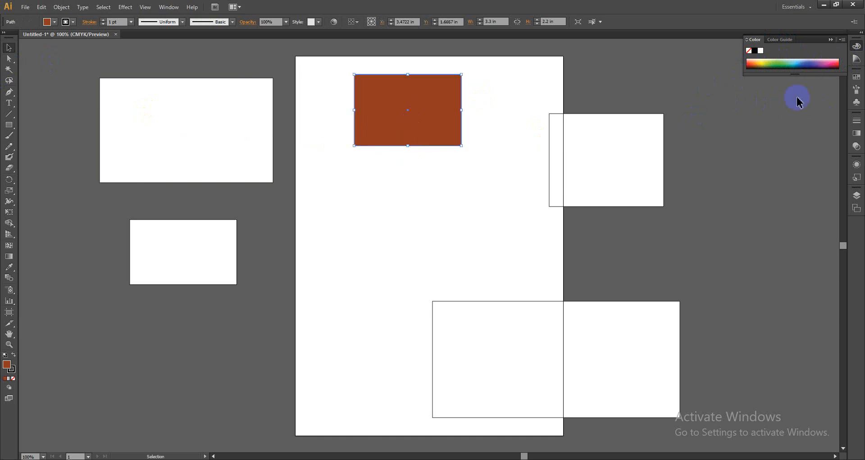
Step: Try several orange and red spectrum shades as the rectangle's fill, ending with a bright orange
click(752, 66)
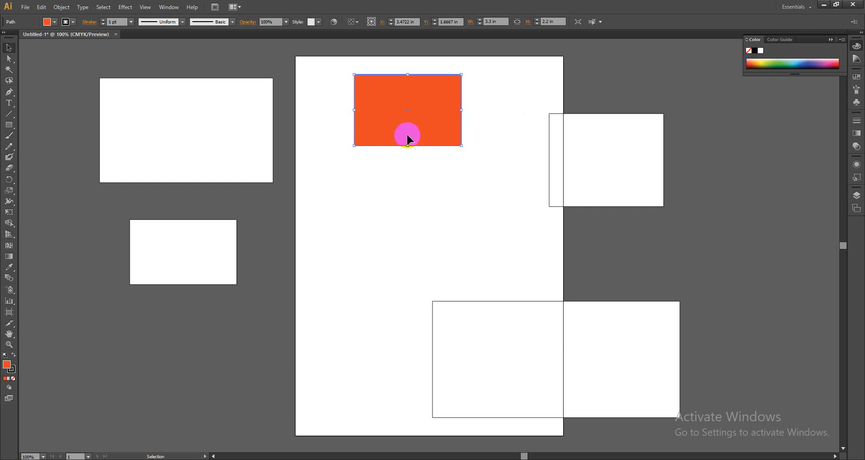
click(755, 61)
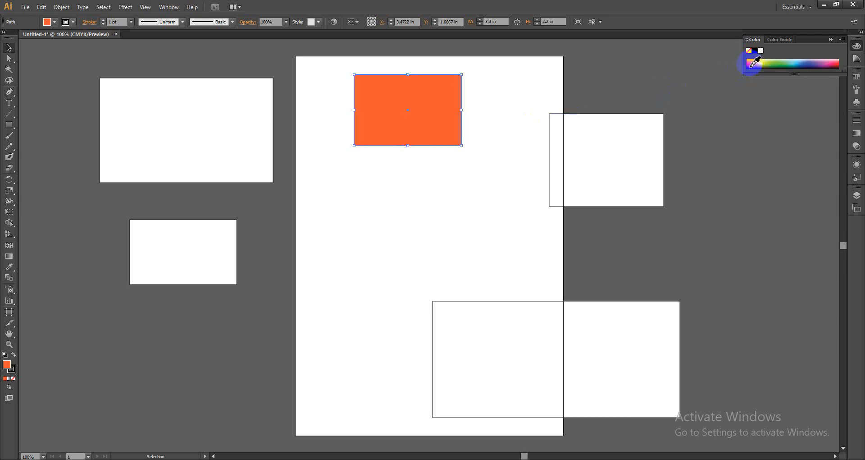
click(755, 62)
click(754, 64)
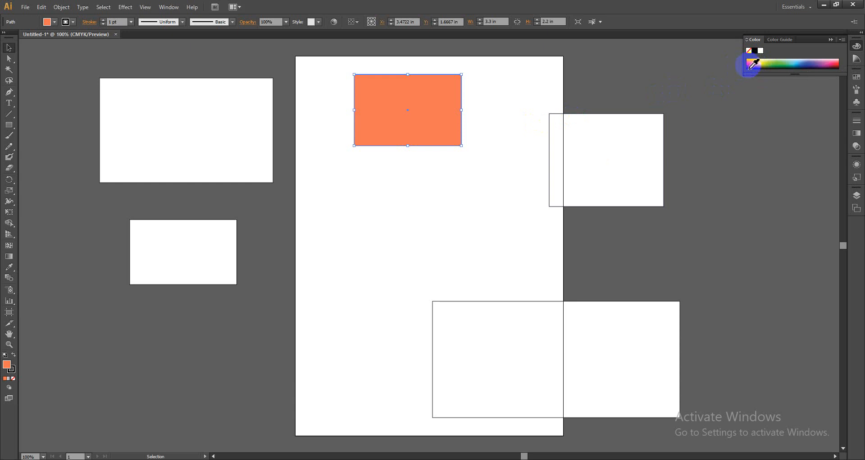
click(753, 63)
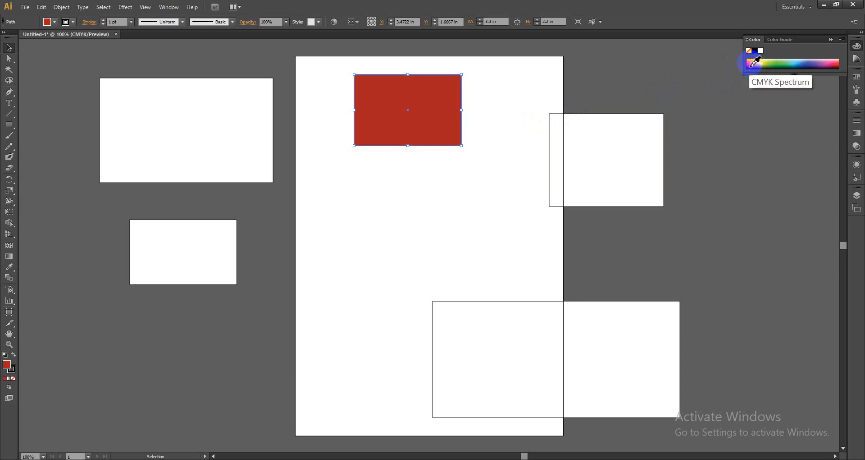
click(754, 62)
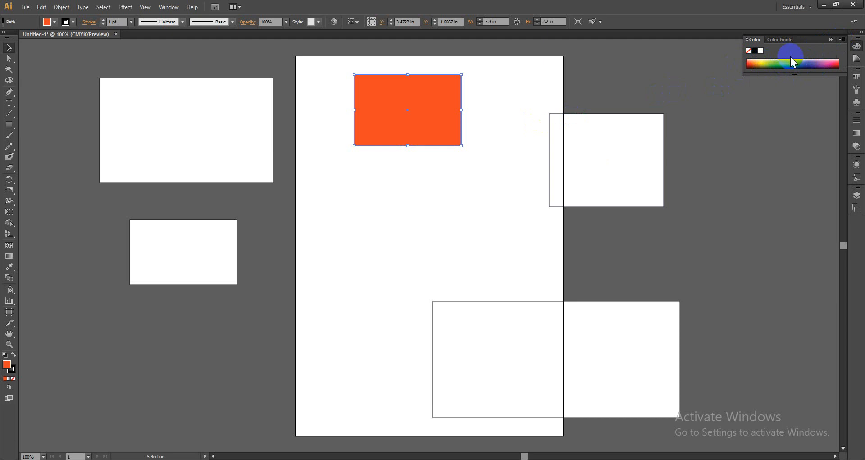
Step: Show the colour options with CMYK sliders and set the rectangle fill's magenta to 100% for pure red
click(842, 40)
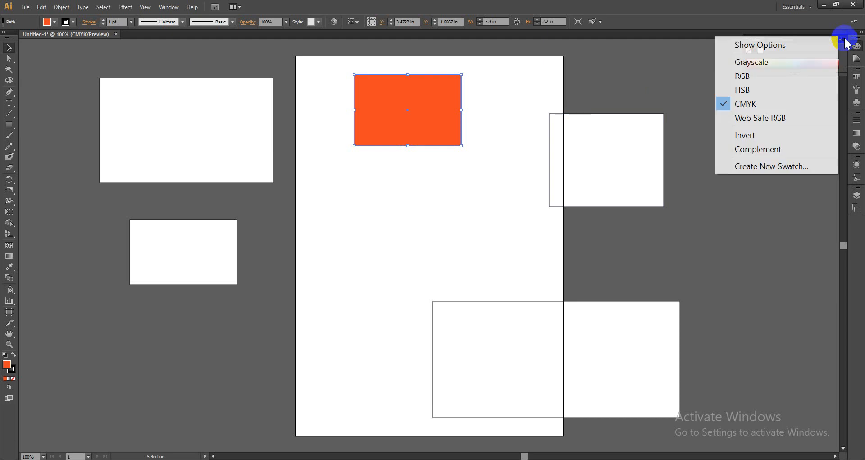
click(795, 45)
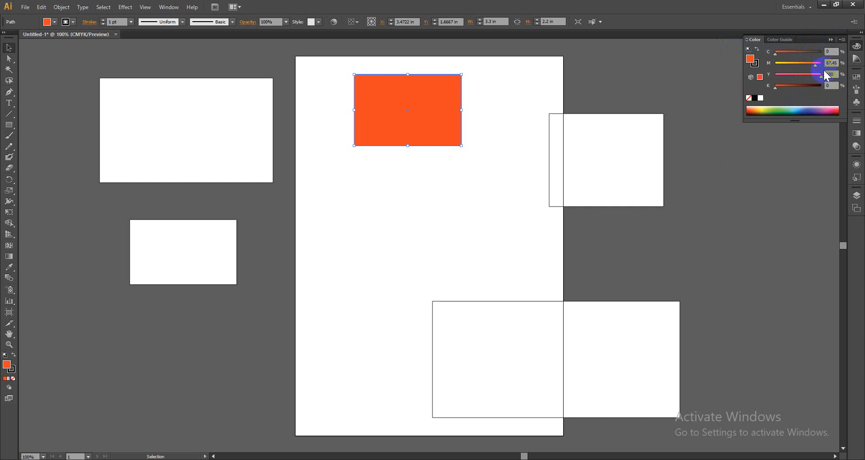
drag(815, 66, 841, 59)
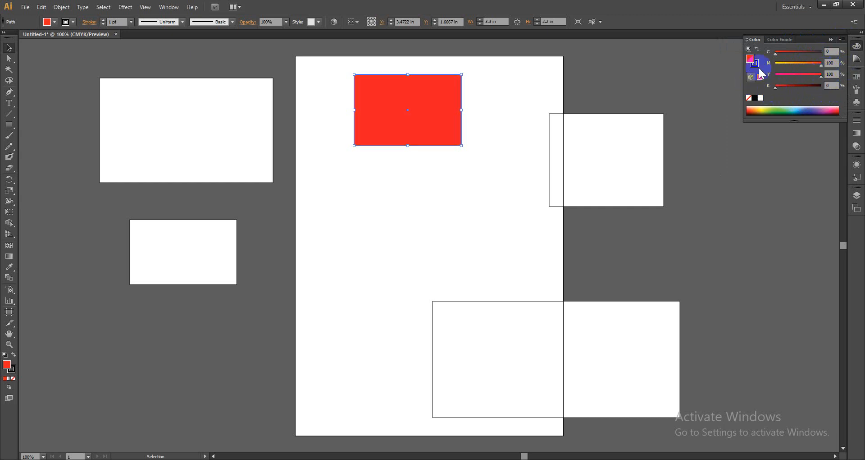
Step: Reposition the red rectangle in the artboard's upper left area, close to the top edge
click(437, 112)
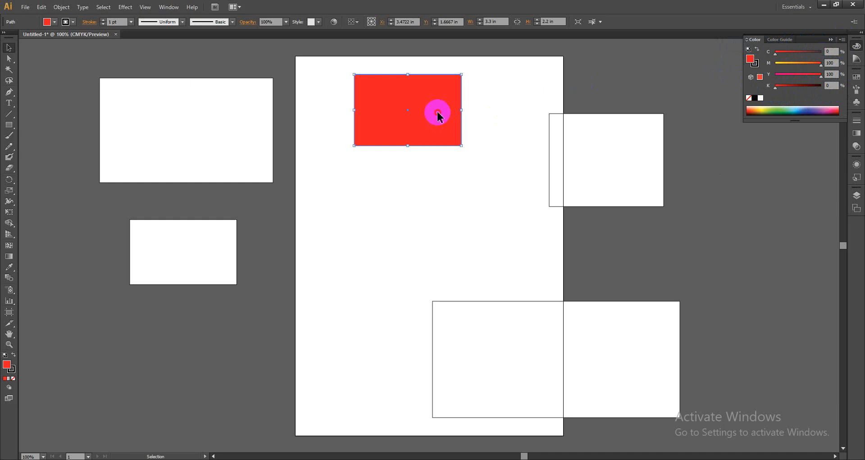
drag(437, 113, 425, 134)
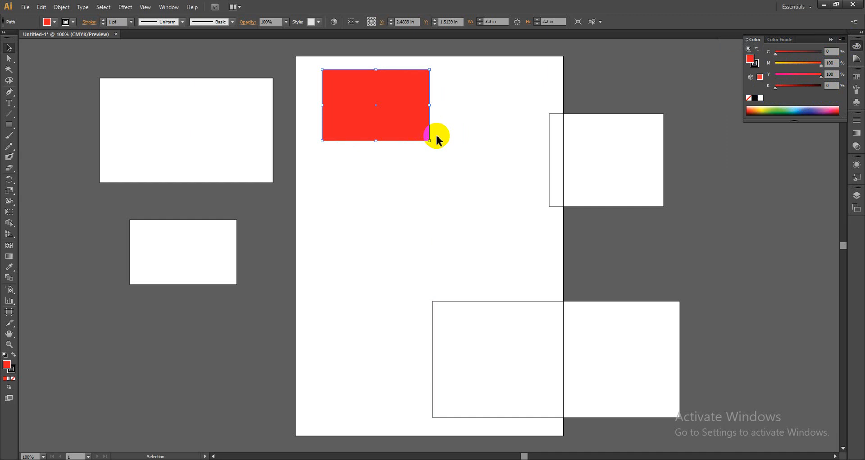
click(437, 136)
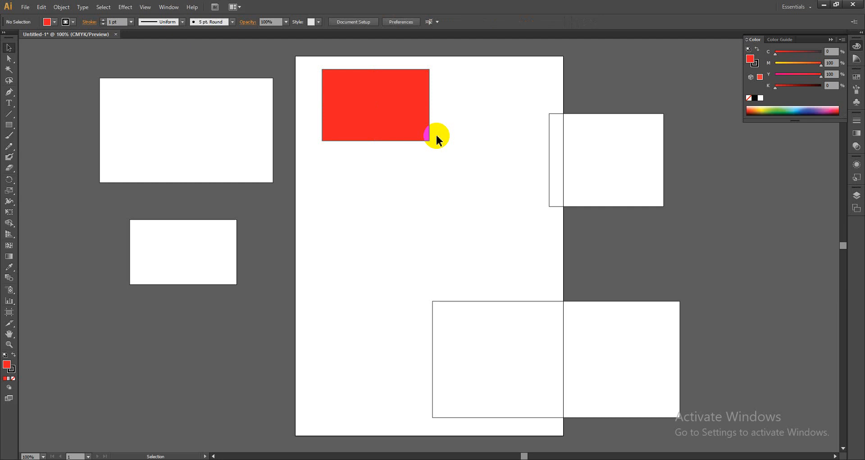
drag(363, 108, 357, 100)
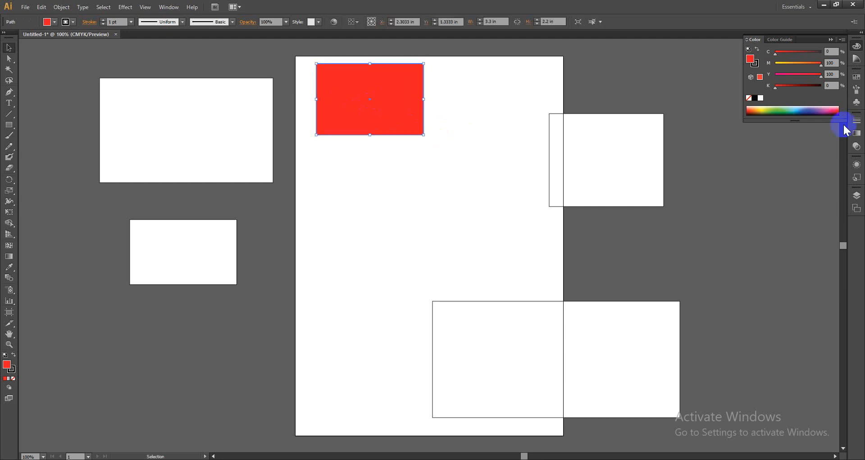
click(397, 115)
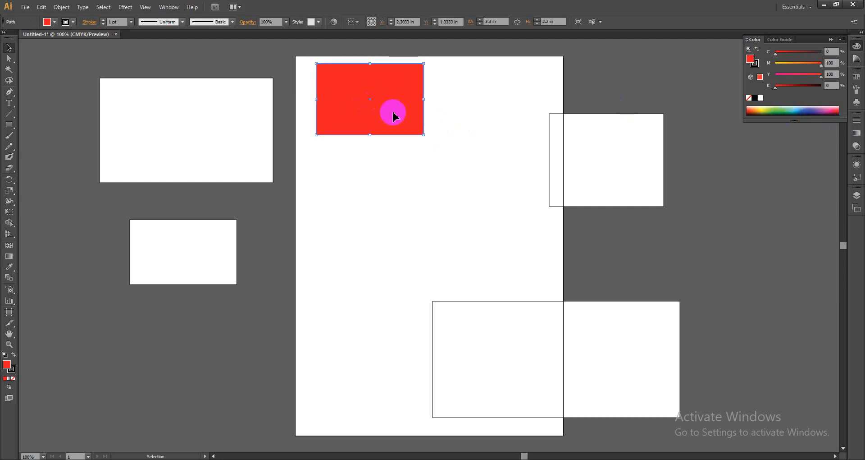
drag(394, 114, 406, 114)
click(421, 97)
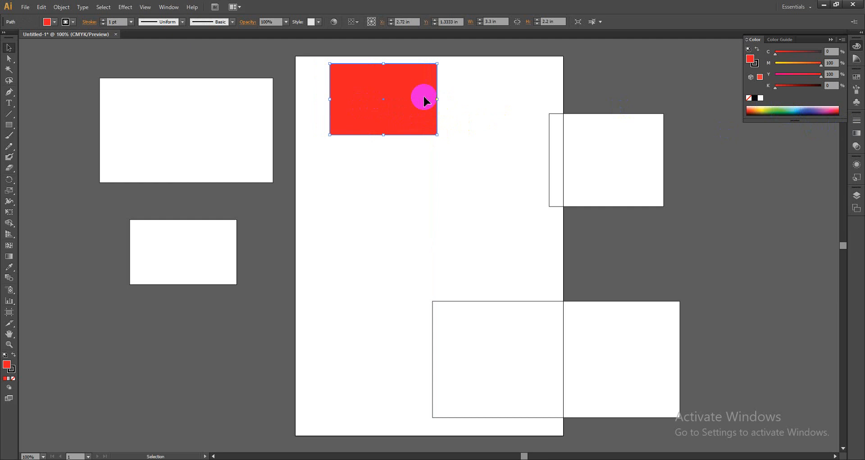
click(484, 100)
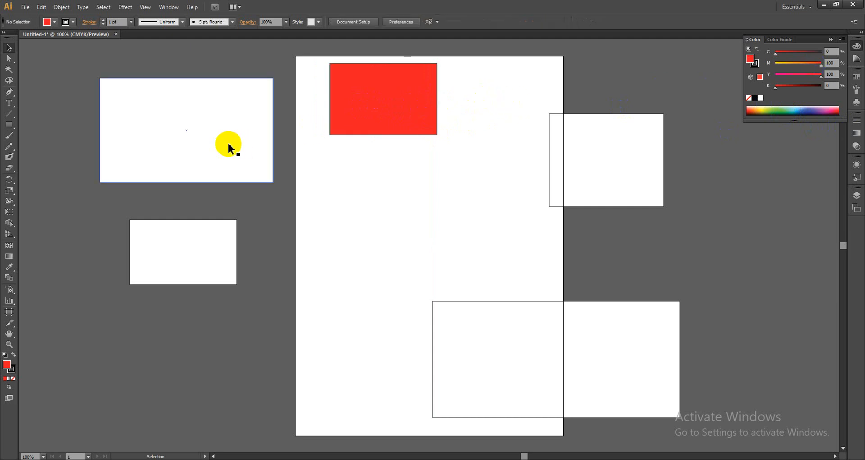
drag(422, 116, 390, 113)
Step: Move the 5.35 by 3.22 in rectangle onto the artboard over the red rectangle's lower part and fill it light yellow
drag(205, 128, 427, 151)
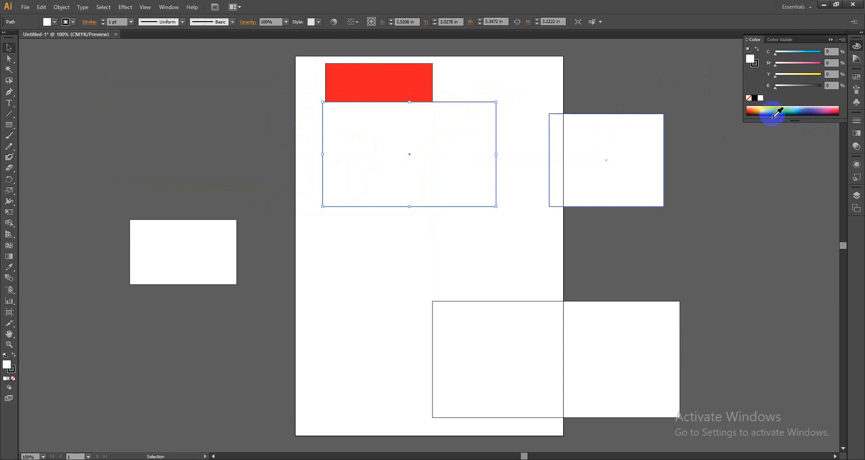
click(770, 108)
Step: Fill the 3.53 by 2.86 in rectangle green and place it in the artboard's upper right, overlapping the red and yellow rectangles
drag(624, 159, 516, 113)
click(777, 109)
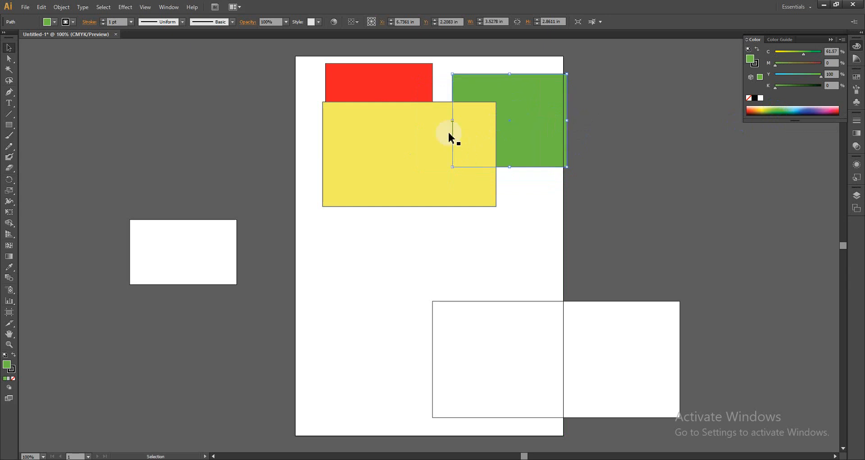
click(408, 144)
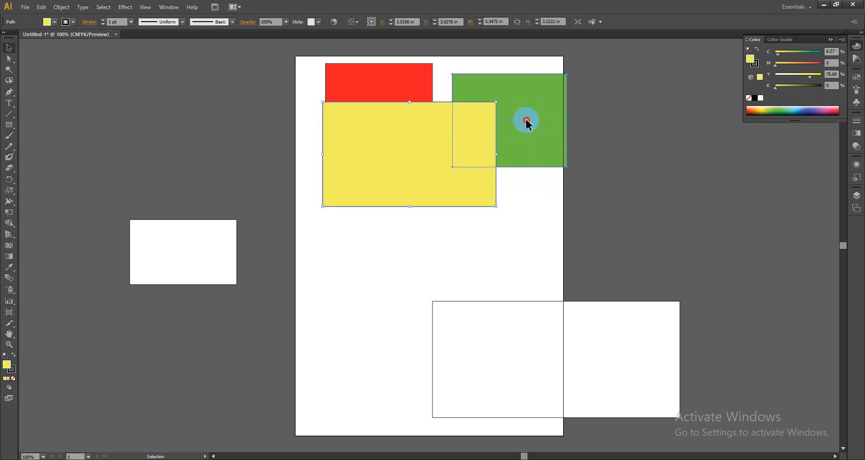
drag(525, 120, 482, 121)
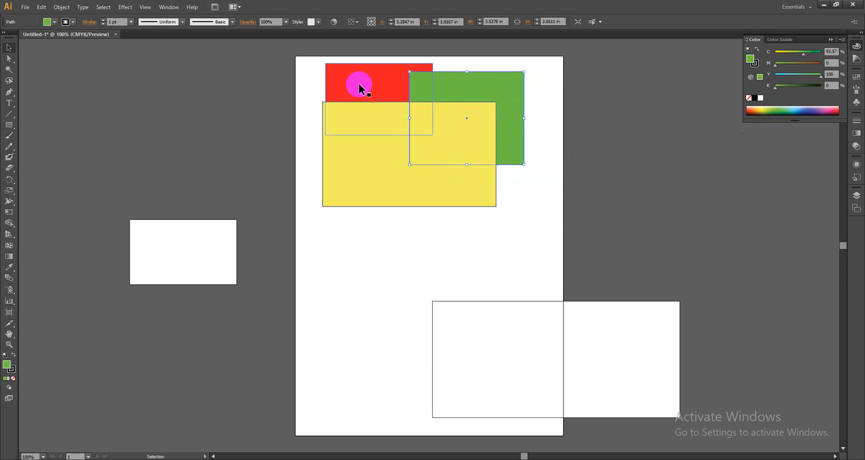
Step: Move the red rectangle slightly left so its left edge lines up with the yellow rectangle's left edge
click(437, 166)
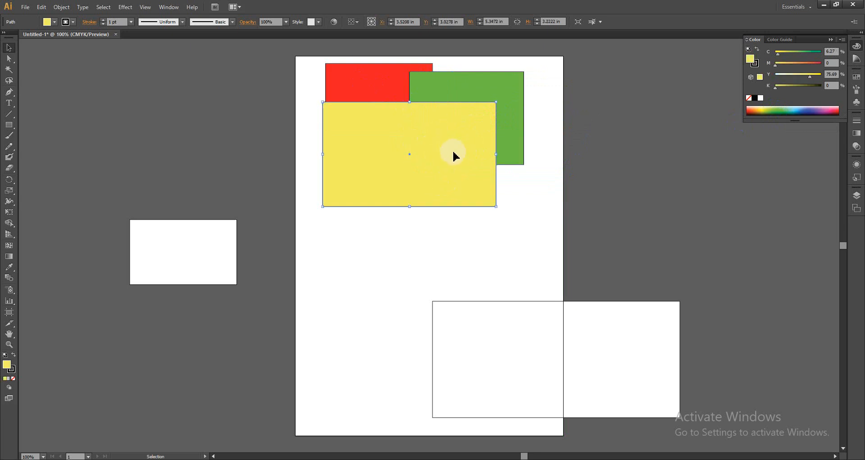
click(502, 103)
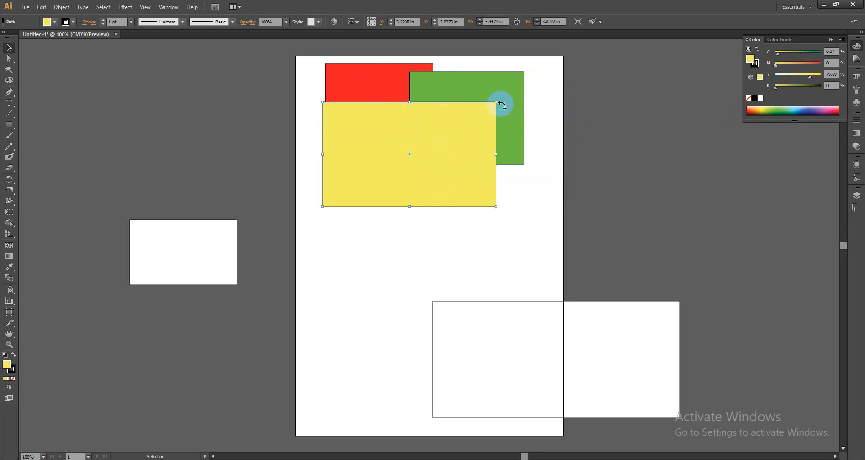
click(357, 91)
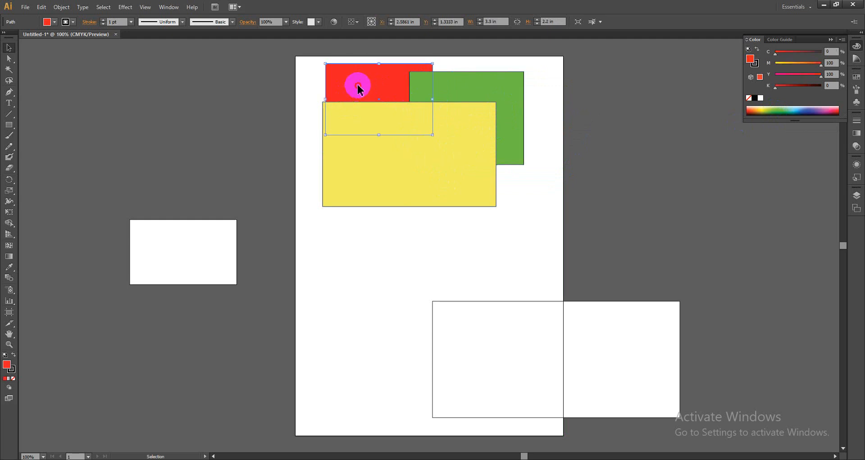
drag(358, 89, 356, 83)
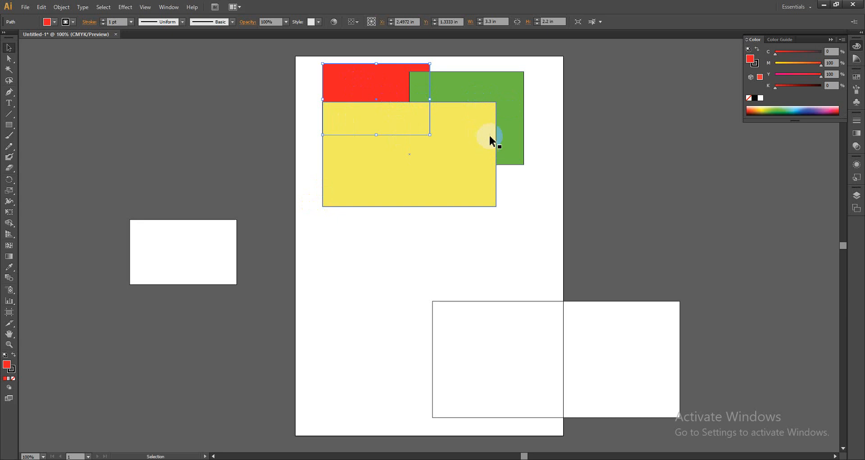
Step: Delete the two unfilled-looking white rectangles, the 3.3 by 2 in one beside the artboard and the larger one overlapping its right edge
key(a)
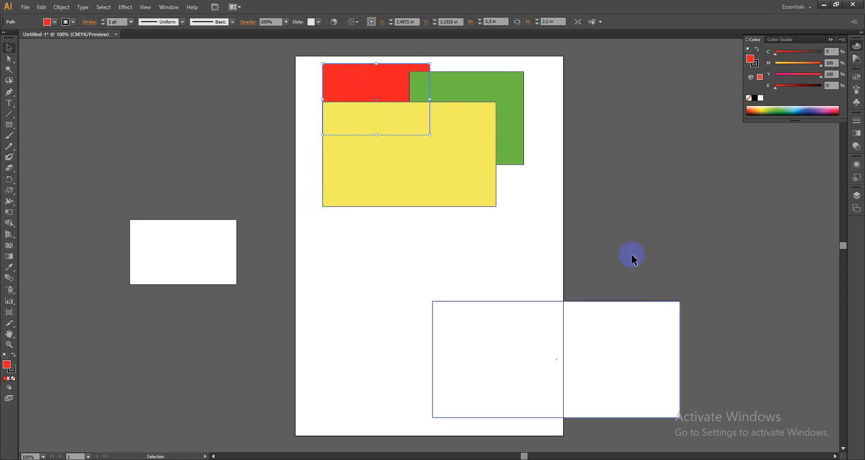
click(446, 334)
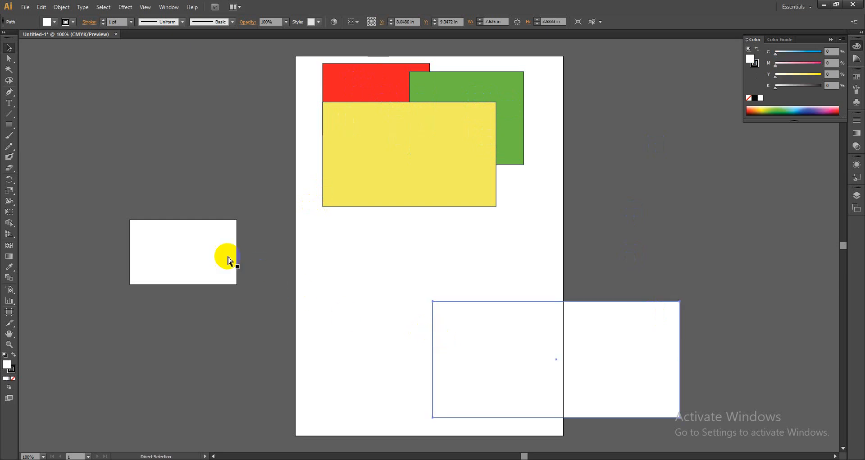
click(223, 255)
key(v)
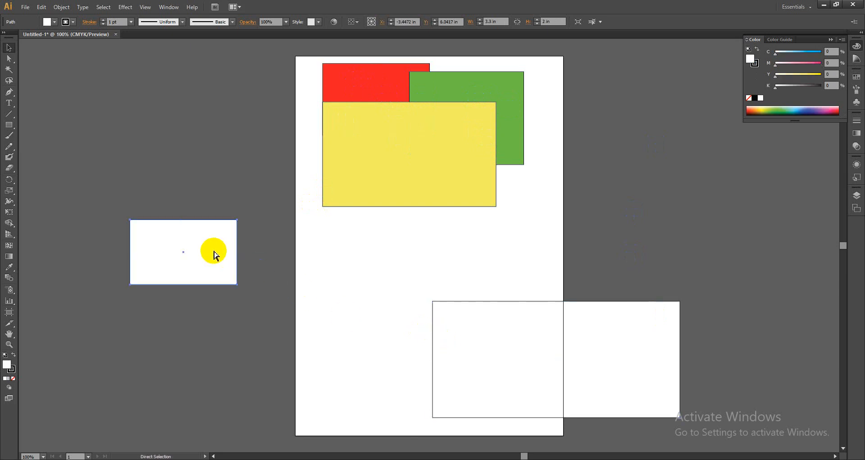
key(Delete)
click(500, 347)
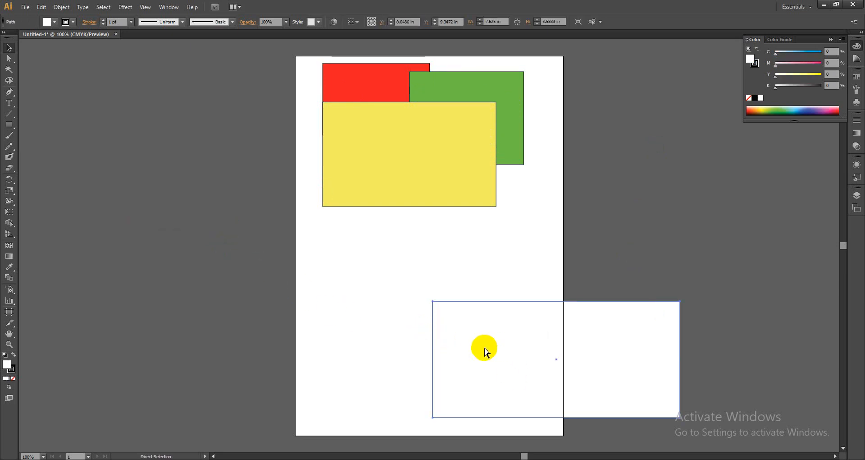
key(Delete)
Step: Bring the red rectangle forward one level above the green one, and send it back one level
click(345, 92)
key(a)
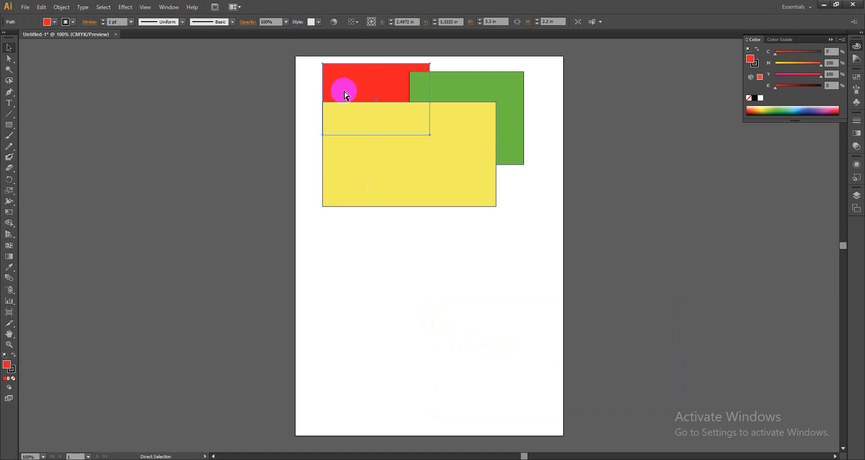
key(ctrl+bracketright)
key(v)
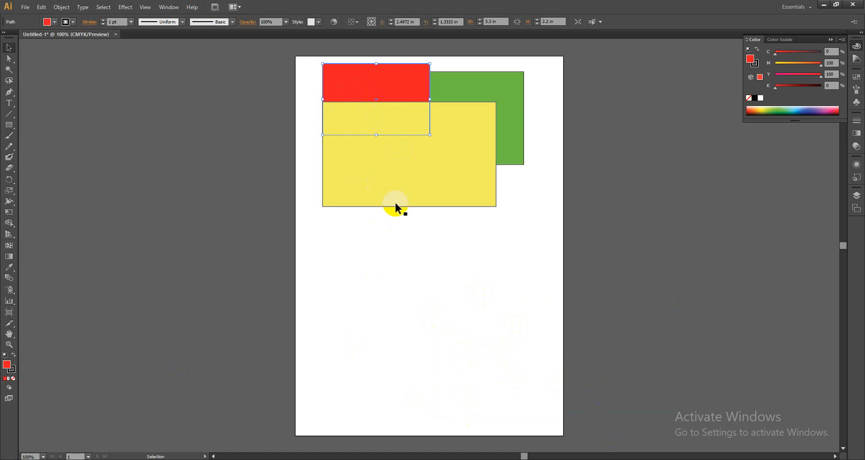
key(a)
key(ctrl+bracketleft)
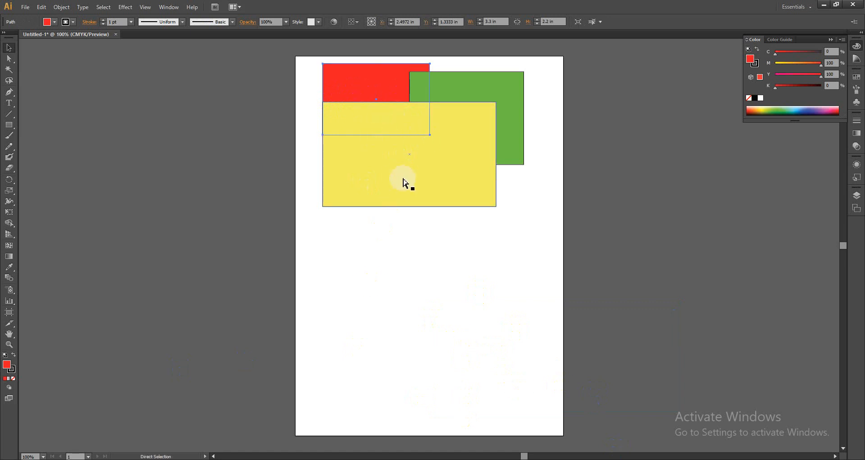
Step: Bring the red rectangle to the front of all rectangles, and send it to the very back
key(ctrl+shift+bracketright)
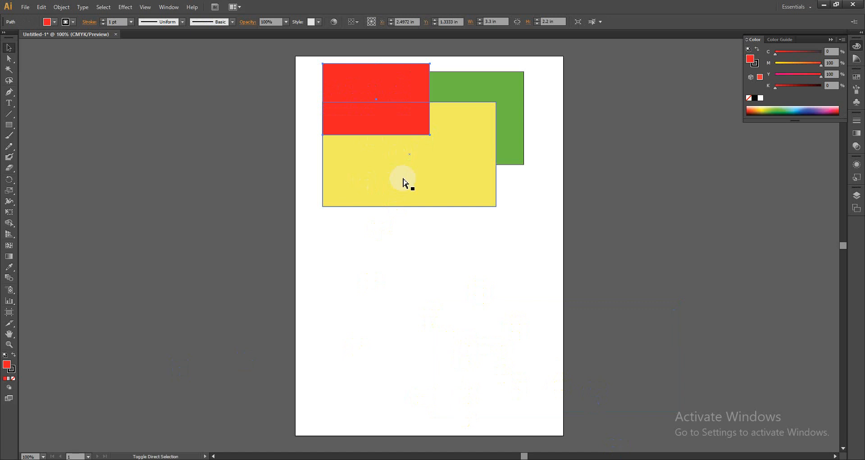
key(v)
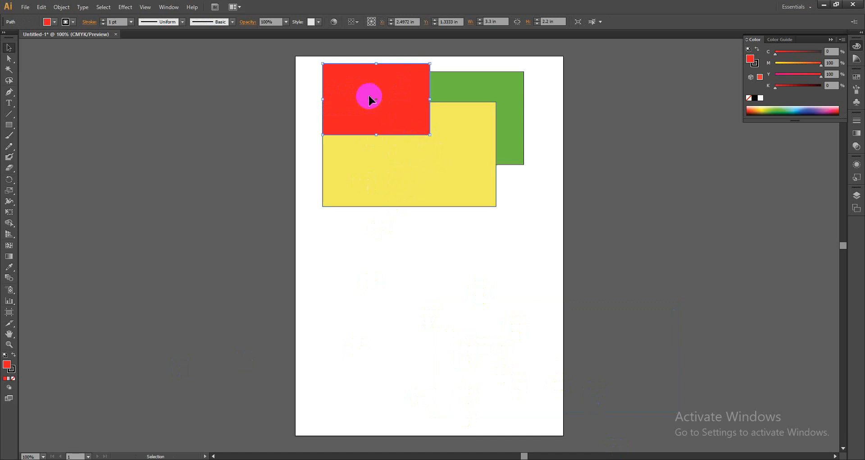
key(a)
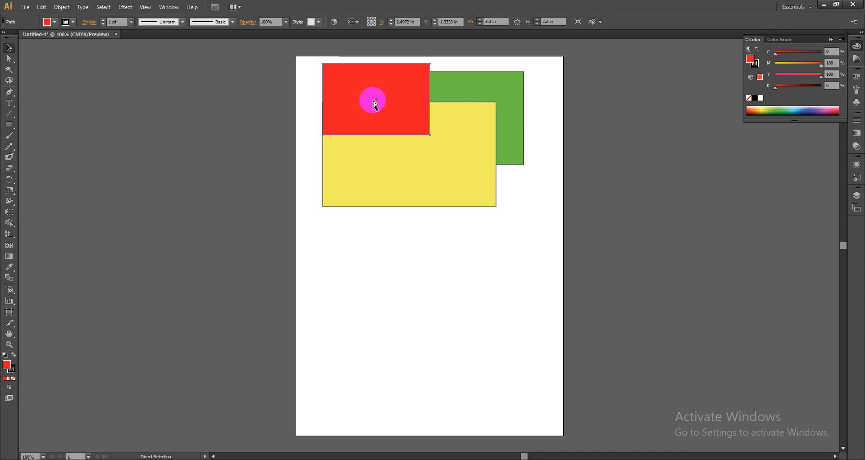
key(ctrl+shift+bracketleft)
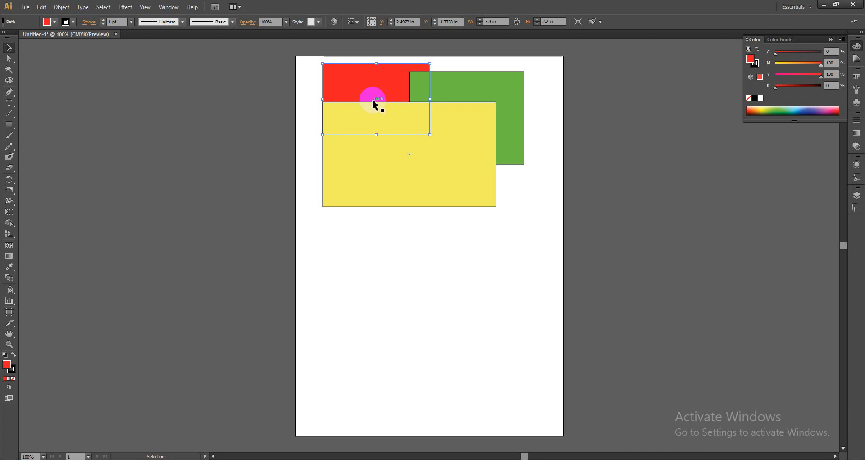
Step: Raise the red rectangle through the stack two levels, one at a time, and lower it two levels again
key(ctrl)
key(ctrl)
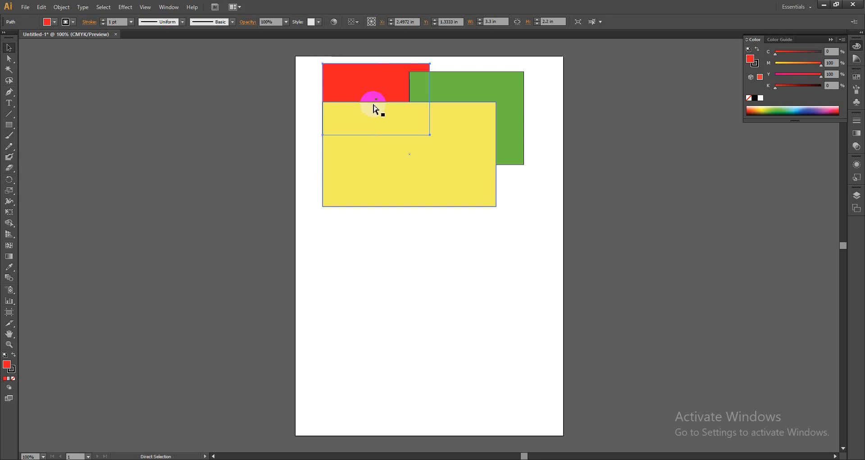
key(ctrl+])
key(ctrl+])
key(ctrl+[)
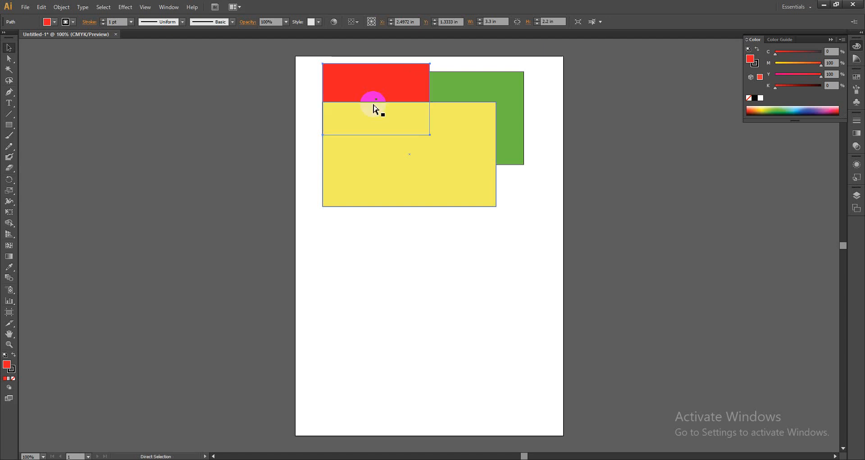
key(ctrl+[)
Step: Spread the rectangles apart: yellow across the artboard's right edge, green off its left side, and red partly over its left edge
drag(453, 147, 671, 212)
drag(479, 127, 247, 186)
drag(351, 116, 316, 113)
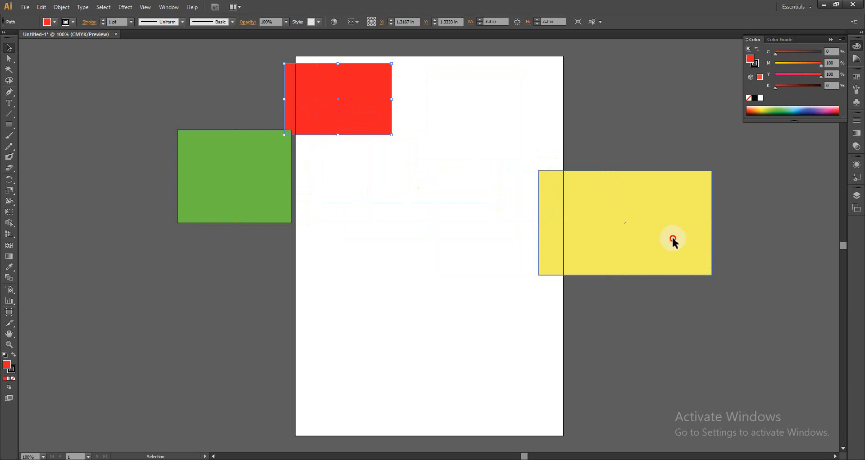
drag(674, 239, 674, 172)
Step: Delete the green rectangle and all remaining rectangles to clear the document
click(271, 163)
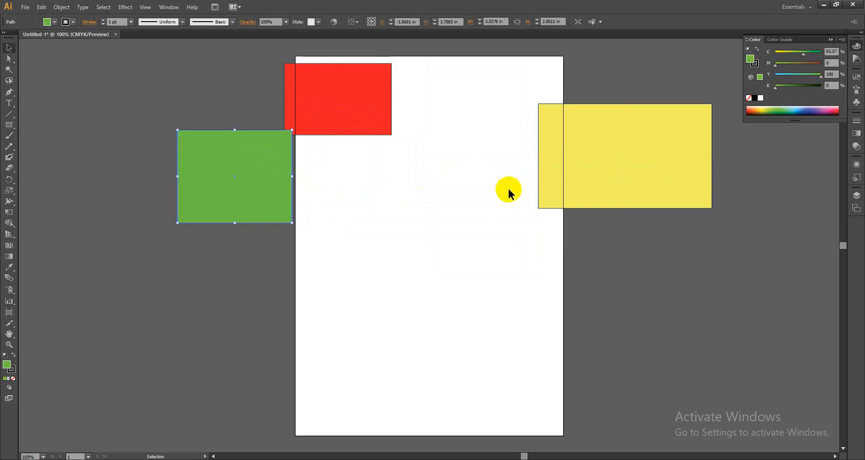
key(Delete)
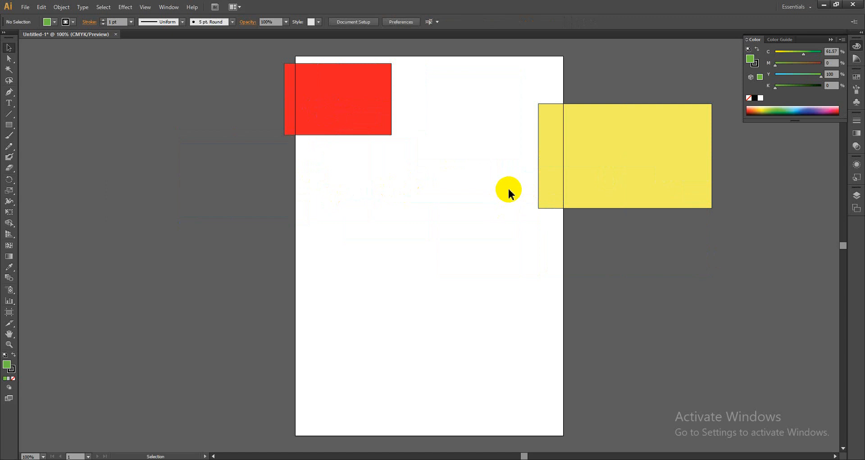
click(570, 170)
key(ctrl+a)
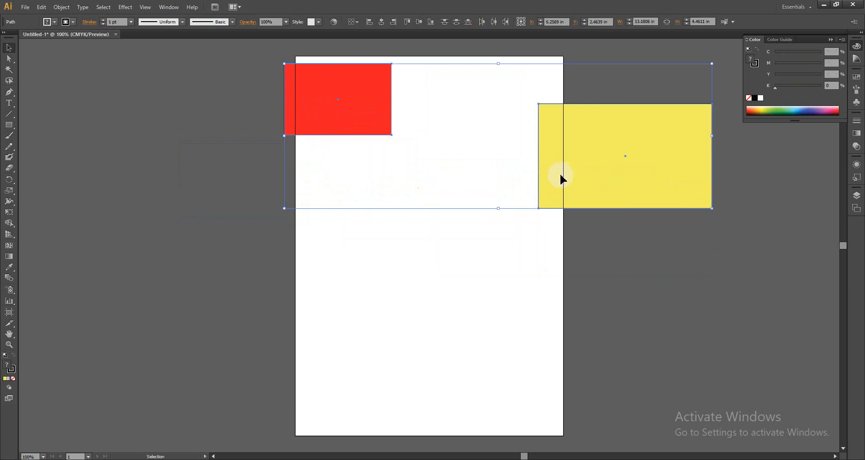
key(Delete)
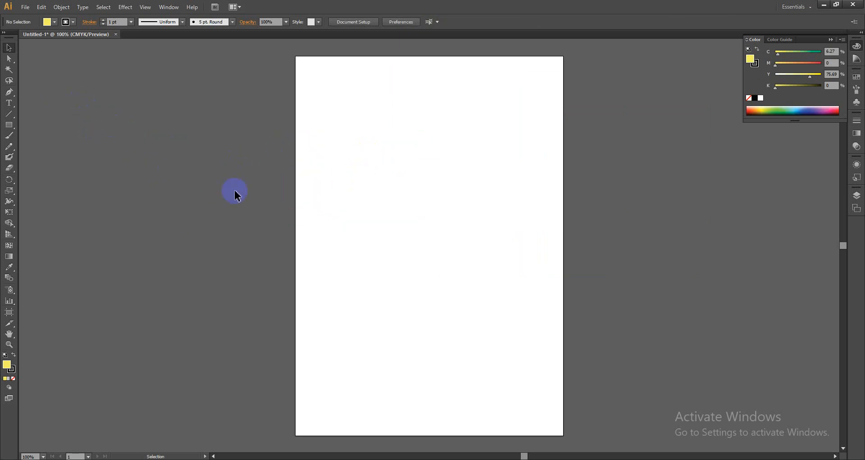
Step: Create a rectangle 3.23 in wide and 1.95 in high on the artboard
key(m)
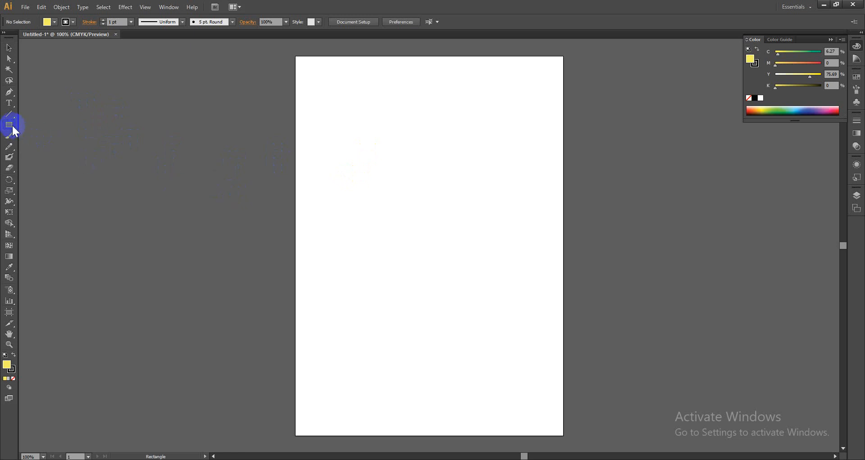
click(422, 180)
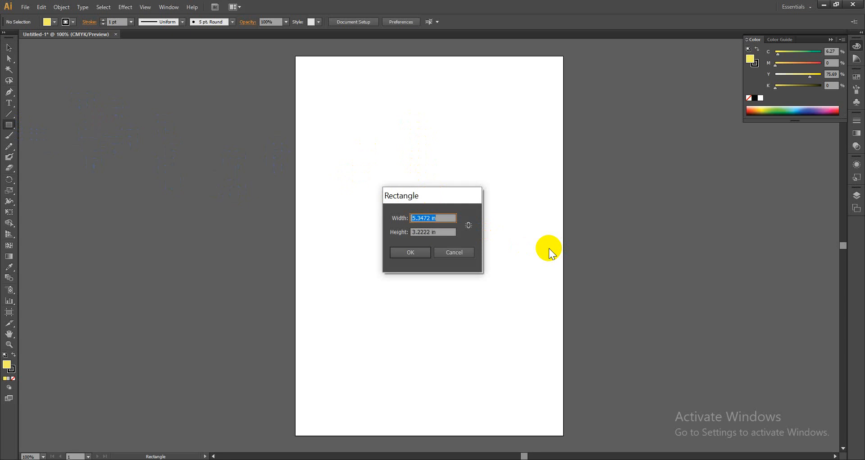
text(3.23)
key(Tab)
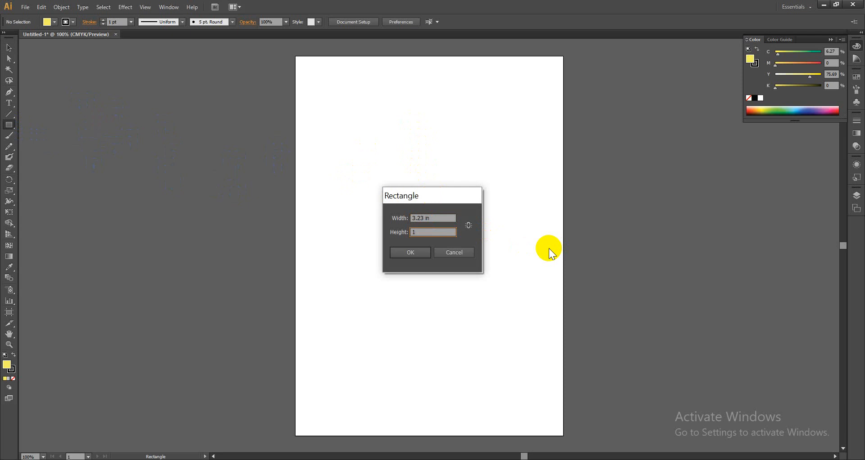
text(.95)
key(Return)
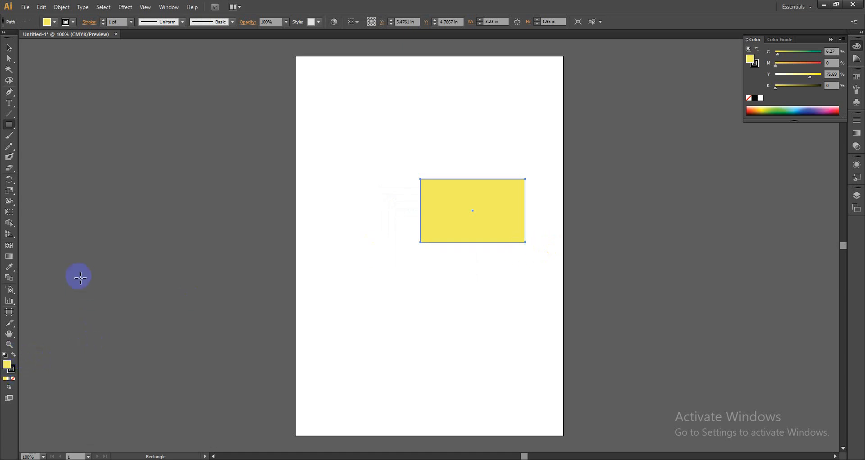
Step: Create a second A4 document in inches with default fill and stroke colours, and return to the Untitled-1 document
key(v)
key(ctrl+n)
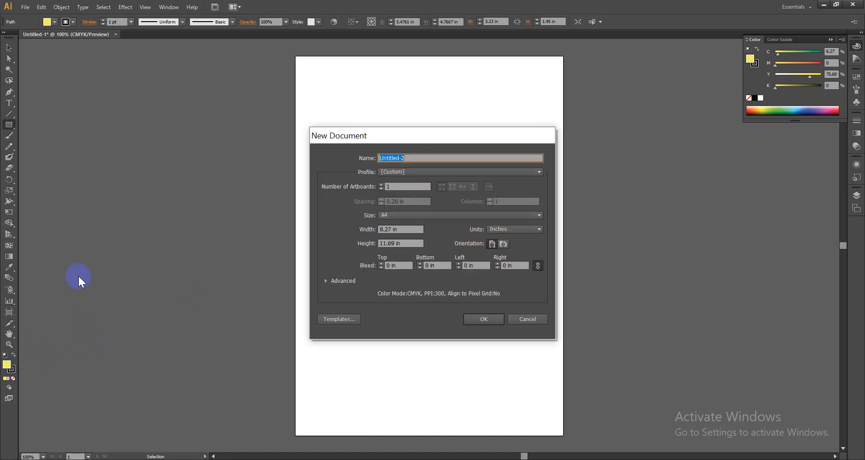
click(484, 319)
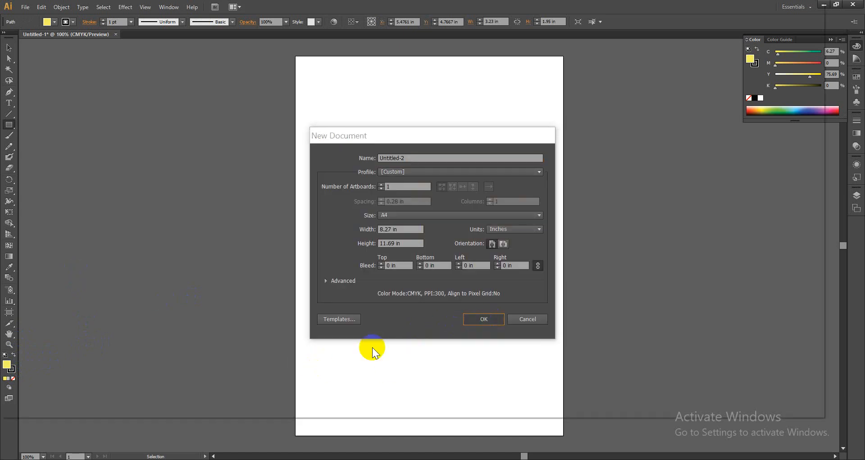
click(5, 355)
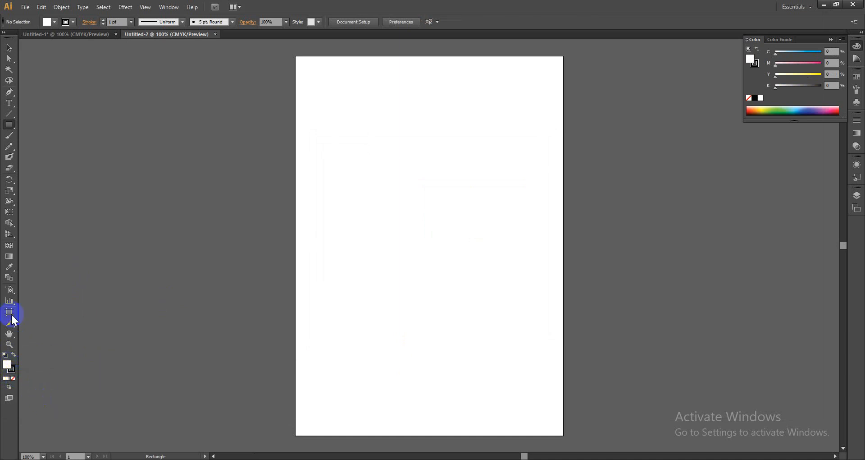
click(88, 34)
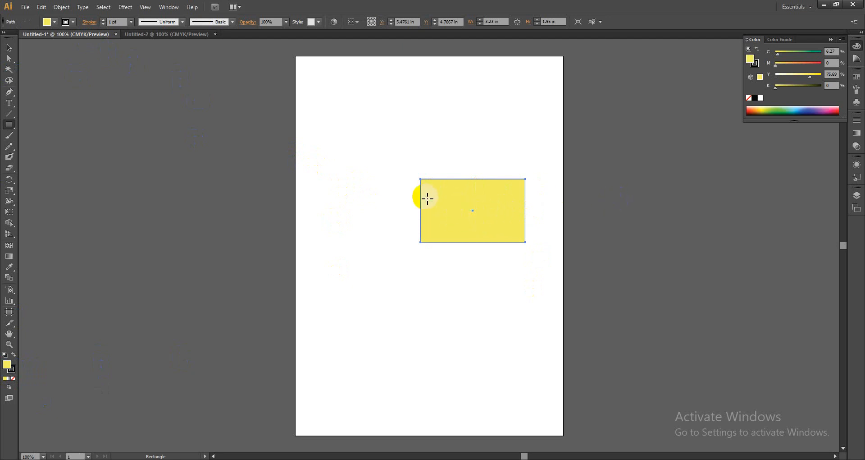
Step: Move the yellow rectangle up and left towards the artboard's centre line, and draw a rectangle about 4.07 by 2.75 in below it
key(v)
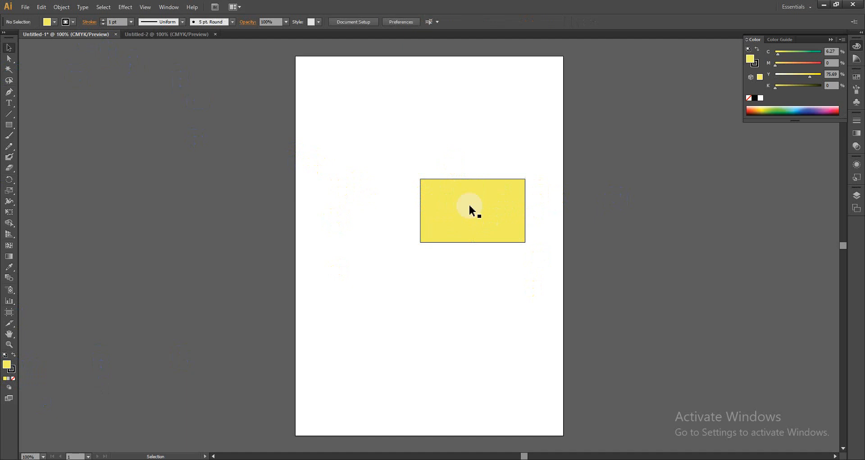
drag(471, 212, 444, 196)
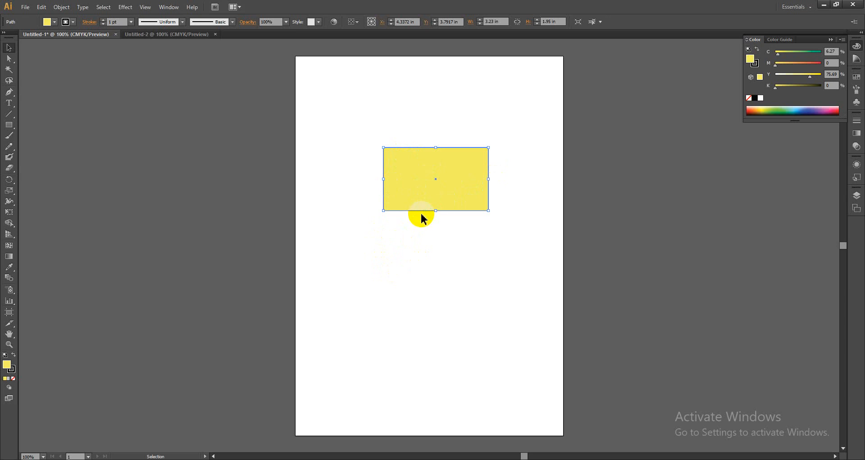
key(m)
mouse_move(371, 245)
mouse_down()
mouse_move(407, 260)
mouse_move(502, 324)
mouse_move(504, 334)
mouse_up()
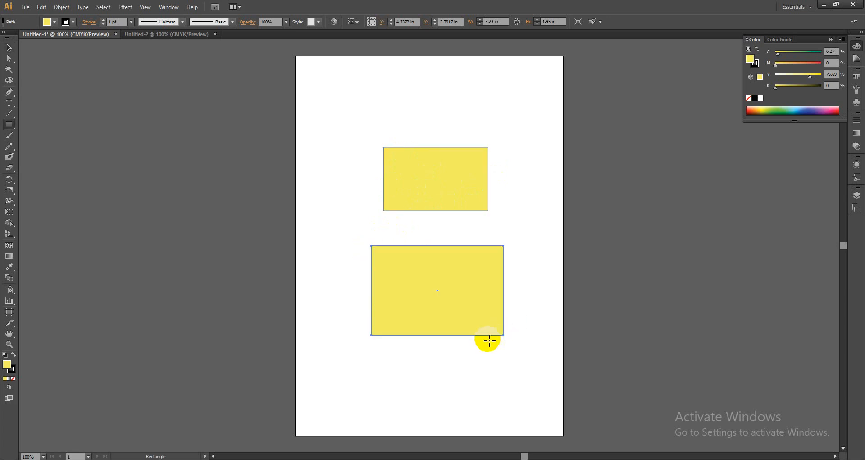
Step: Remove the lower rectangle's fill and test selecting it by its empty interior and by its outline
click(13, 378)
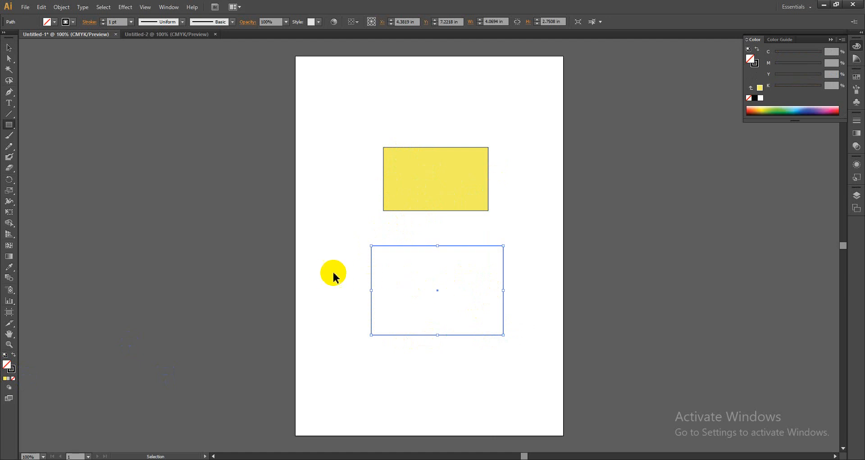
ctrl+click(420, 270)
ctrl+click(427, 246)
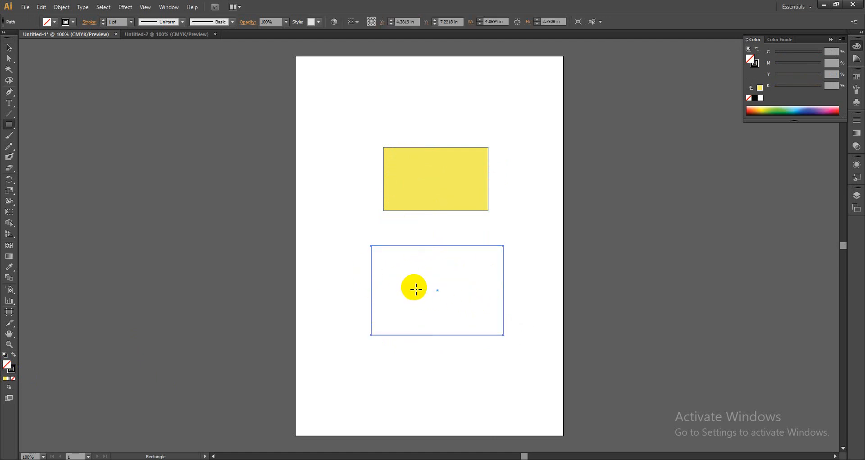
ctrl+click(527, 248)
ctrl+click(500, 247)
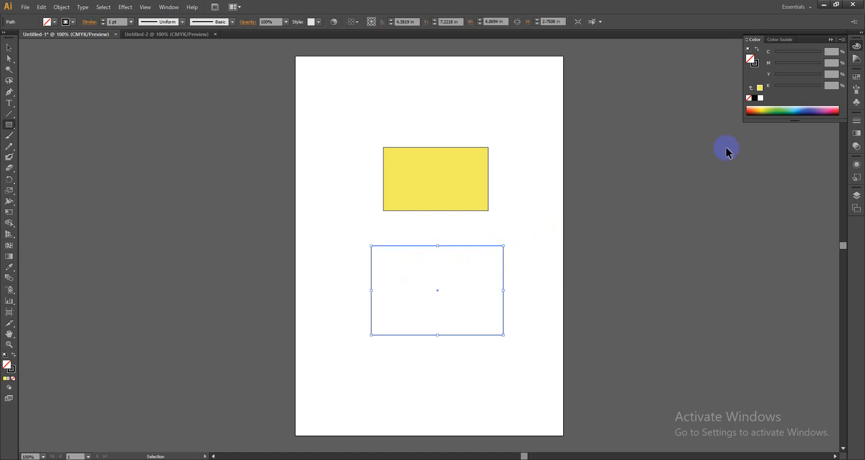
Step: Fill the lower rectangle white, deselect it and reselect it by its interior
click(761, 98)
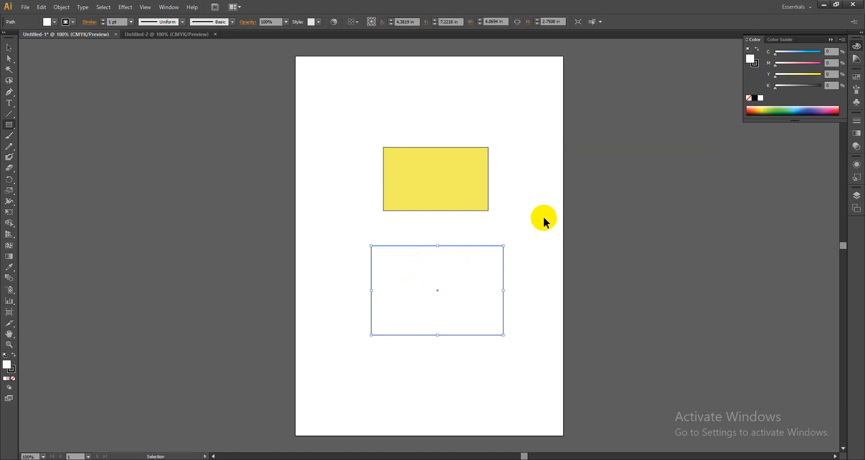
ctrl+click(543, 226)
ctrl+click(448, 294)
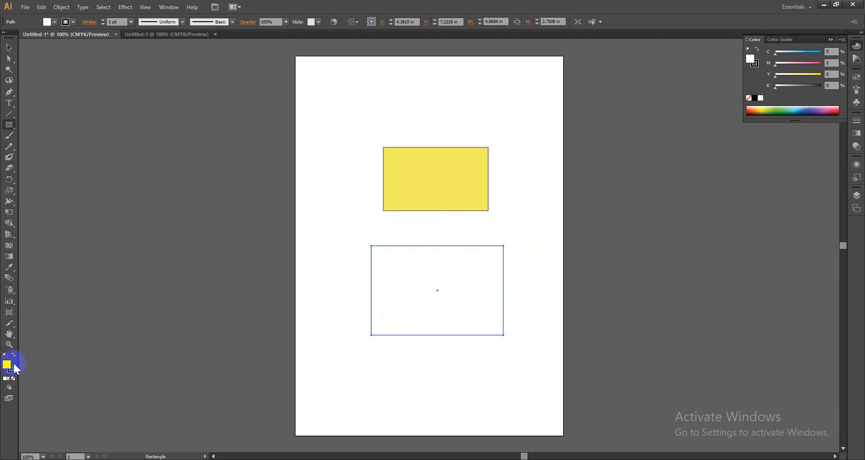
Step: Remove the lower rectangle's fill, test selecting it by its interior, and move it slightly up and left by its outline
key(slash)
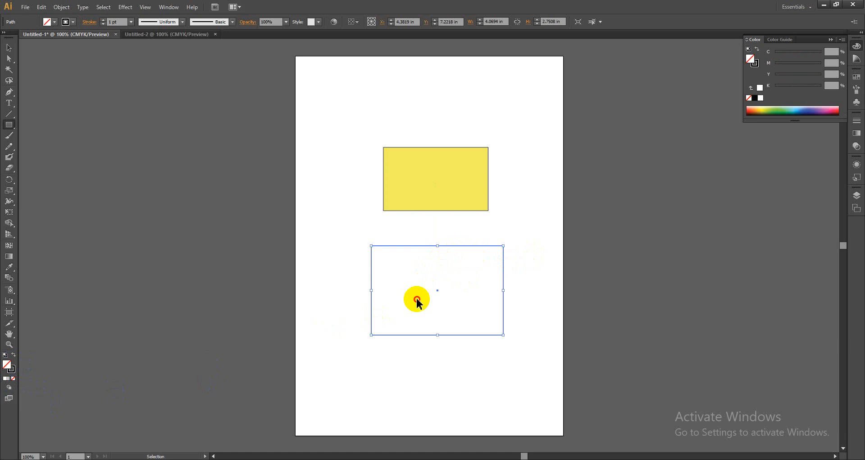
ctrl+click(414, 300)
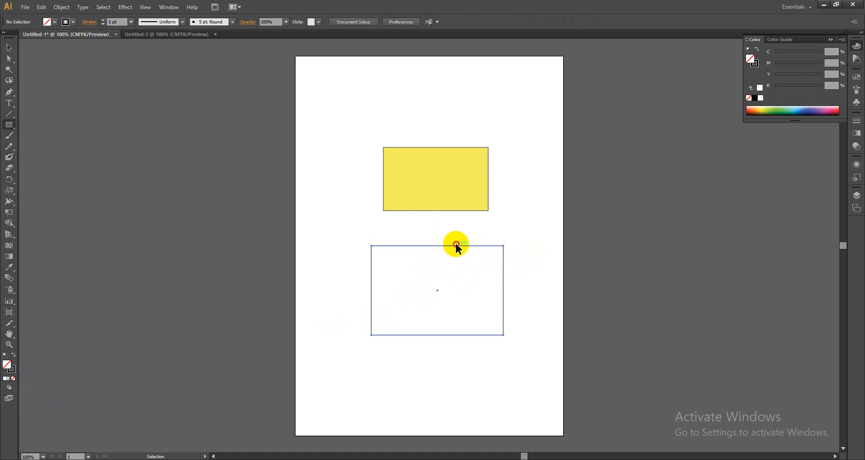
drag(456, 246, 449, 232)
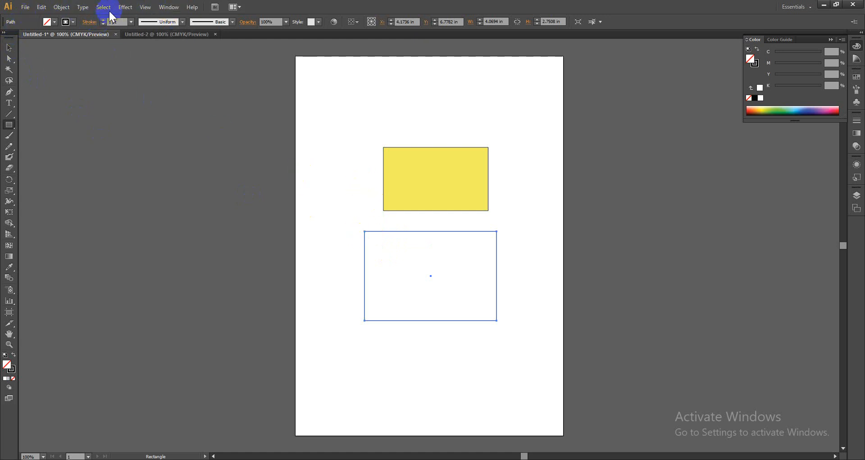
click(167, 7)
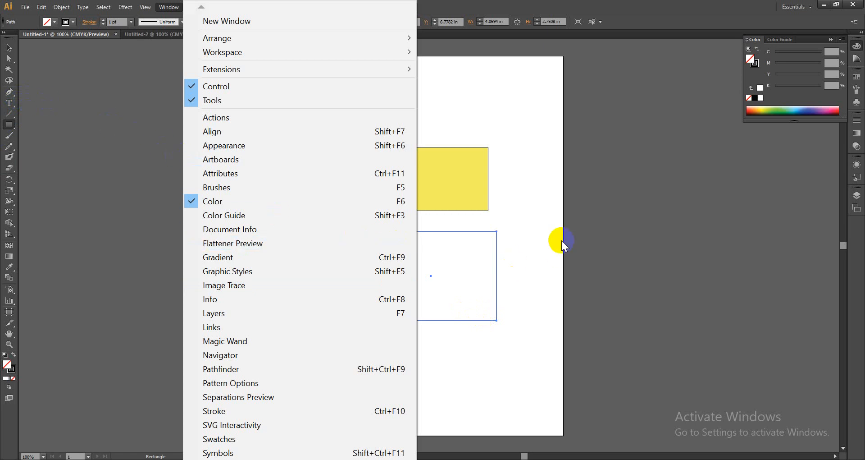
click(528, 237)
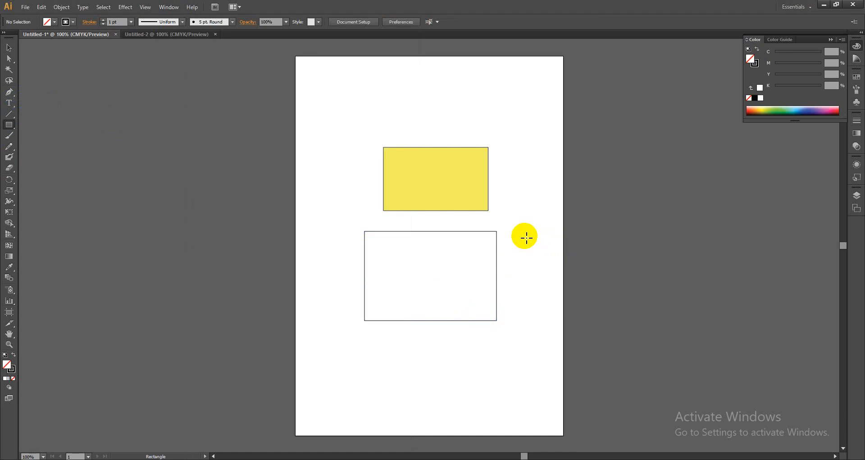
Step: Move the yellow rectangle towards the artboard's upper-left corner and bring the unfilled rectangle up below it by its outline
key(v)
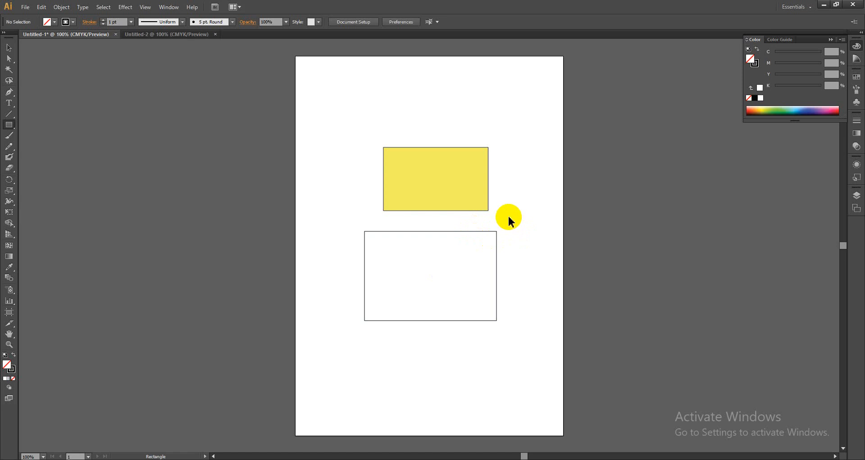
click(495, 233)
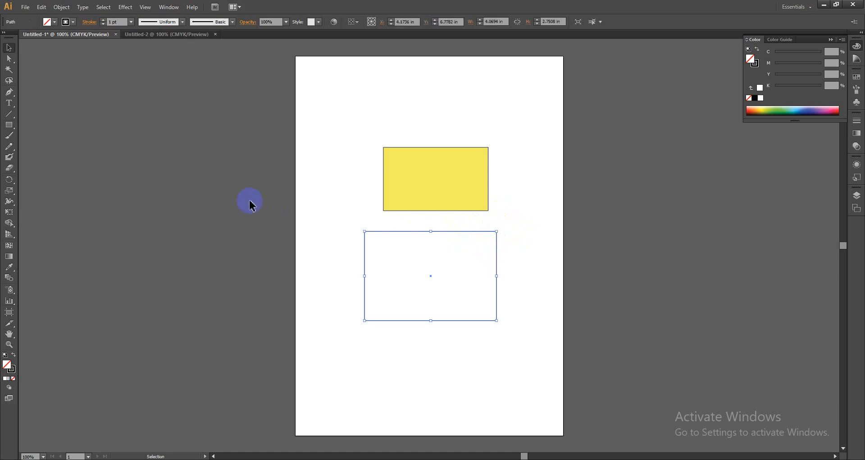
click(428, 188)
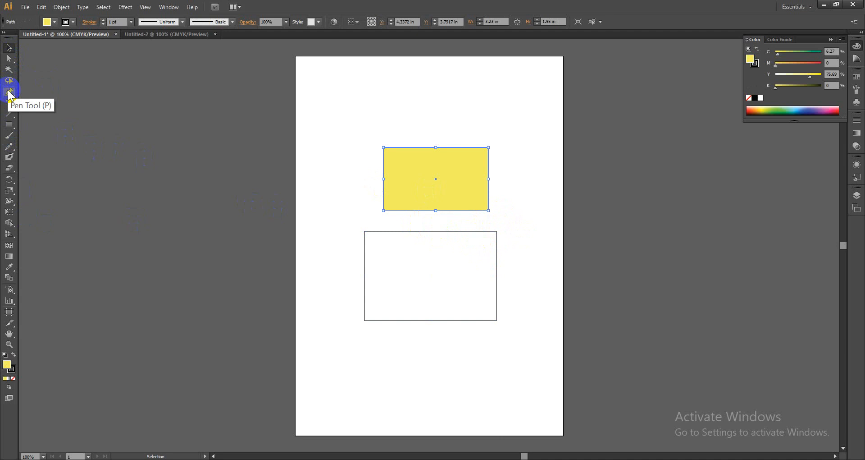
drag(436, 191, 381, 131)
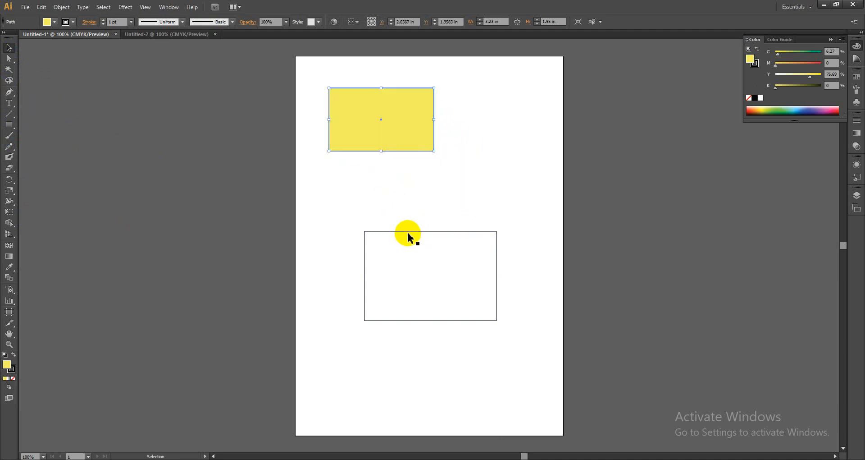
drag(409, 232, 392, 186)
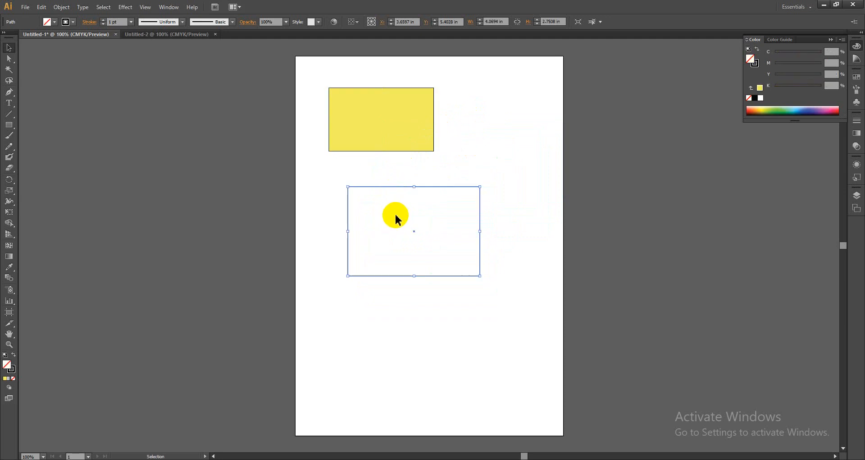
Step: Compare selecting the unfilled rectangle by its empty interior and by its outline with selecting the filled yellow rectangle by its interior
click(396, 220)
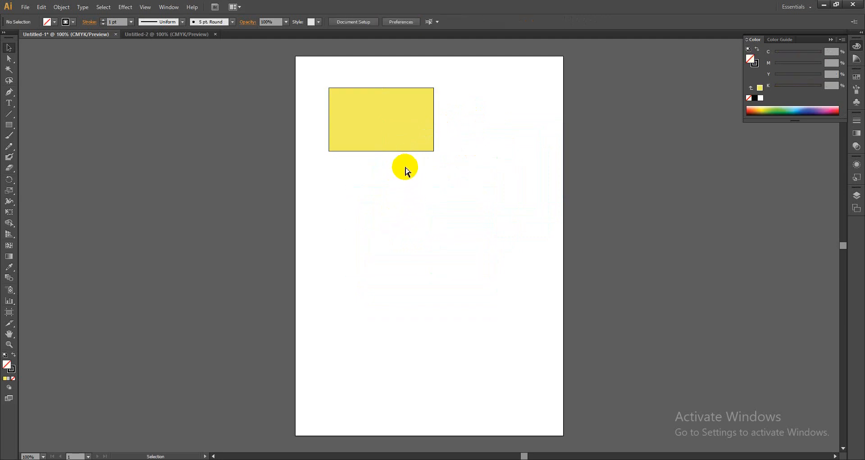
click(413, 201)
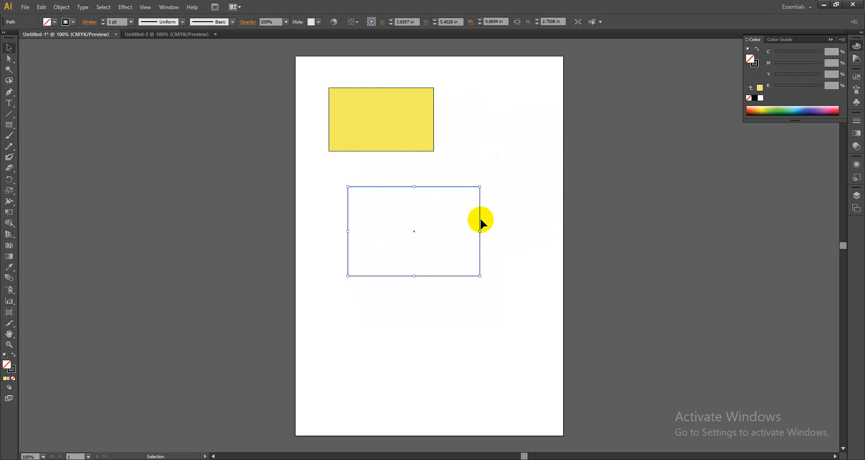
key(a)
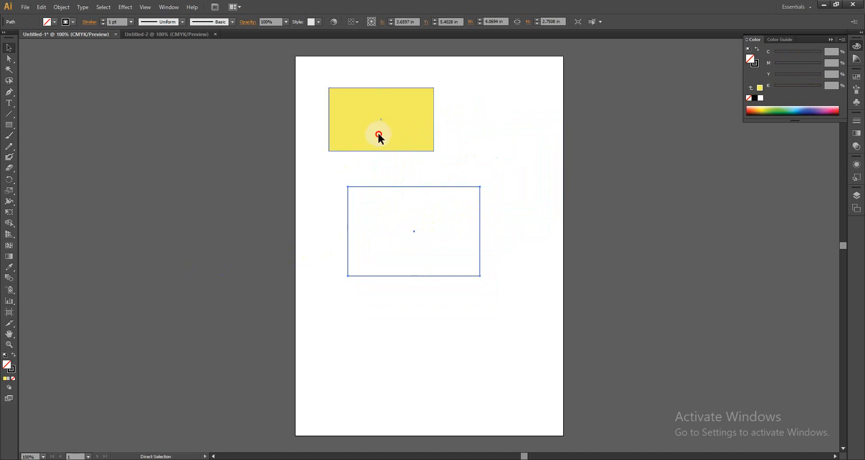
click(377, 134)
click(391, 201)
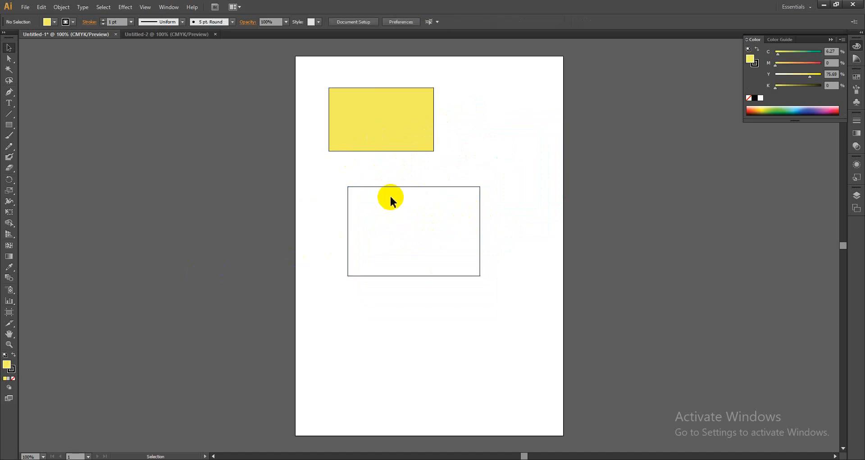
click(394, 186)
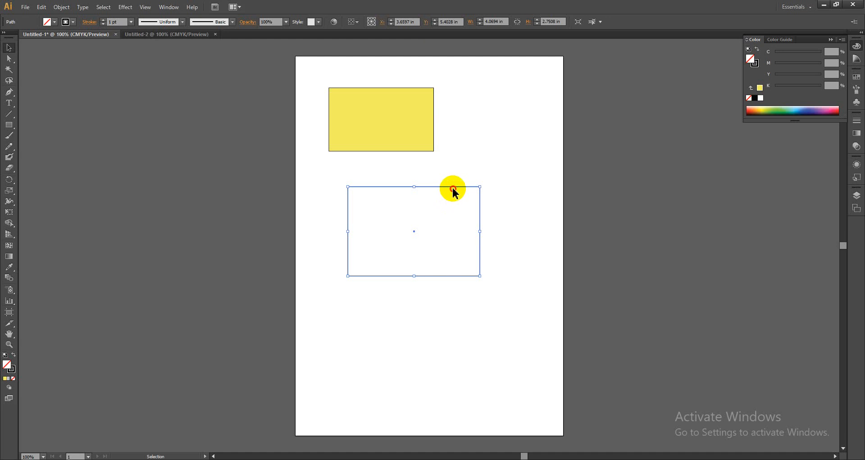
click(453, 189)
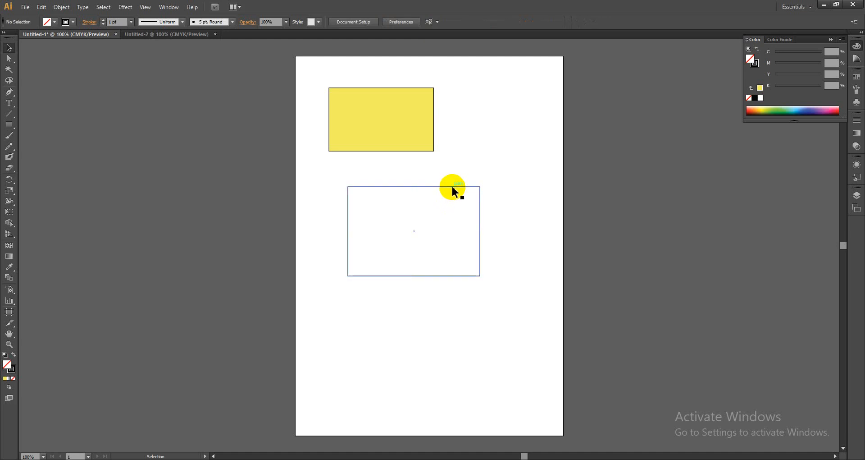
Step: Delete the unfilled rectangle and move the yellow rectangle down and right towards the artboard's vertical centre line
click(452, 190)
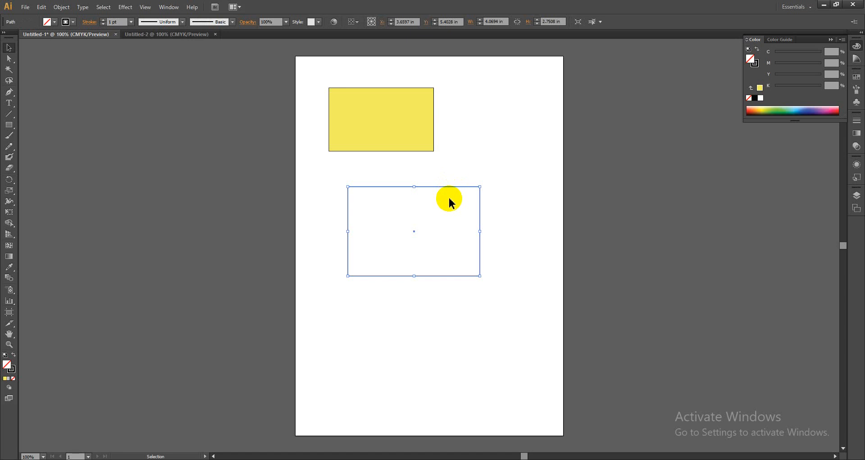
key(Delete)
click(398, 130)
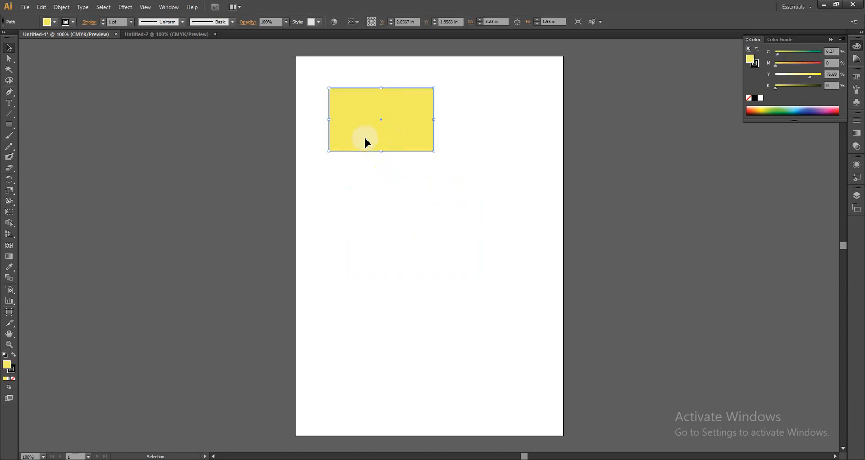
drag(365, 136, 397, 177)
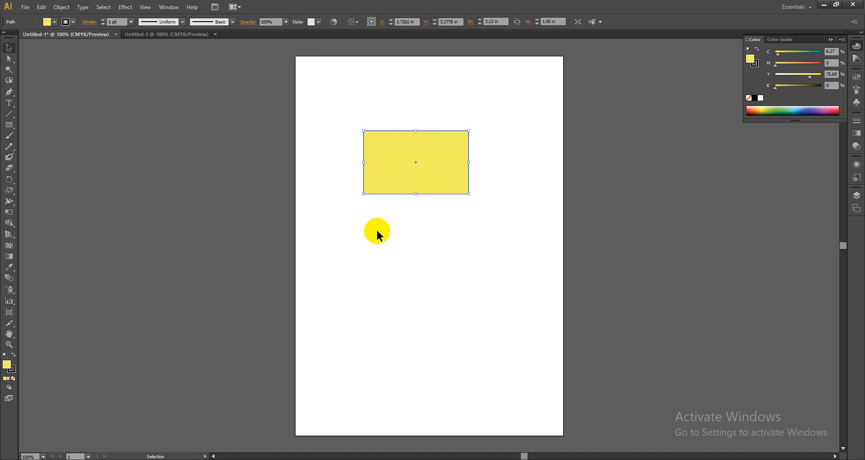
Step: Draw a rectangle about 5.42 by 4.10 in below the yellow rectangle, undo it, and return to the Selection tool
key(m)
drag(341, 230, 516, 363)
key(ctrl)
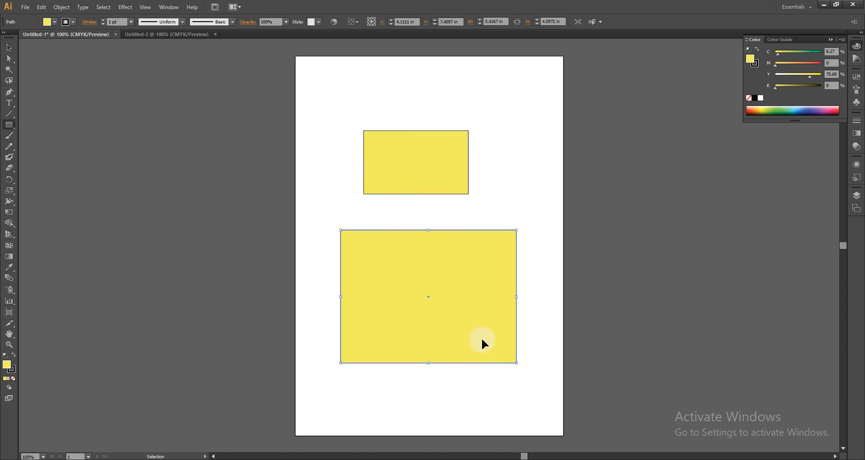
key(ctrl+z)
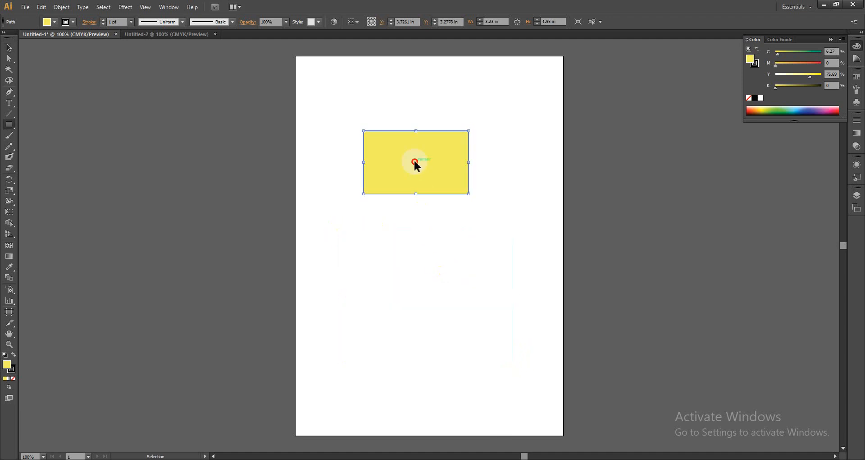
key(v)
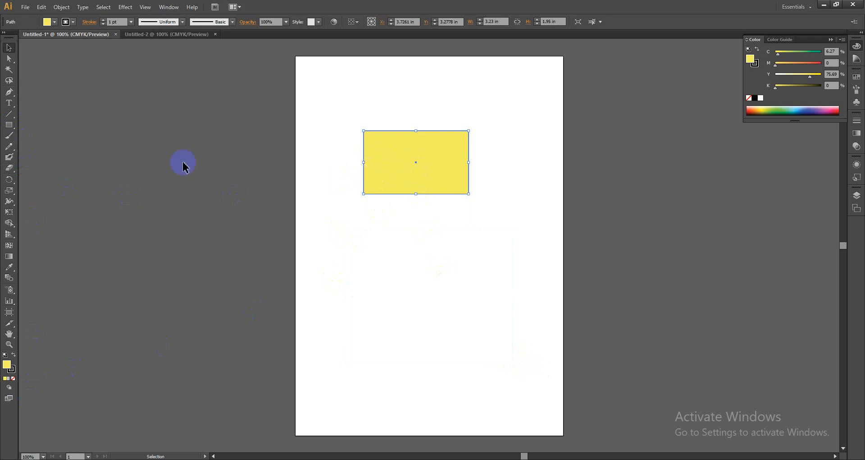
Step: Add the text "dsaDADsadasd" below the yellow rectangle and move it inside the rectangle's upper-left corner
key(t)
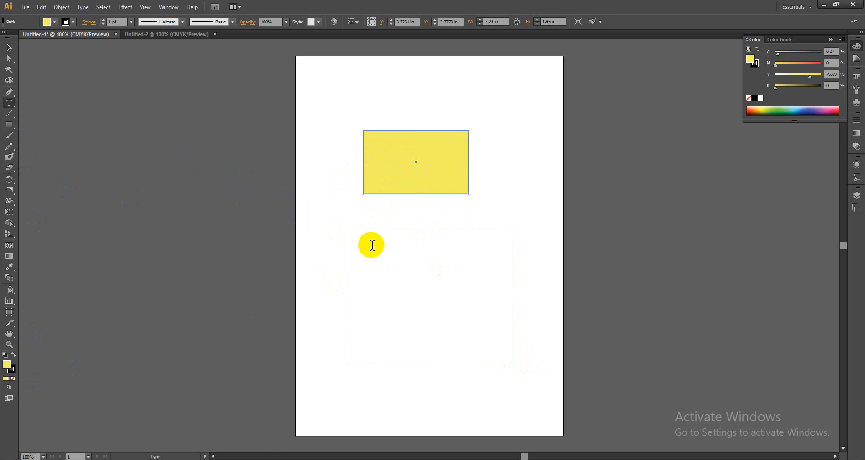
click(369, 244)
text(dsaDADsadasd)
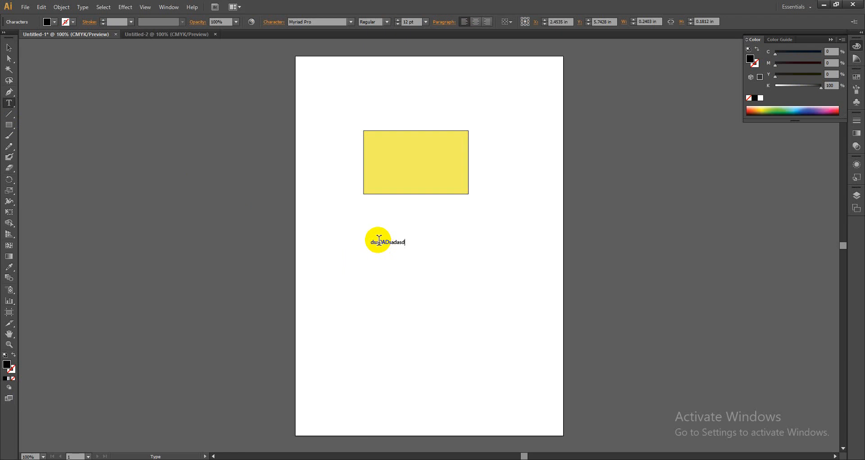
drag(379, 244, 378, 149)
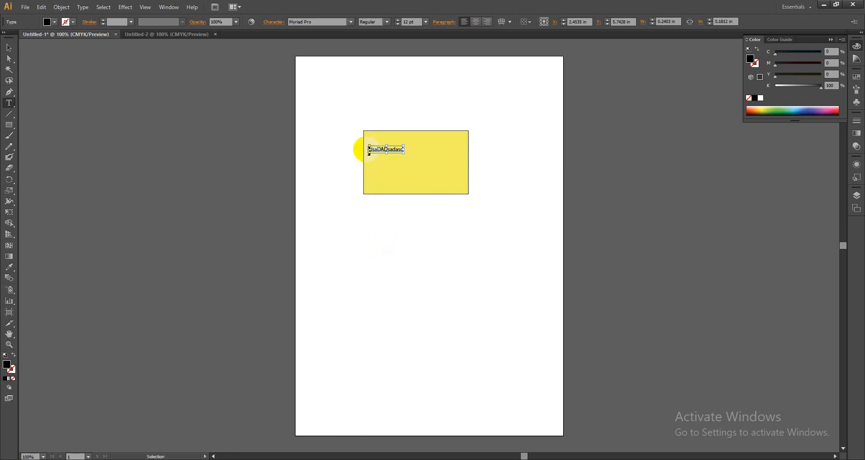
drag(329, 120, 508, 225)
drag(282, 163, 266, 106)
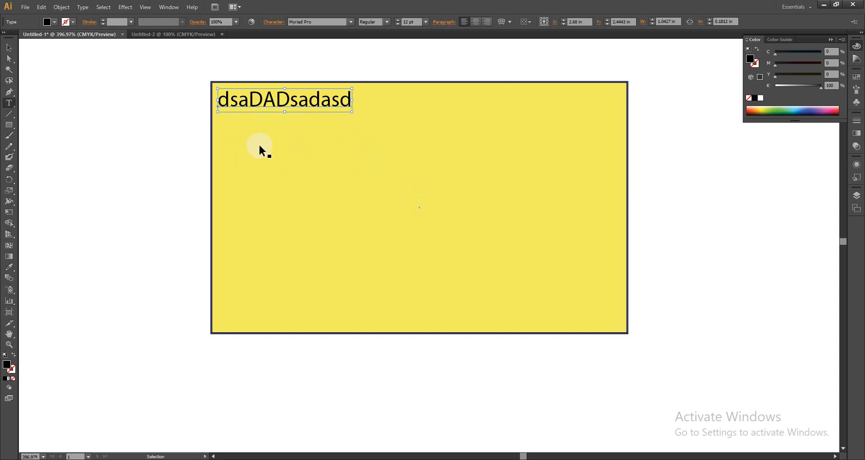
Step: Move the sample text off the yellow rectangle and delete it
key(v)
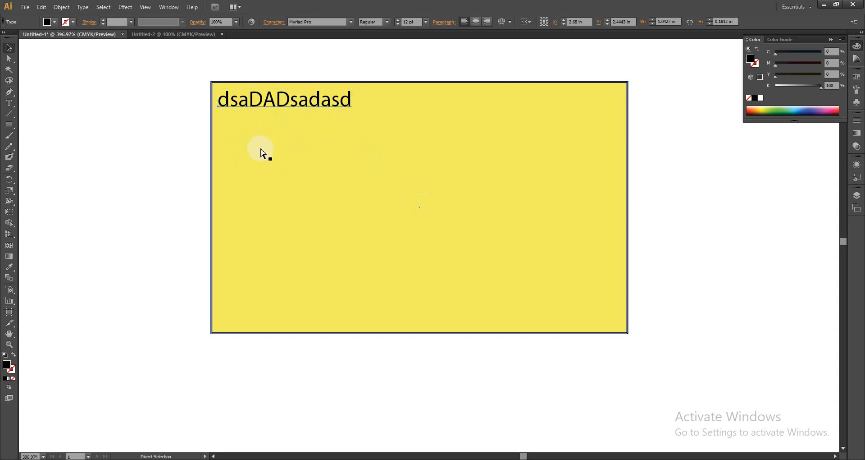
key(ctrl+minus)
key(ctrl+minus)
key(ctrl+minus)
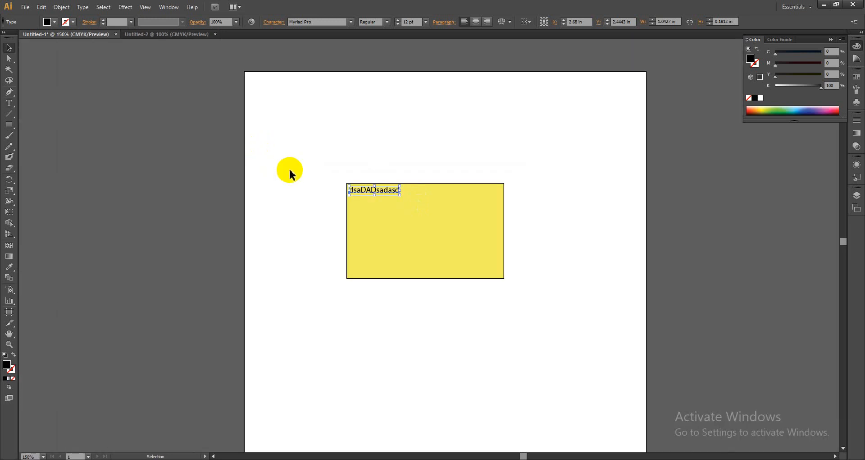
drag(364, 191, 325, 143)
key(Delete)
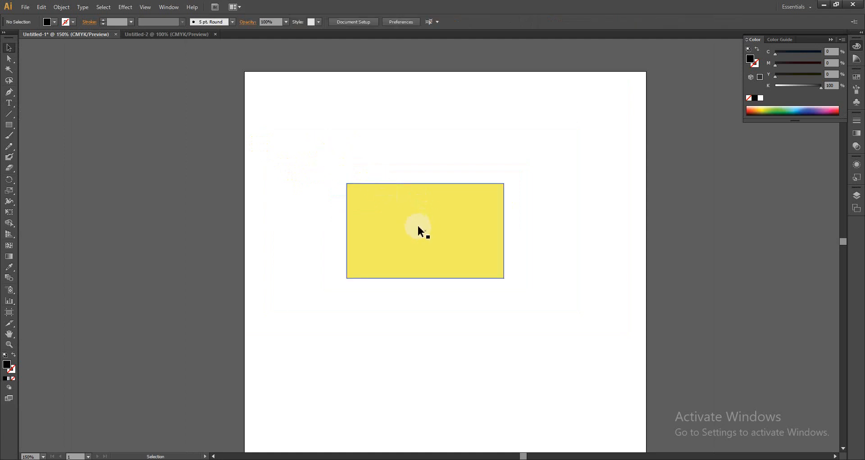
Step: Move the yellow rectangle towards the artboard's upper-left corner, to about X 2.83 in and Y 1.56 in
drag(419, 232, 416, 203)
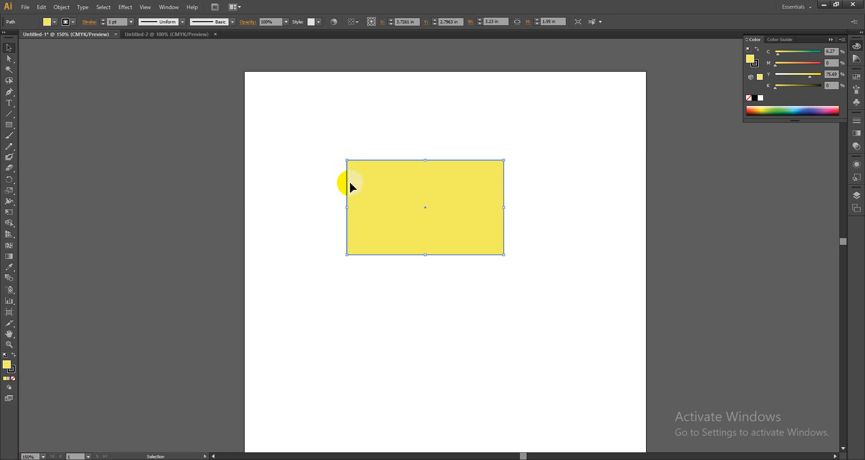
drag(359, 188, 358, 161)
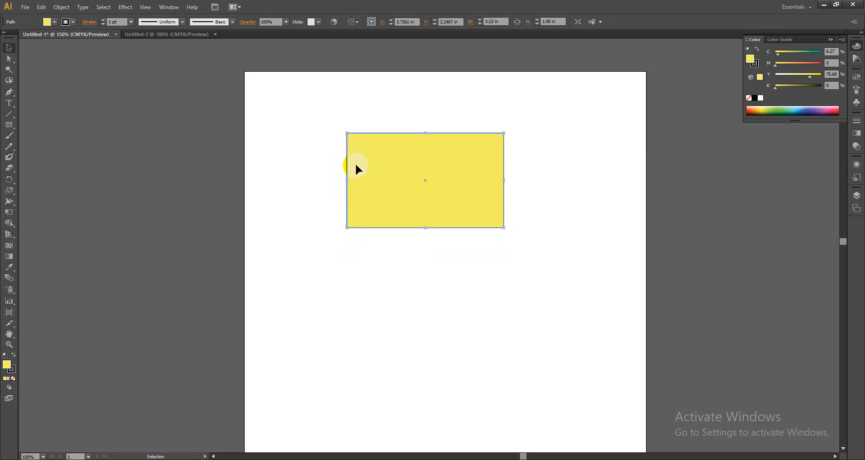
key(m)
key(v)
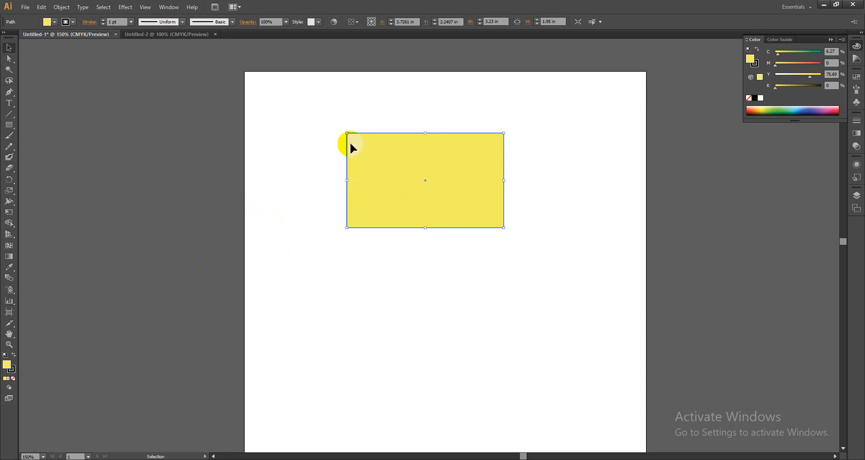
click(378, 159)
drag(378, 158, 334, 125)
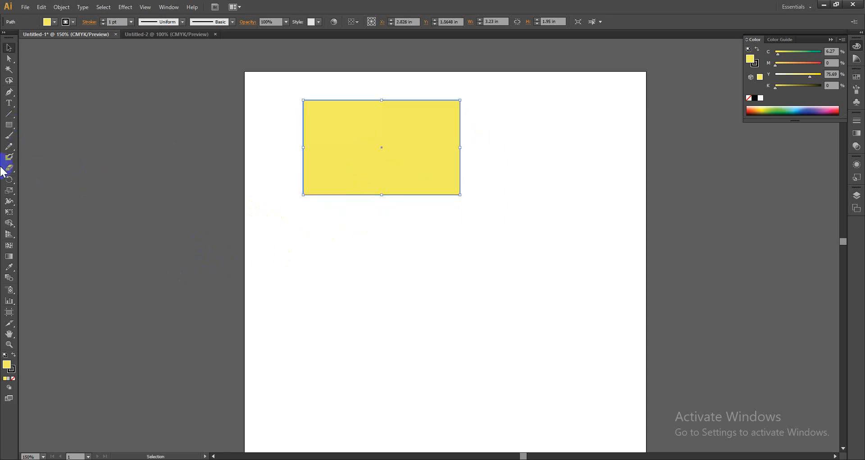
Step: Draw an ellipse with the Ellipse tool overlapping the yellow rectangle's lower-right corner
click(10, 125)
drag(10, 129, 38, 145)
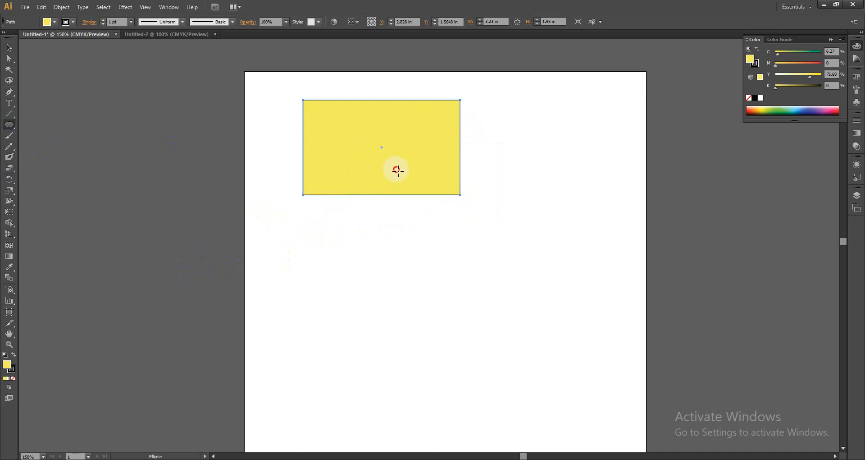
drag(391, 163, 504, 259)
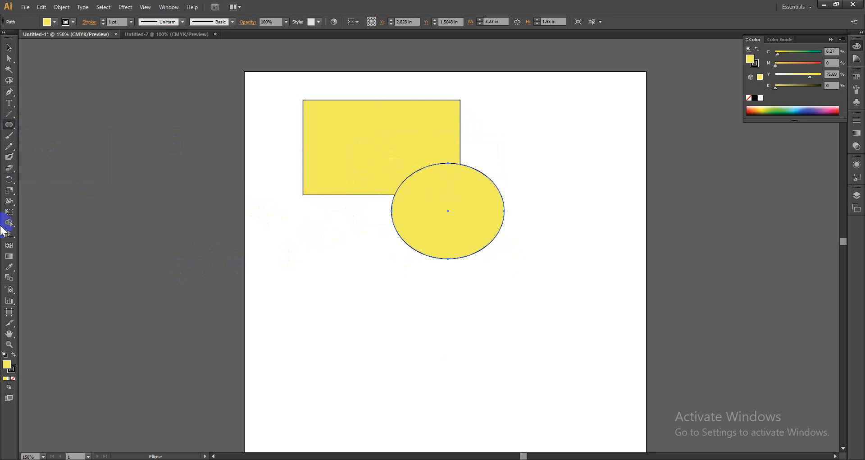
Step: Draw a rounded rectangle about 3.60 by 1.84 in below the yellow rectangle, and move the yellow rectangle closer to the artboard's upper-left corner
drag(9, 126, 45, 135)
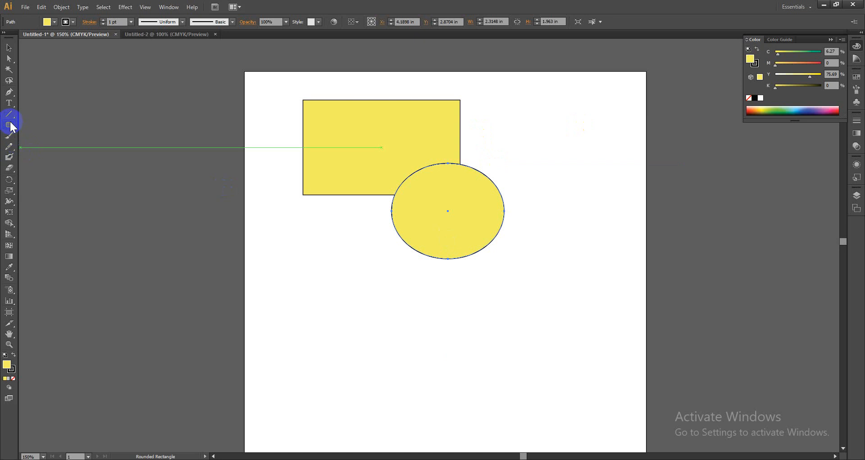
drag(10, 127, 85, 140)
drag(309, 245, 483, 334)
key(v)
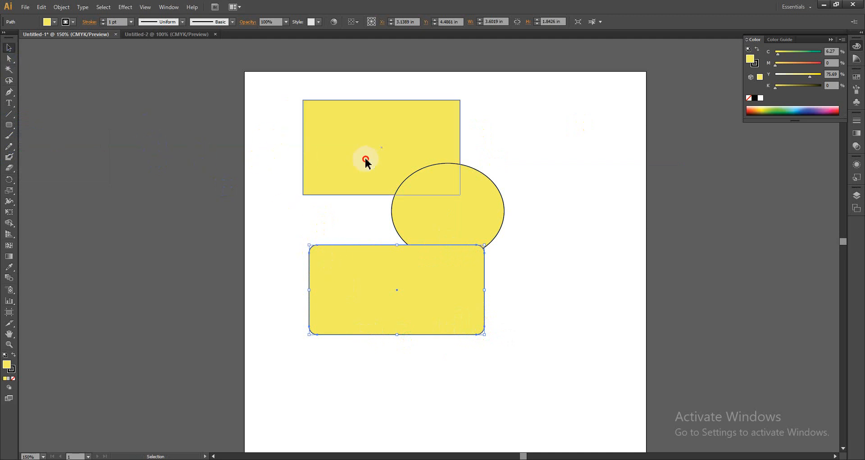
mouse_move(365, 160)
mouse_down()
mouse_move(343, 147)
mouse_move(359, 164)
mouse_up()
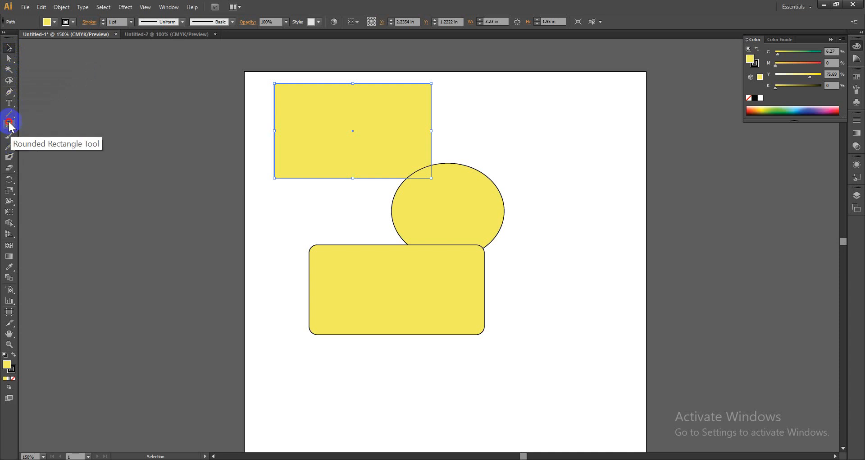
Step: Draw a rectangle about 3.19 by 2.17 in across the artboard's right edge, and open and cancel the rectangle size dialog
drag(9, 123, 32, 123)
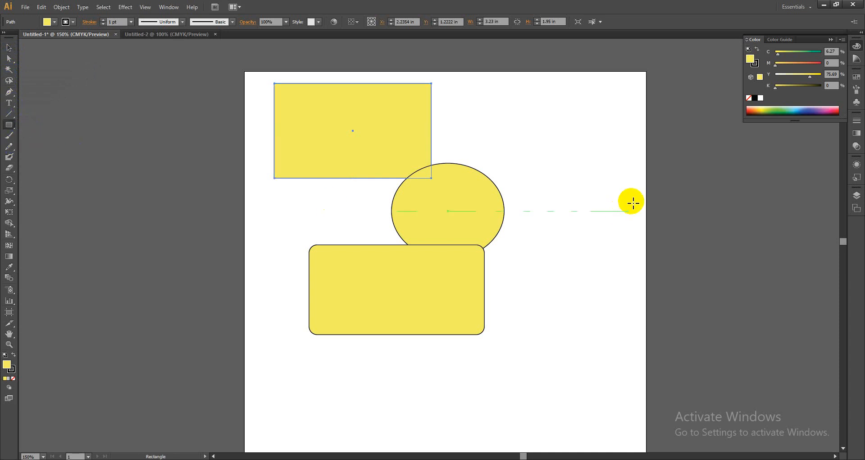
drag(499, 105, 653, 211)
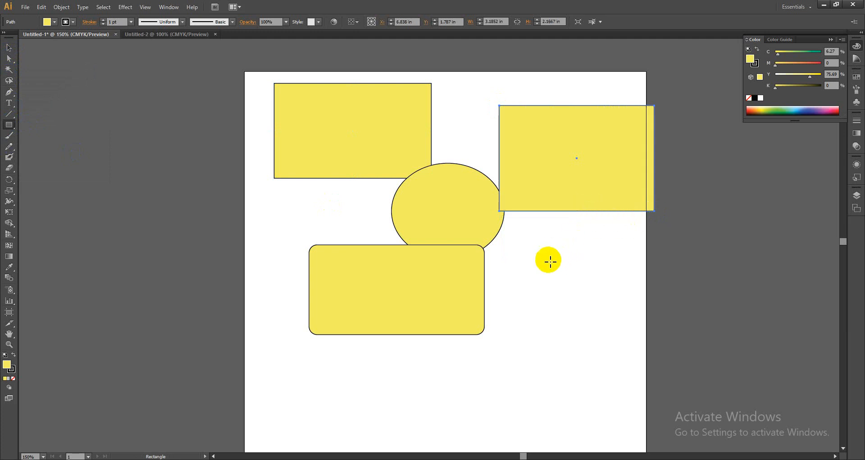
click(507, 269)
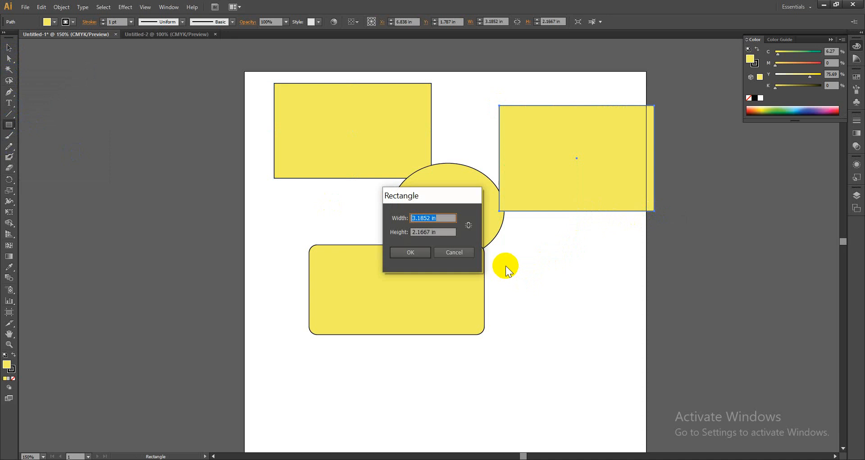
click(450, 250)
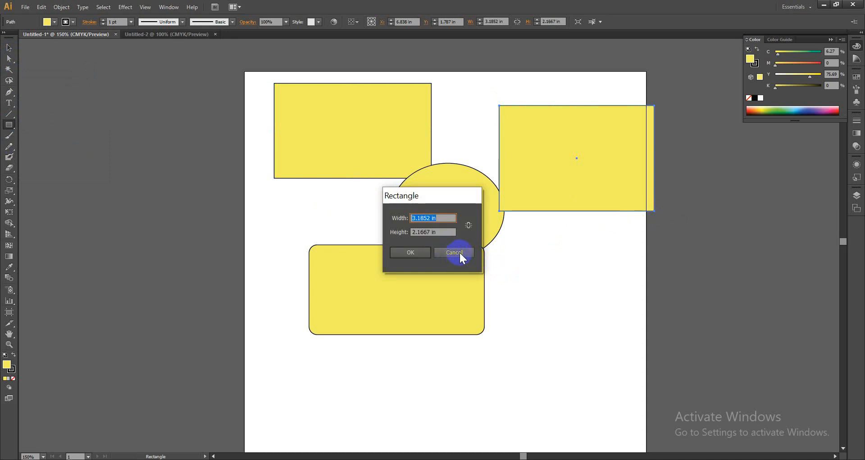
click(460, 253)
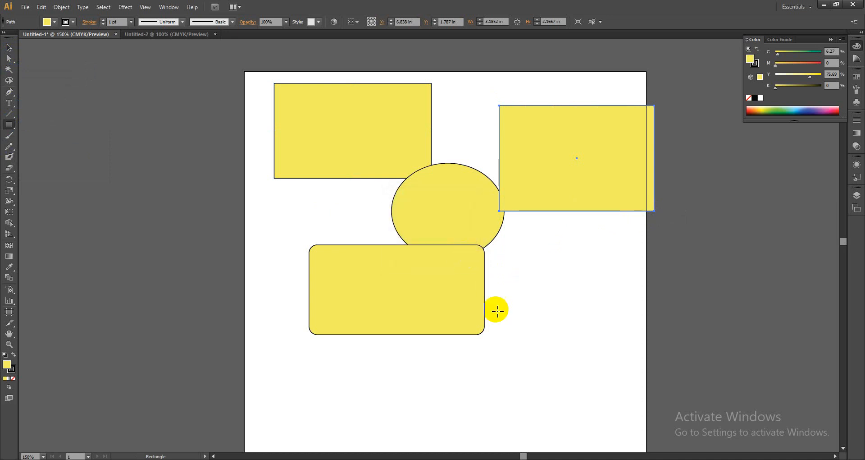
Step: Draw a large rectangle about 5.99 by 4.09 in covering the rounded rectangle, and cancel the exact-size dialog
mouse_move(286, 185)
mouse_down()
mouse_move(479, 332)
mouse_move(576, 384)
mouse_up()
click(614, 287)
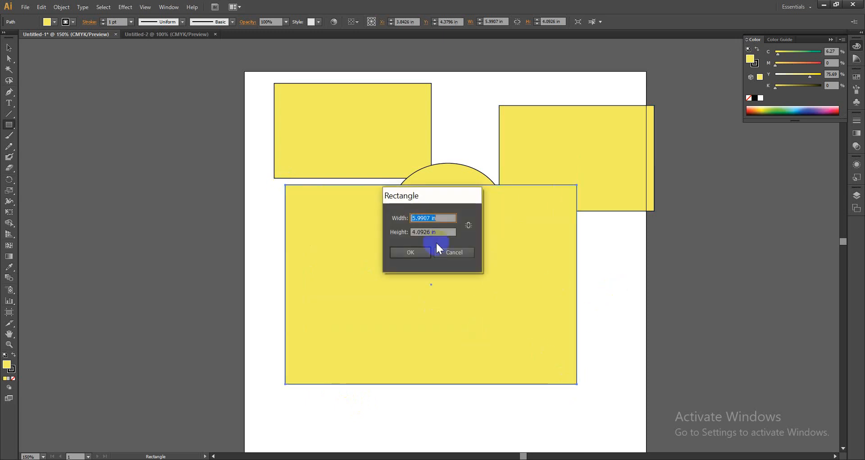
click(452, 254)
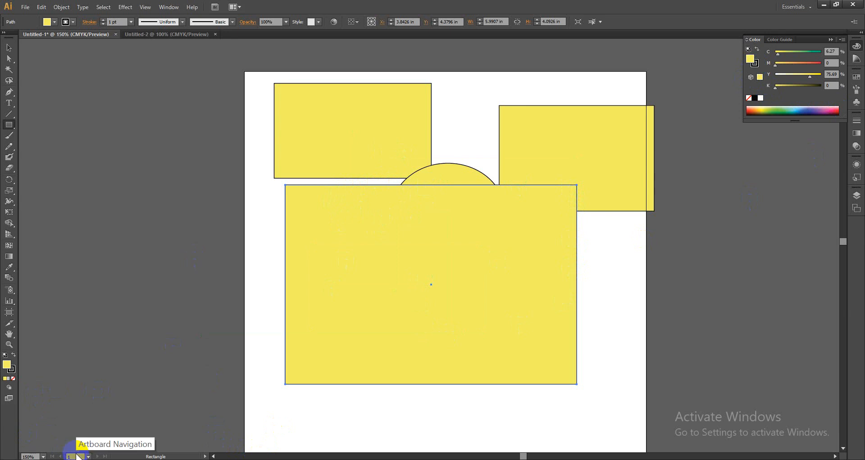
Step: Give the large rectangle an orange stroke with a weight of 6 pt and deselect it
click(12, 370)
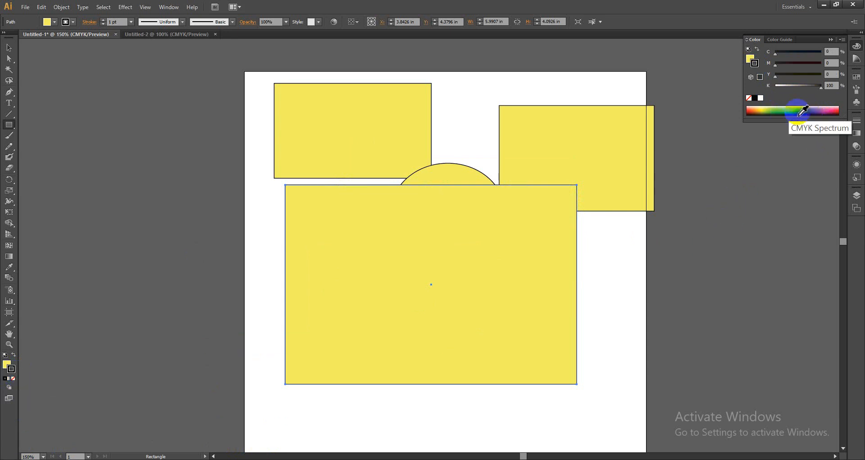
click(752, 110)
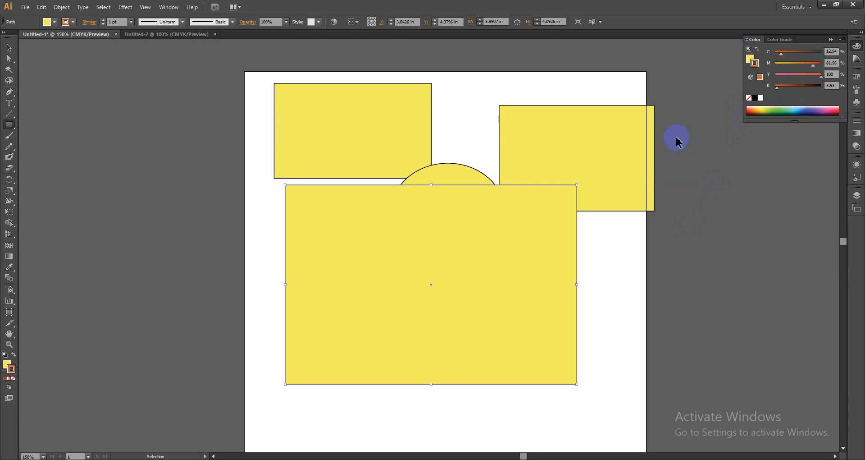
key(ctrl+F10)
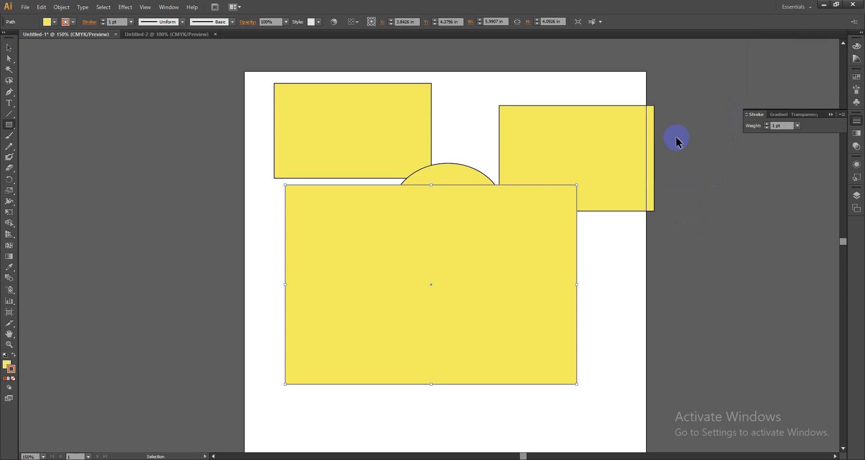
click(766, 123)
click(766, 123)
click(765, 123)
click(766, 123)
click(766, 123)
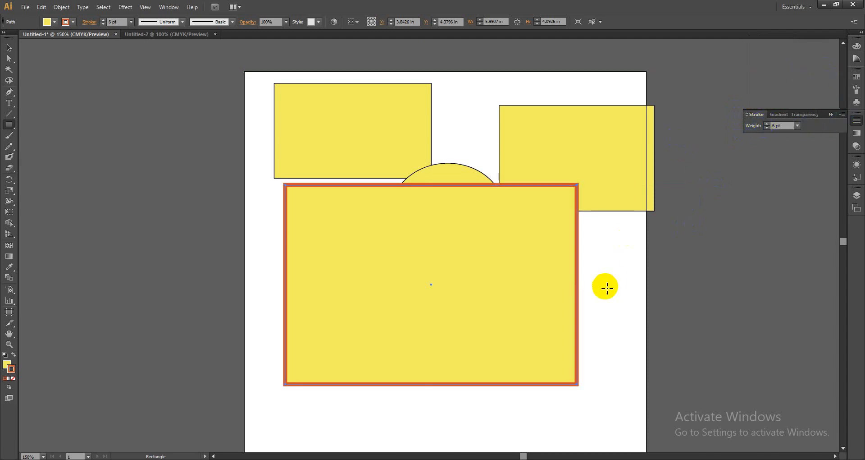
ctrl+click(665, 312)
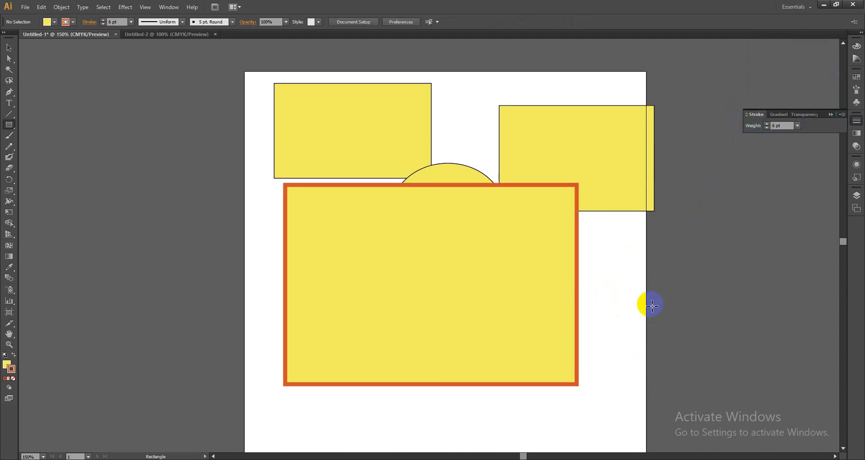
Step: Move the large rectangle to about X 3.26 in and Y 4.24 in, and make its fill the active colour
key(v)
drag(479, 275, 465, 325)
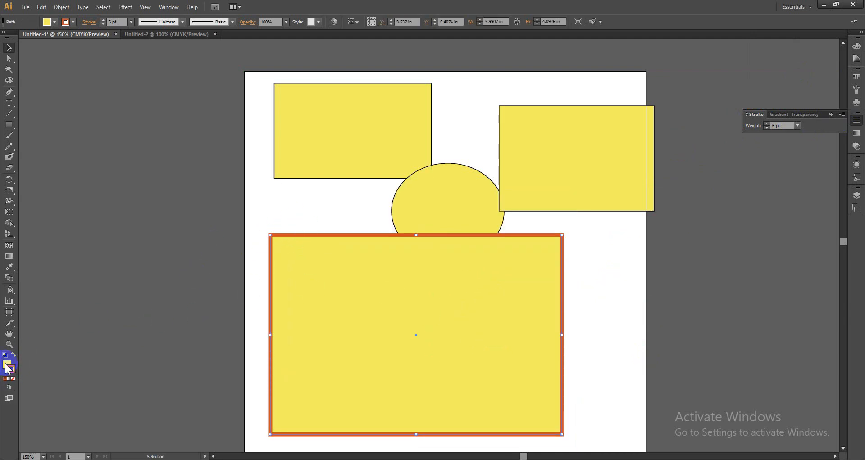
click(7, 365)
drag(372, 315, 359, 257)
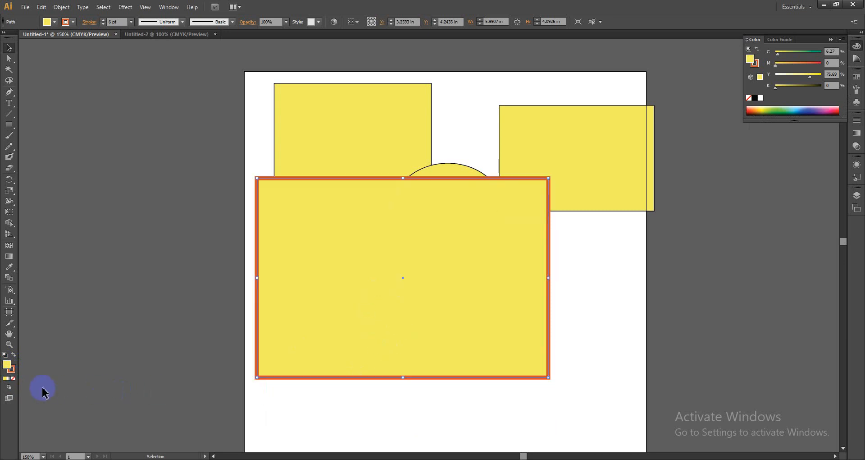
Step: Set both the fill and the stroke of the large rectangle to None, select it again by area and deselect it
click(14, 376)
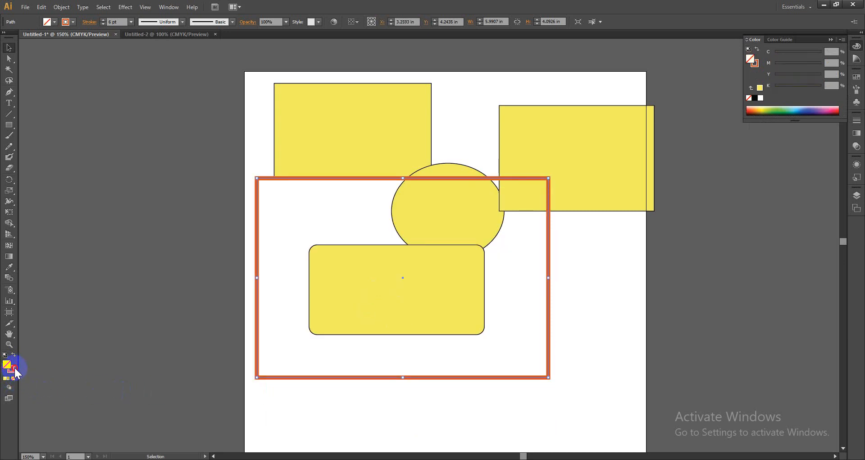
key(x)
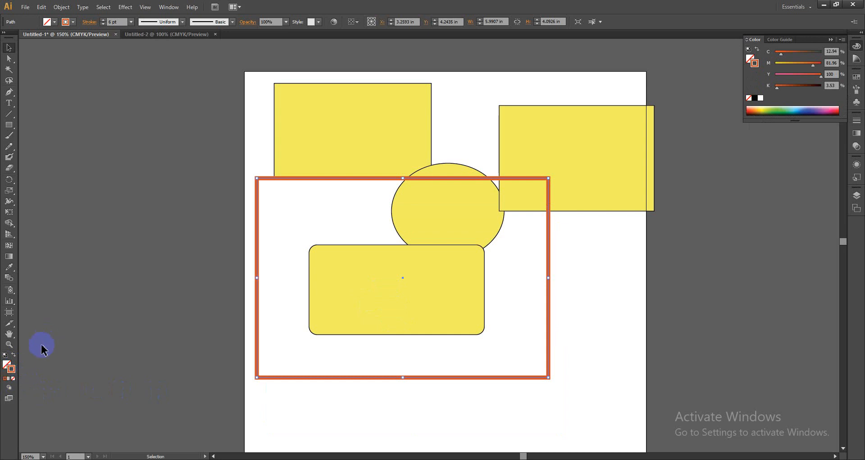
click(14, 378)
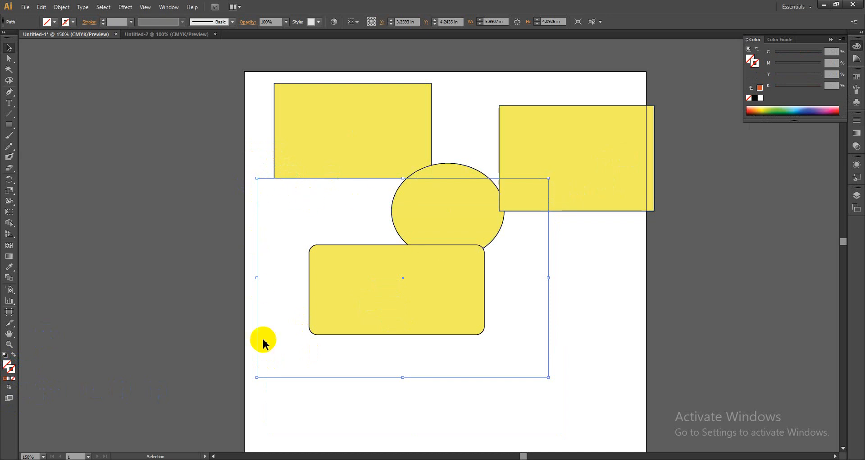
click(643, 321)
drag(702, 282, 507, 344)
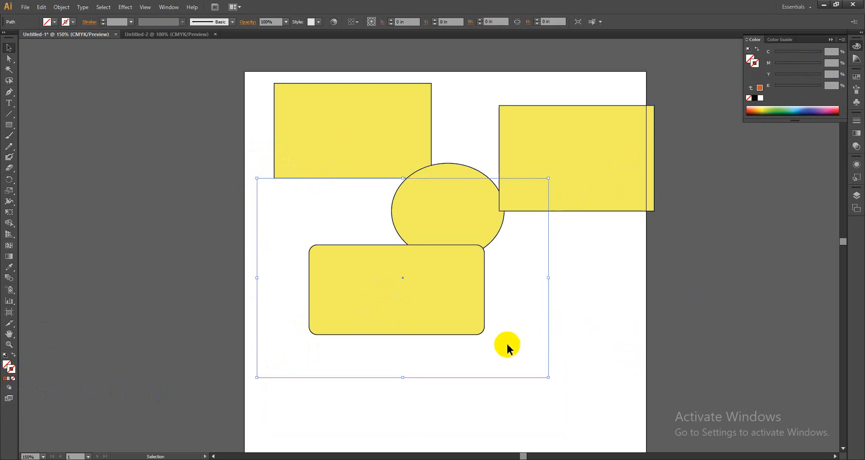
click(530, 340)
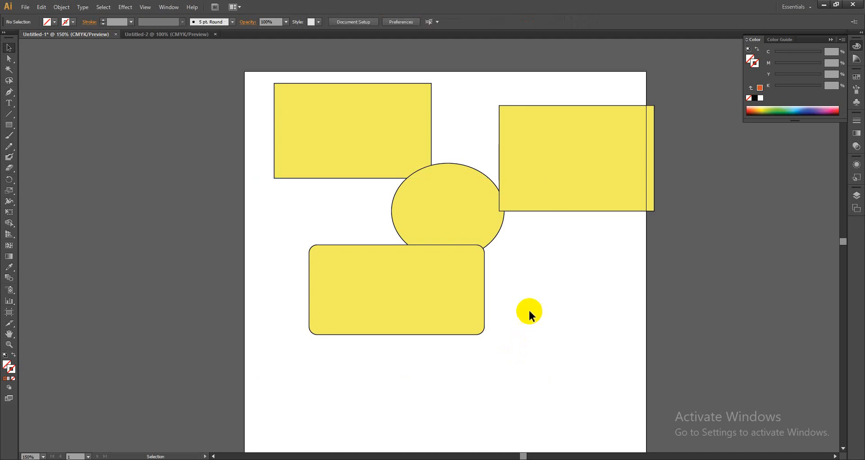
Step: Fill the ellipse with green and the rectangle at the artboard's right edge with dark blue from the colour spectrum
click(460, 200)
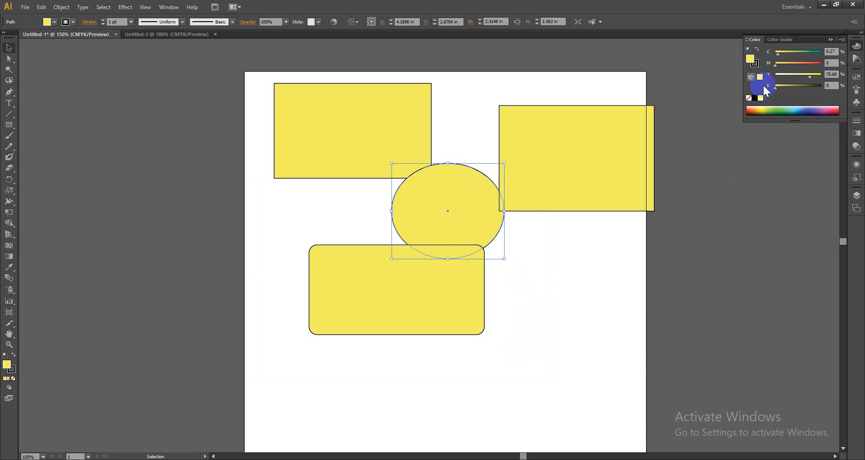
click(777, 110)
click(539, 184)
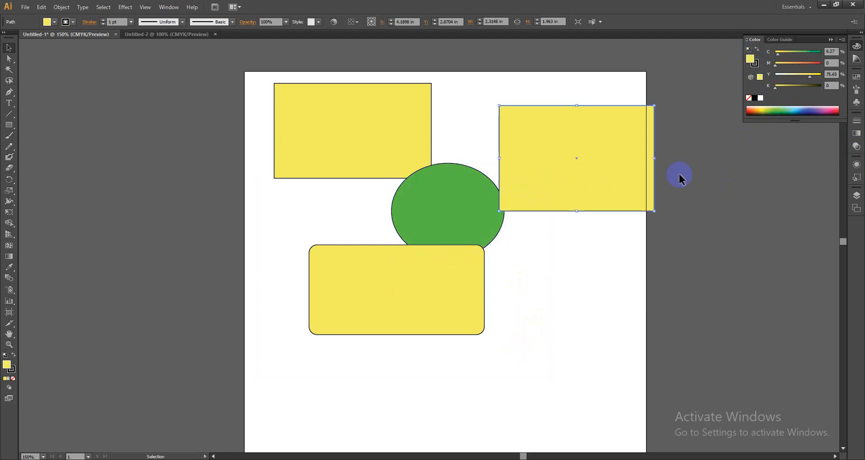
click(805, 114)
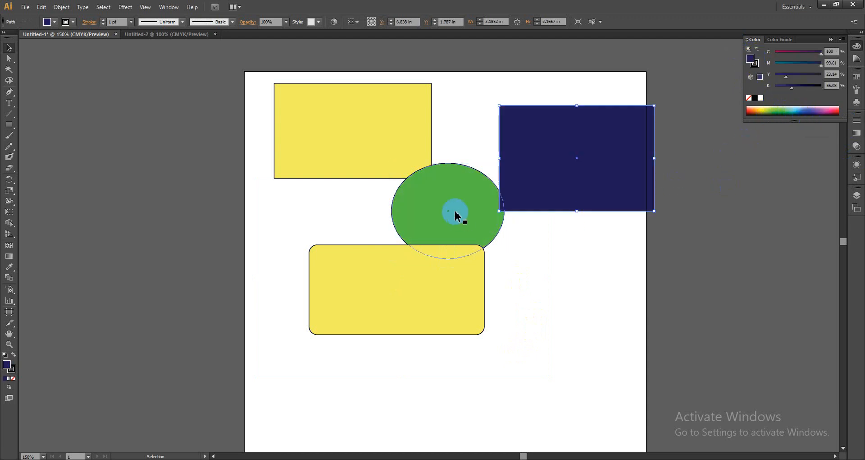
Step: Move the green ellipse, dark blue rectangle and rounded rectangle so they overlap, with the rounded one at about X 6.47 in, Y 2.49 in
drag(440, 193, 428, 165)
drag(552, 179, 493, 181)
drag(458, 298, 620, 201)
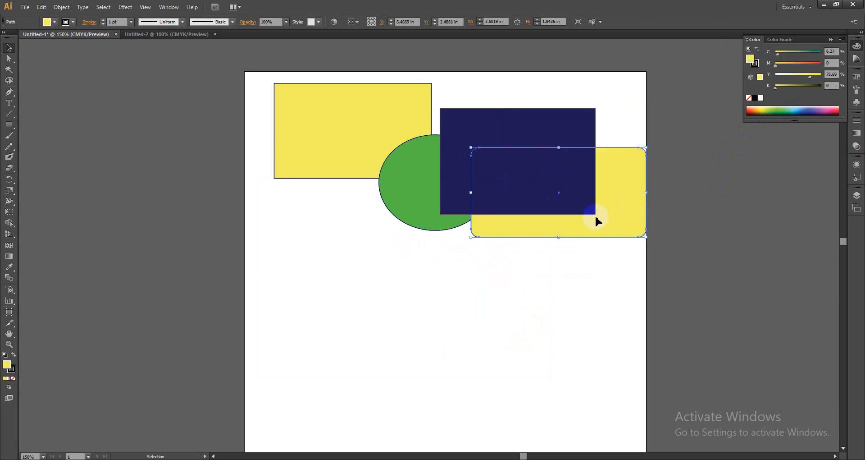
click(485, 299)
Step: Bring the square-cornered yellow rectangle in front of the green ellipse and move it to about X 3.47 in, Y 1.56 in
click(361, 135)
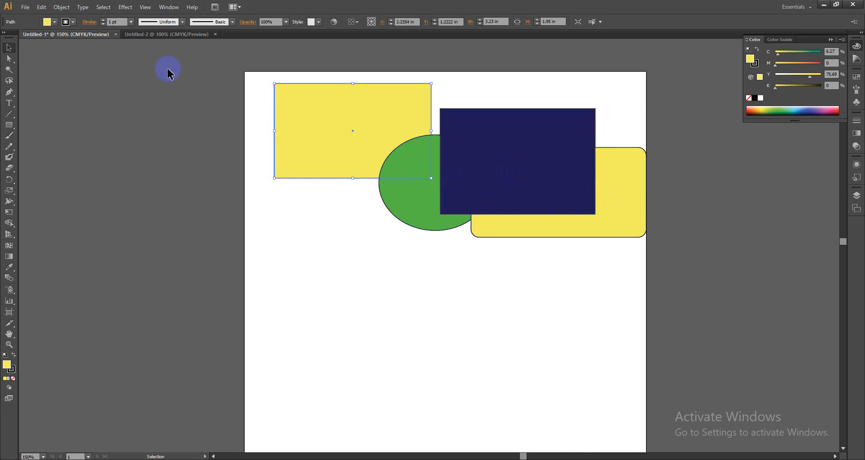
key(a)
key(ctrl+shift+bracketright)
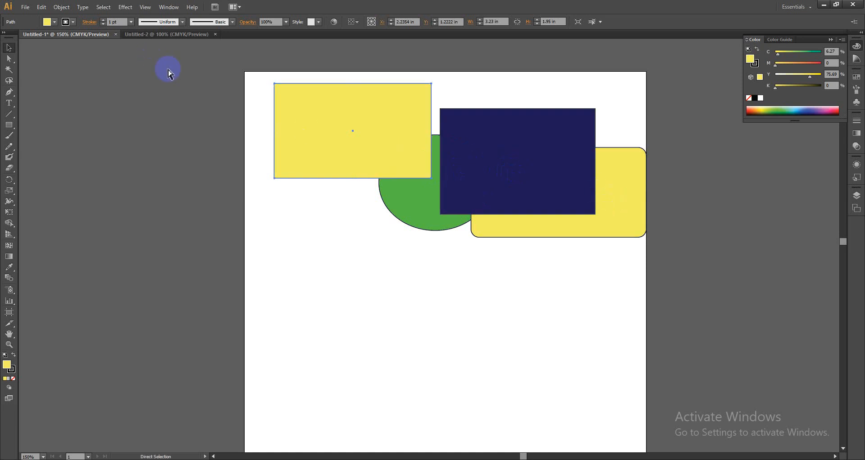
key(v)
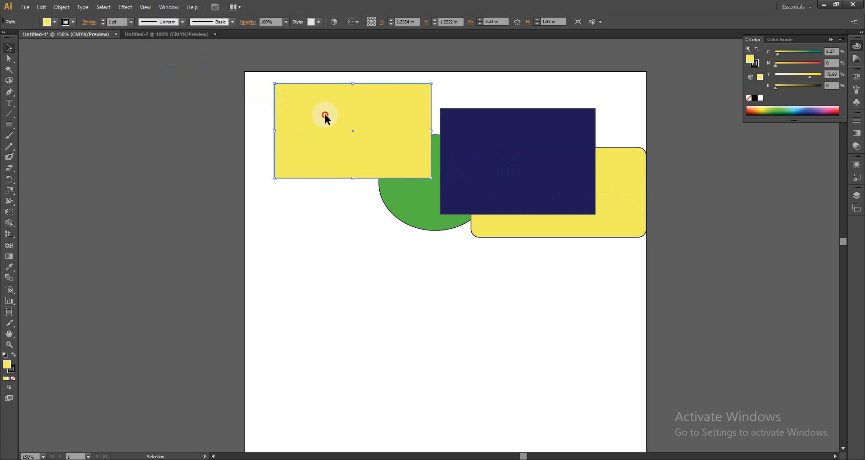
drag(332, 123, 392, 139)
Step: Bring the yellow rectangle in front of the dark blue one and send it back behind the green ellipse, twice
key(a)
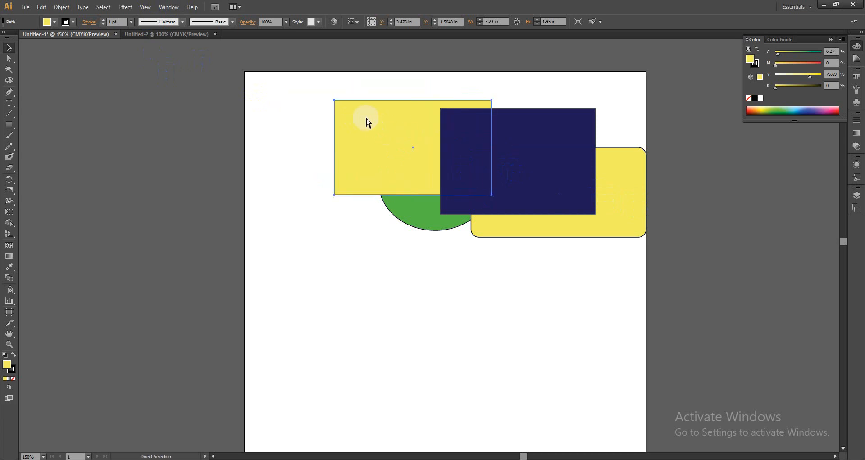
key(ctrl+bracketright)
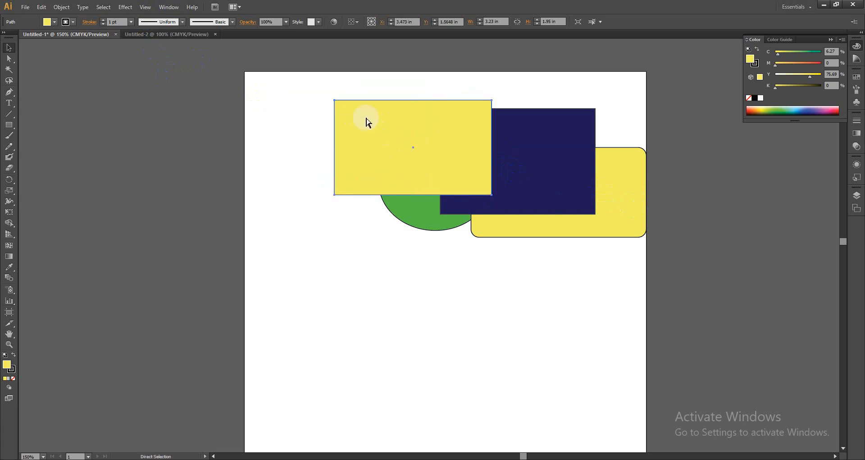
key(ctrl+shift+bracketleft)
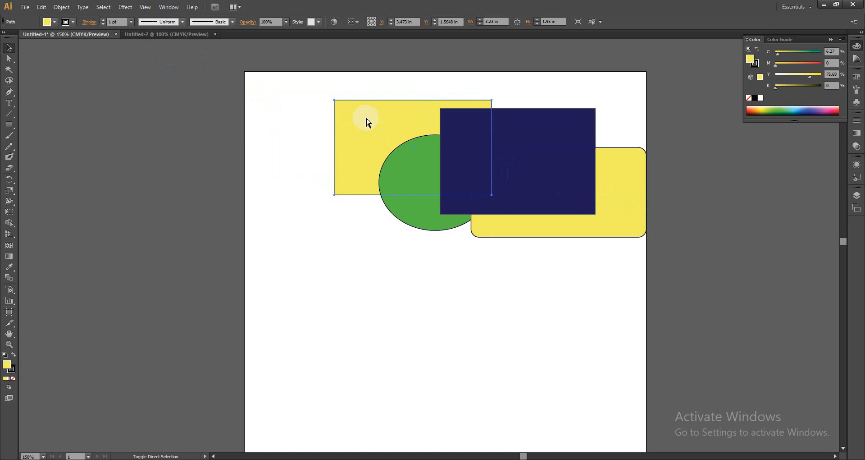
key(ctrl+bracketright)
key(ctrl+bracketright)
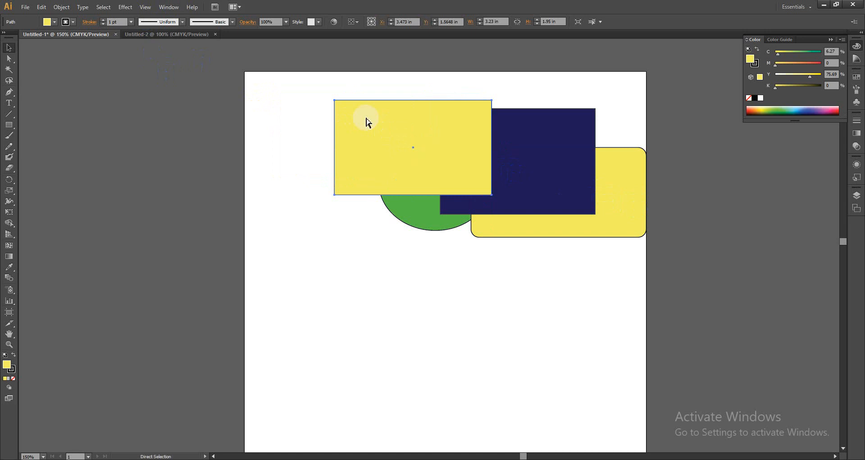
key(ctrl+bracketleft)
key(ctrl+bracketleft)
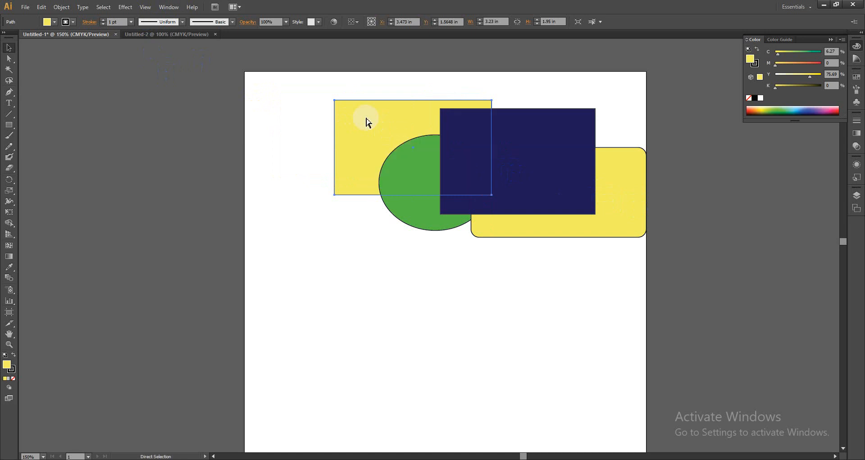
key(v)
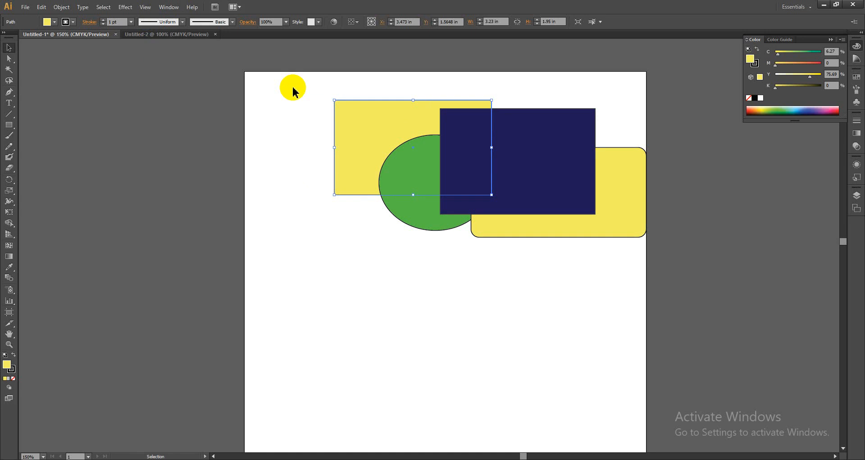
Step: Move the square-cornered yellow rectangle slightly toward the artboard's upper-left corner and fill it with dark green from the colour spectrum
click(374, 238)
drag(381, 142, 352, 134)
click(554, 185)
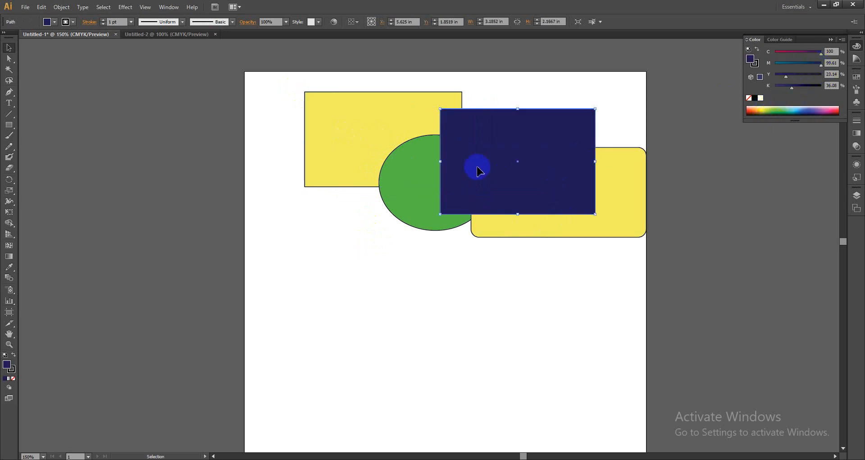
click(344, 130)
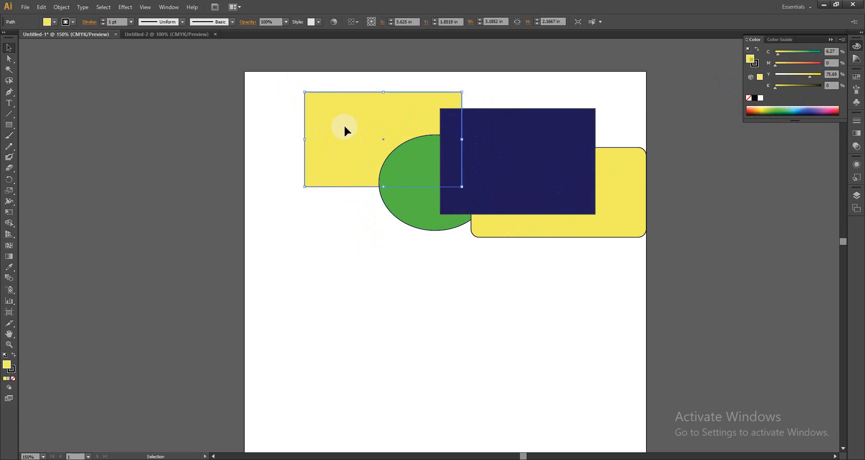
click(773, 113)
click(465, 276)
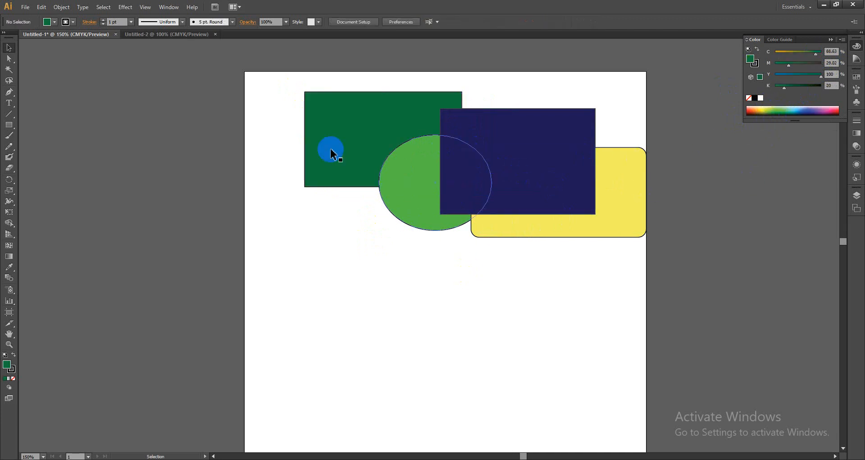
Step: Move all four overlapping shapes together leftward to about X 3.79 in, Y 1.92 in, and select them all again
drag(269, 96, 660, 264)
drag(537, 195, 481, 194)
click(448, 290)
drag(225, 86, 636, 317)
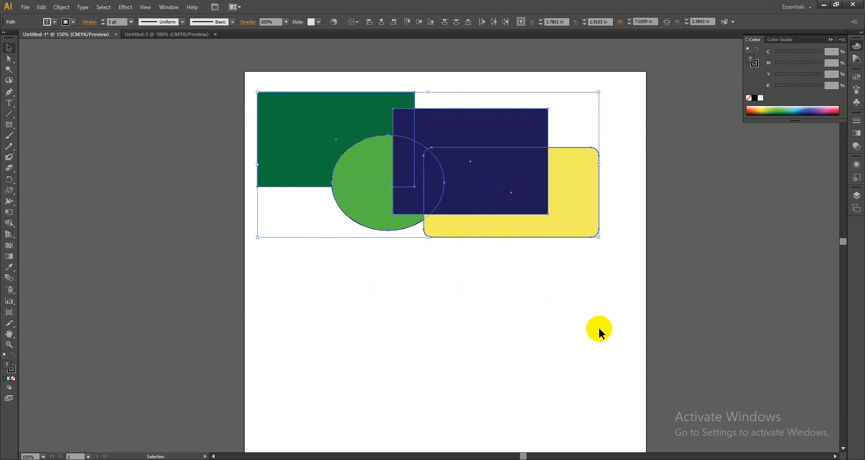
key(m)
click(518, 315)
click(453, 234)
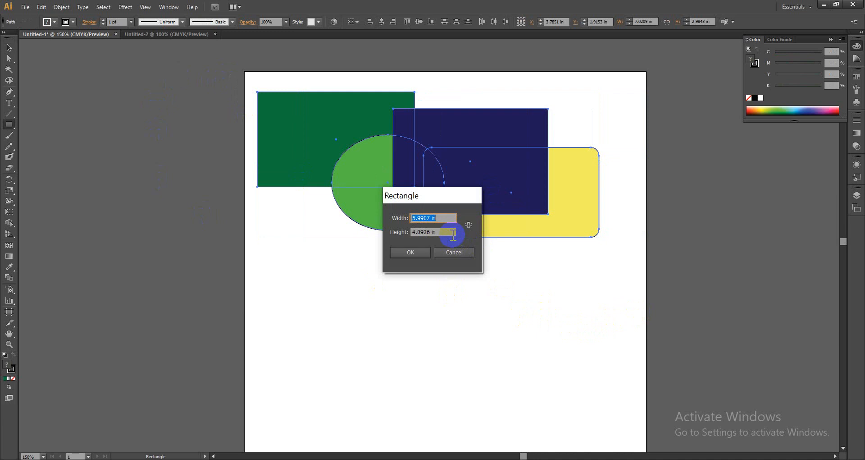
click(455, 252)
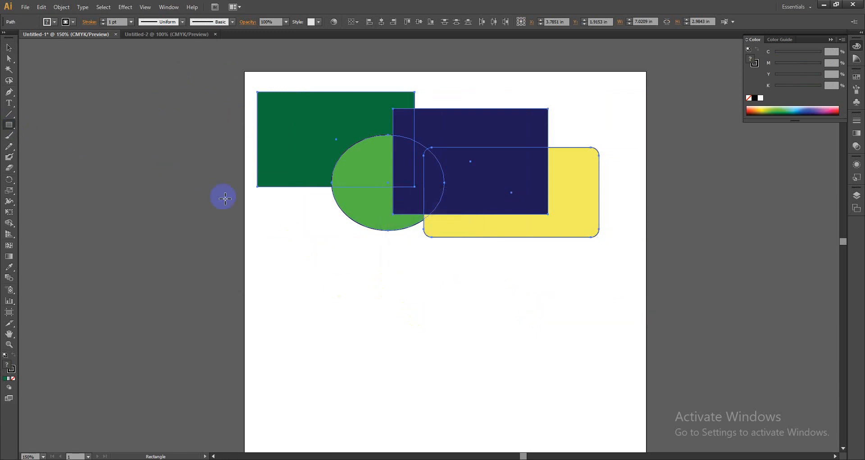
click(321, 272)
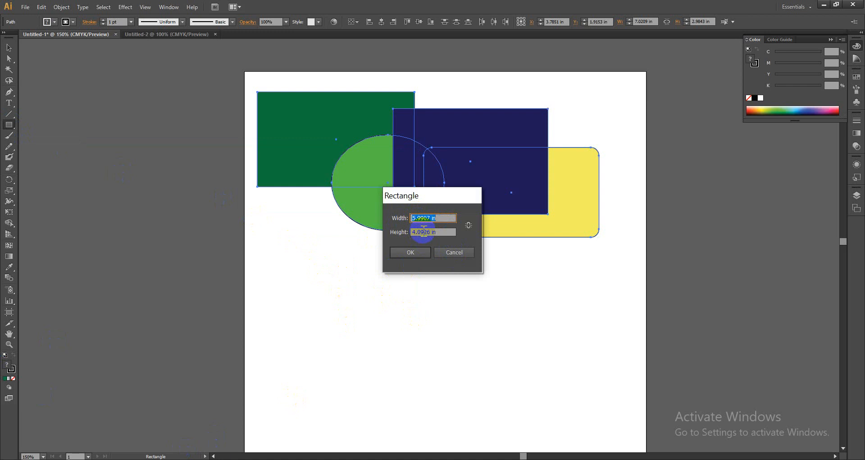
click(454, 252)
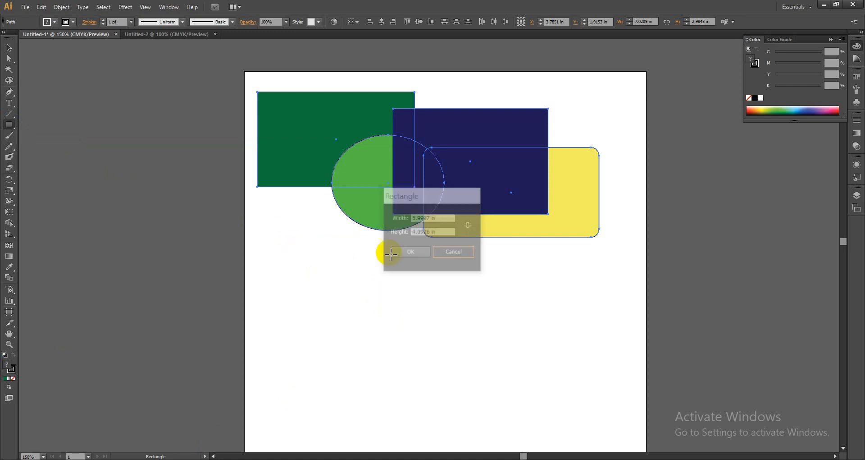
click(9, 48)
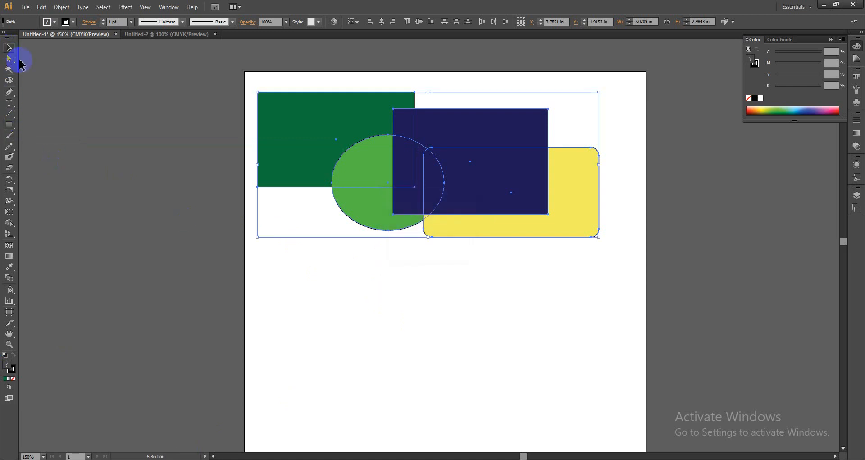
click(351, 311)
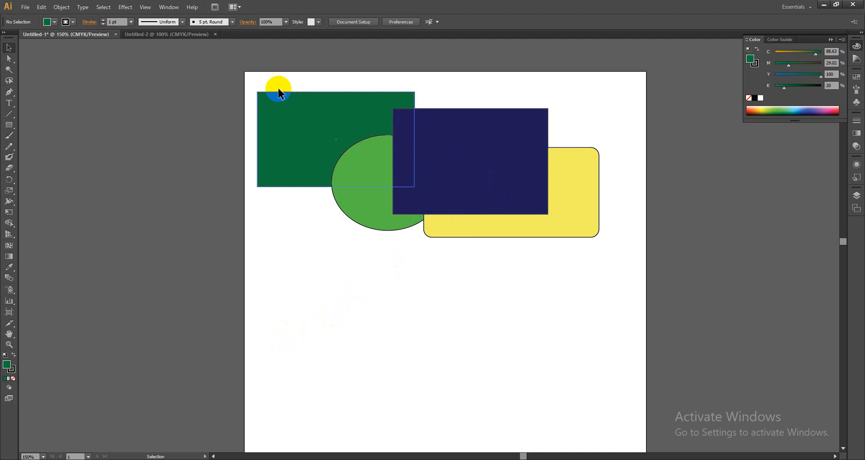
Step: Select all four overlapping shapes and move them together up and to the right, near the artboard's upper edge
drag(231, 75, 643, 269)
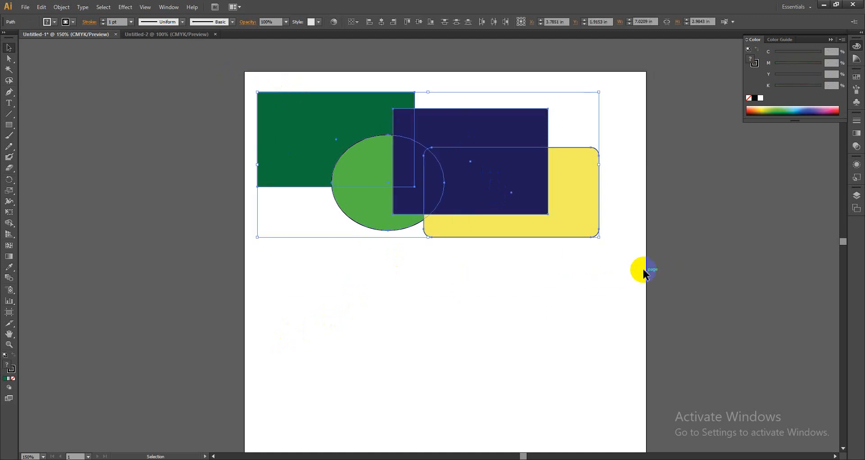
click(498, 207)
drag(493, 203, 529, 186)
click(521, 275)
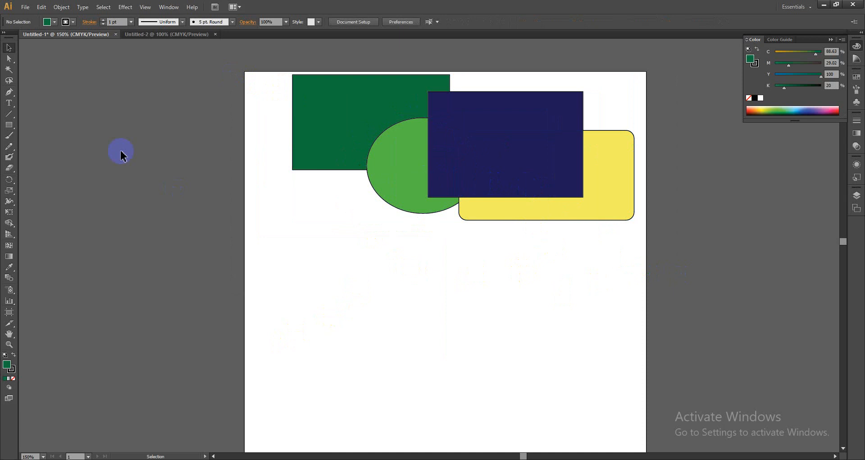
Step: Draw a rounded rectangle about 3.53 by 1.76 in below the existing shapes and an ellipse overlapping the artboard's right edge
drag(15, 126, 51, 136)
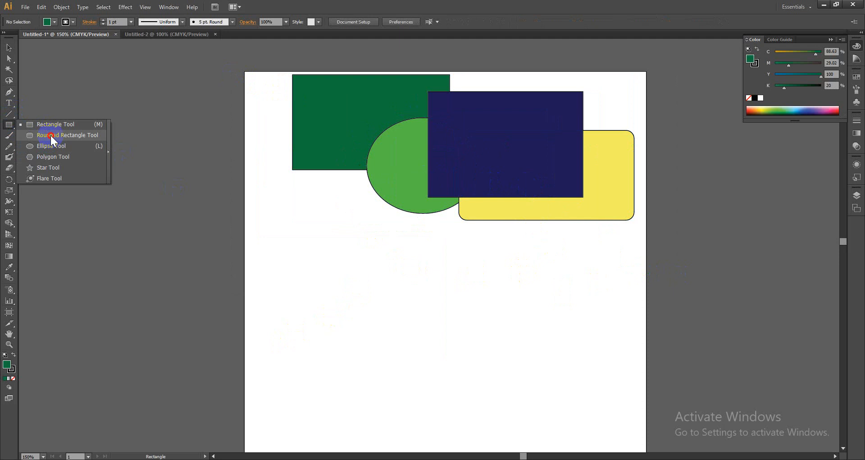
drag(51, 136, 51, 135)
drag(323, 262, 495, 348)
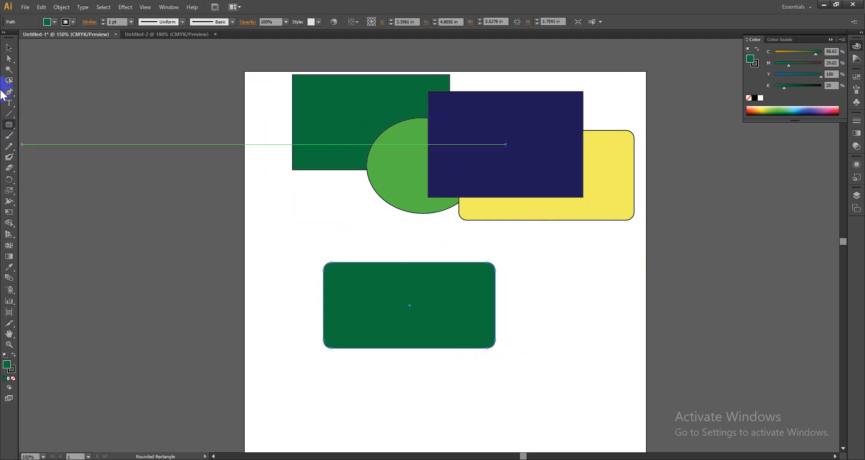
drag(13, 129, 35, 144)
drag(553, 266, 700, 392)
Step: Draw a hexagon about 5.29 by 5.36 in across the artboard's left edge and a five-pointed star across its right edge
drag(16, 128, 36, 157)
drag(167, 168, 257, 253)
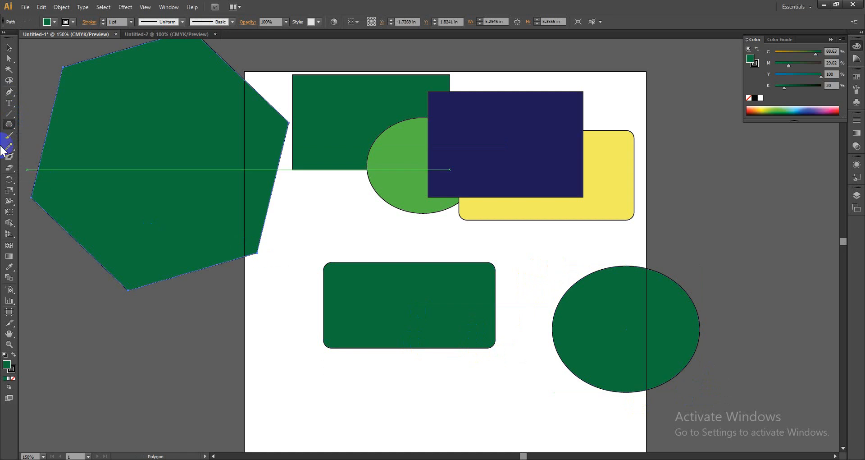
click(10, 125)
drag(11, 129, 35, 170)
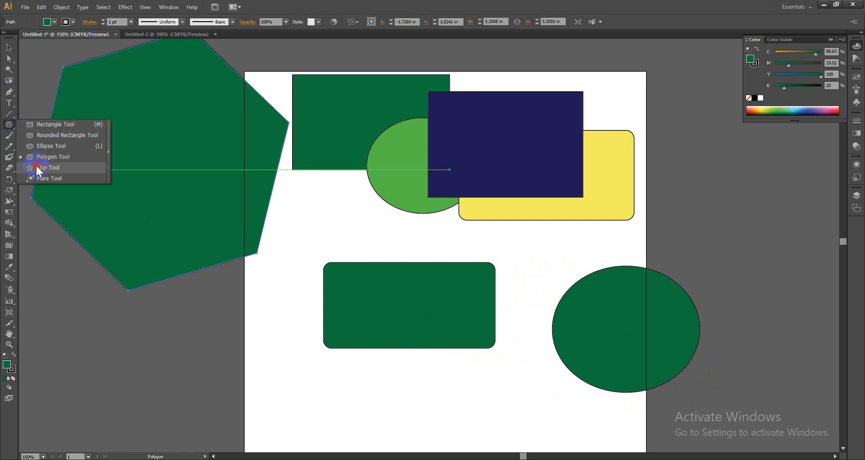
drag(673, 160, 722, 234)
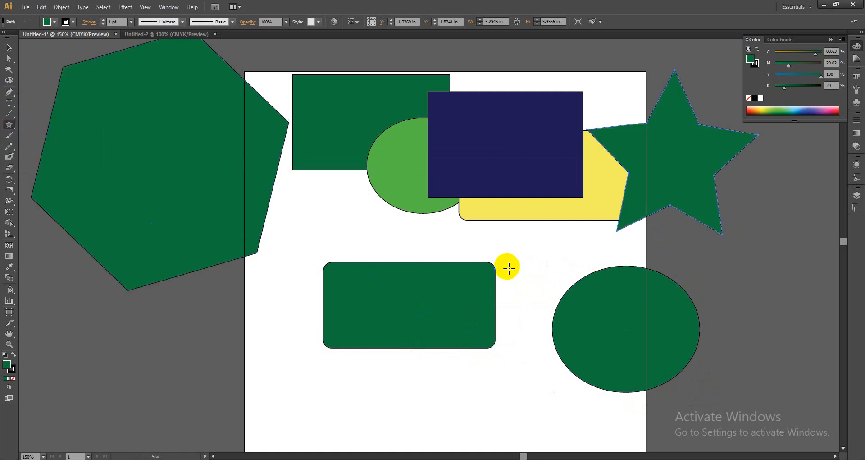
Step: Draw a second star about 3.22 by 3.39 in below the hexagon and a flare about 6.17 in wide over the rounded rectangle's corner
drag(12, 128, 40, 169)
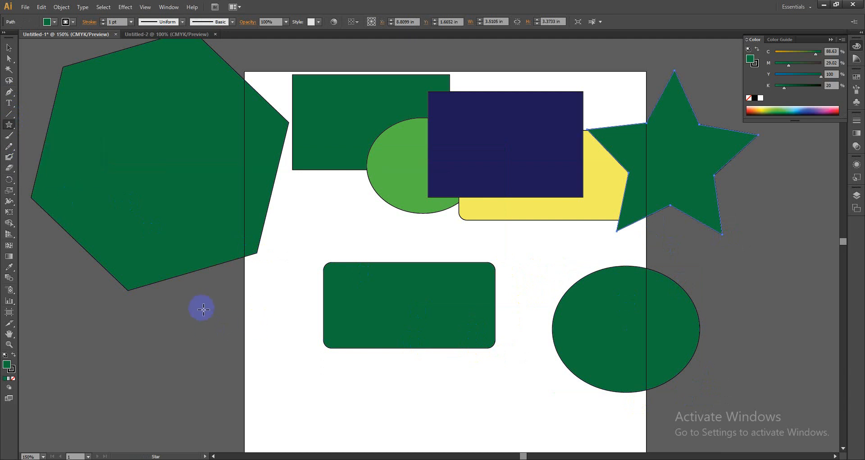
drag(201, 305, 272, 355)
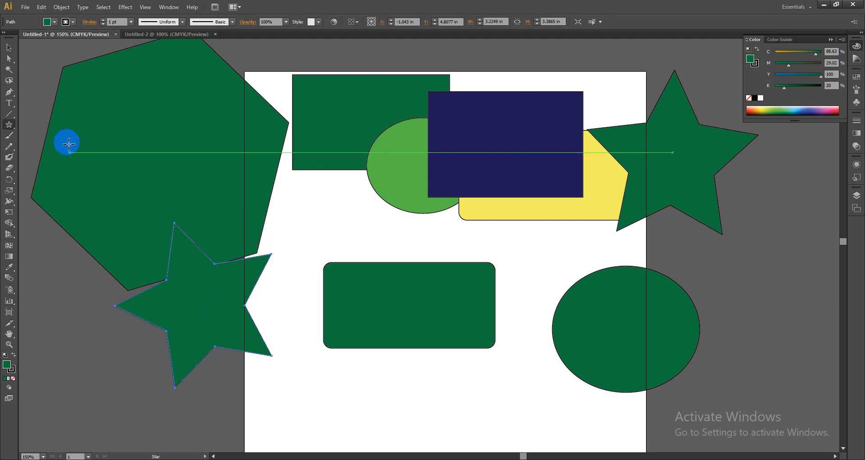
drag(7, 123, 63, 177)
drag(323, 265, 346, 290)
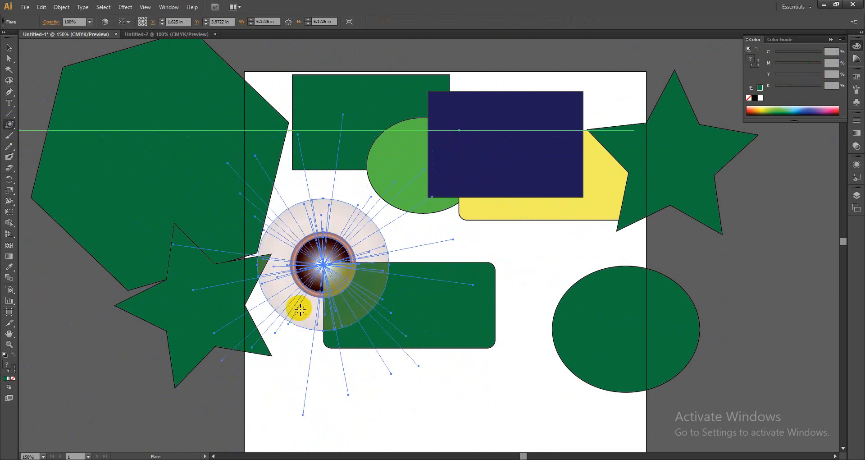
Step: Undo the newly drawn shapes and the earlier edits back to the single yellow rectangle with the "dsaDADsadasd" text
key(ctrl+z)
key(ctrl+z)
key(ctrl+z)
key(ctrl+z)
key(ctrl+z)
key(ctrl+z)
key(ctrl+z)
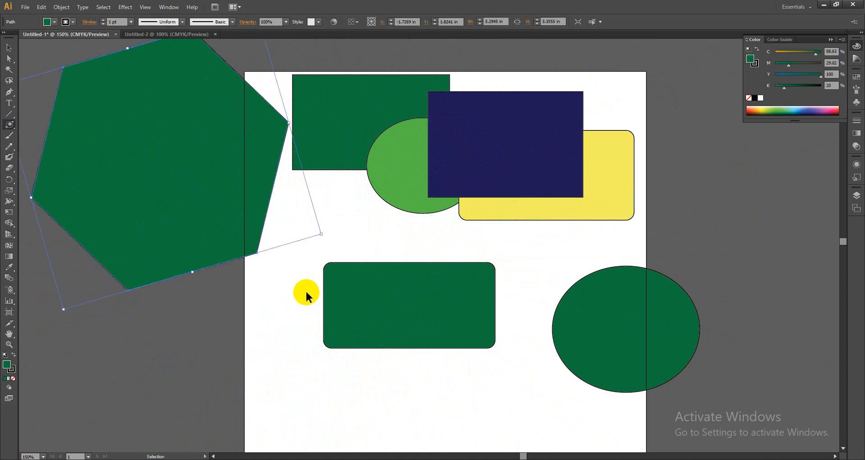
key(ctrl+z)
key(ctrl+z)
key(ctrl+z)
key(ctrl+z)
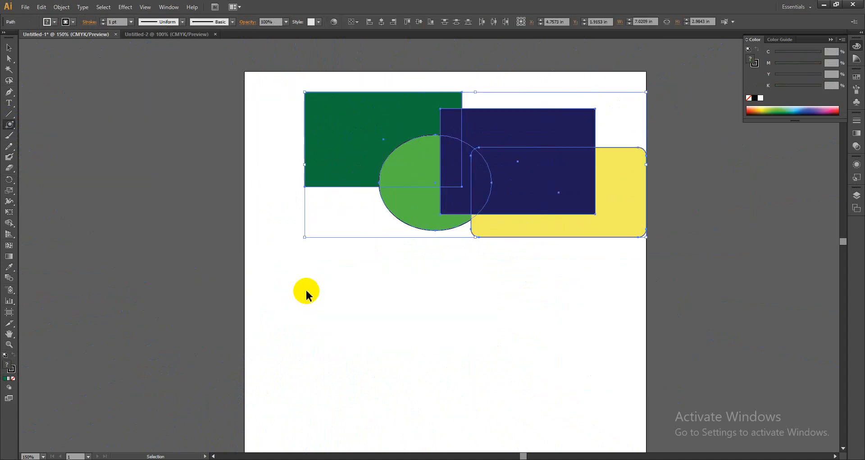
key(ctrl+z)
key(ctrl+z)
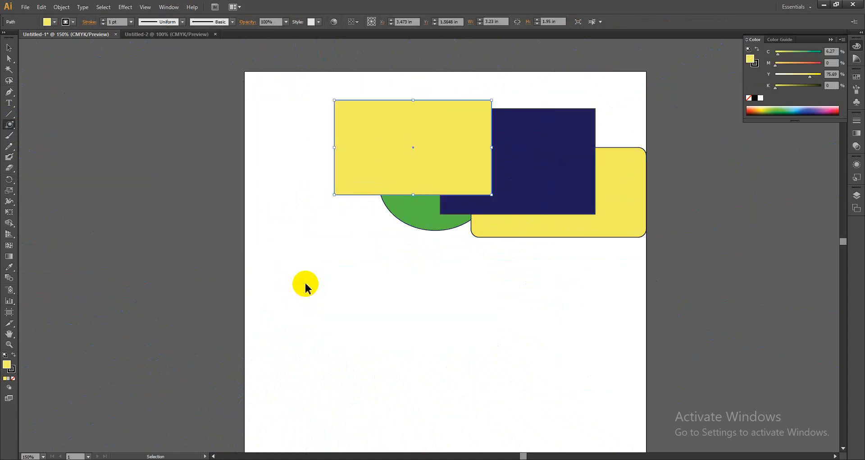
key(ctrl+z)
key(ctrl+z)
key(ctrl+z)
key(ctrl+z)
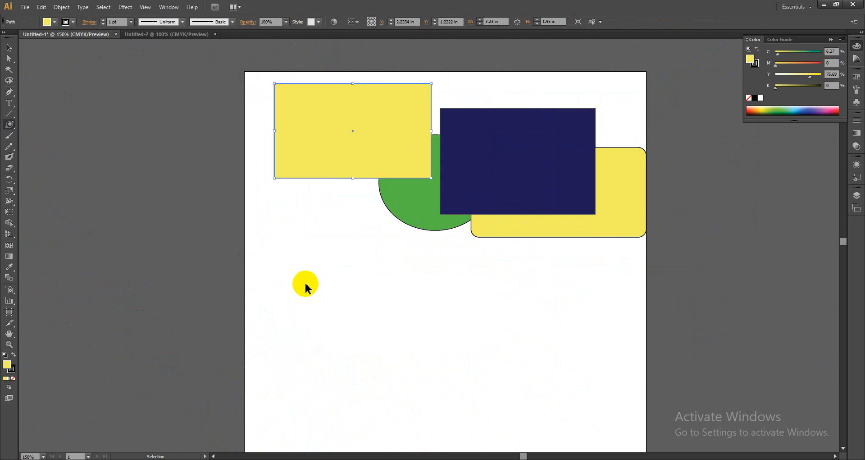
key(ctrl+z)
key(ctrl+z)
key(ctrl+z)
key(ctrl+z)
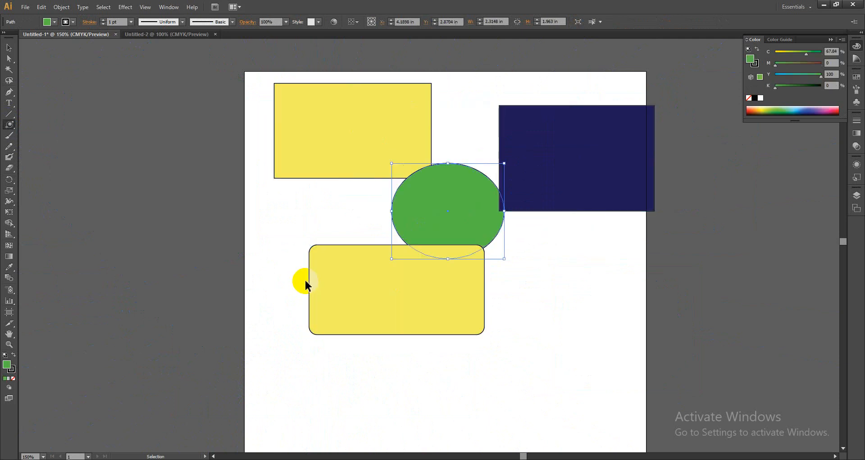
key(ctrl+z)
key(ctrl+z)
key(ctrl+z)
key(ctrl+z)
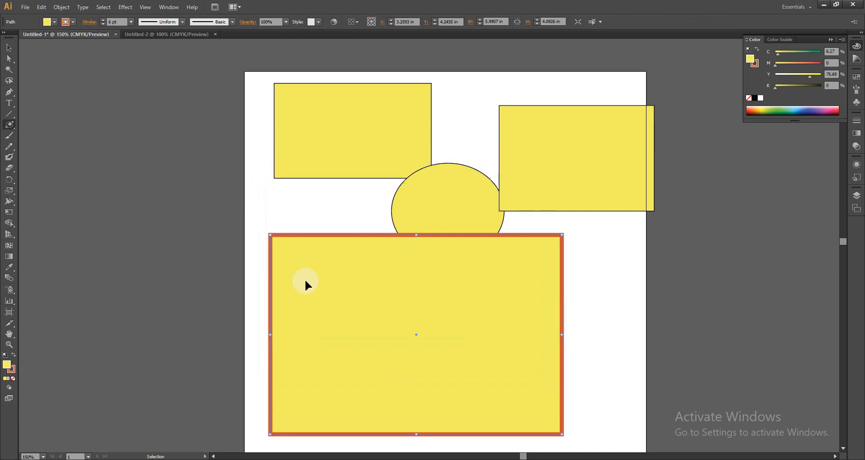
key(ctrl+z)
key(ctrl+z)
key(ctrl+z)
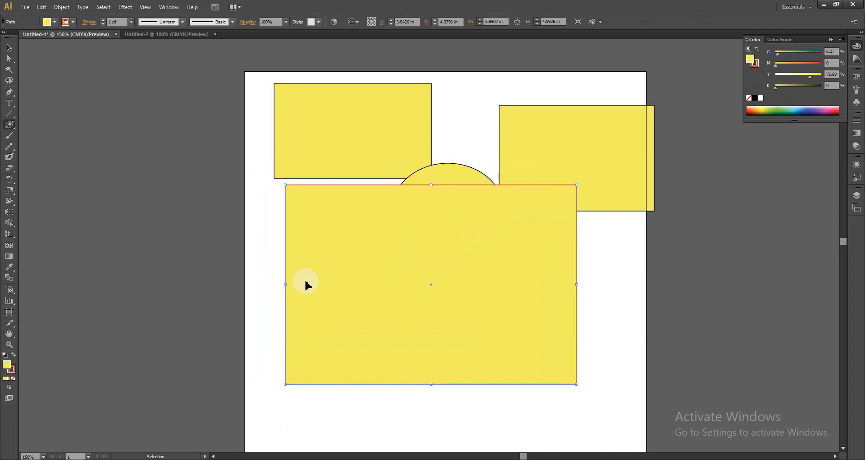
key(ctrl+z)
key(ctrl+z)
key(ctrl+z)
key(ctrl+z)
key(ctrl+z)
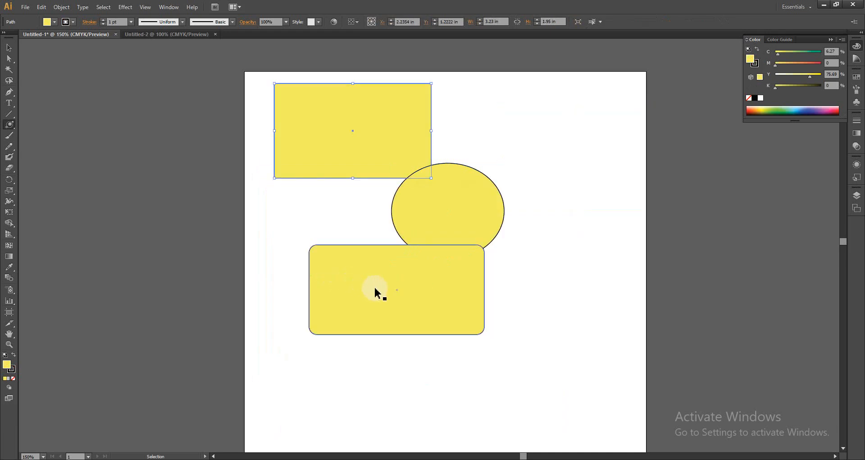
key(ctrl+z)
key(ctrl+z)
key(ctrl+z)
key(ctrl+z)
key(ctrl+z)
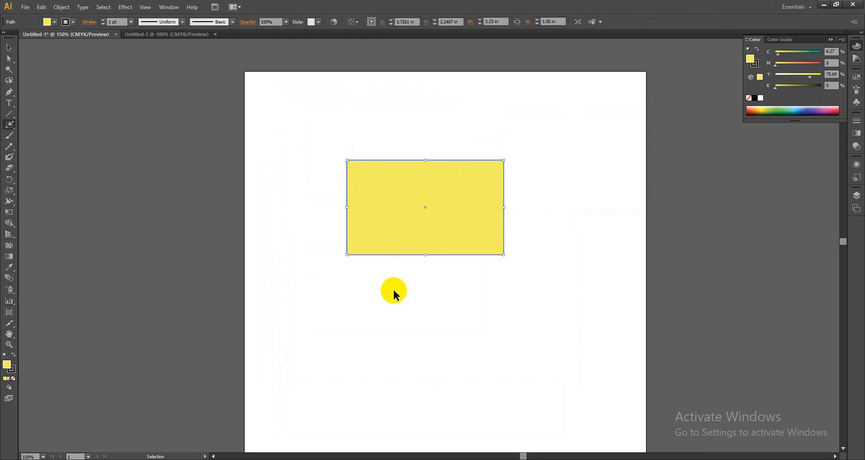
key(ctrl+z)
key(ctrl+z)
key(ctrl+z)
key(ctrl+z)
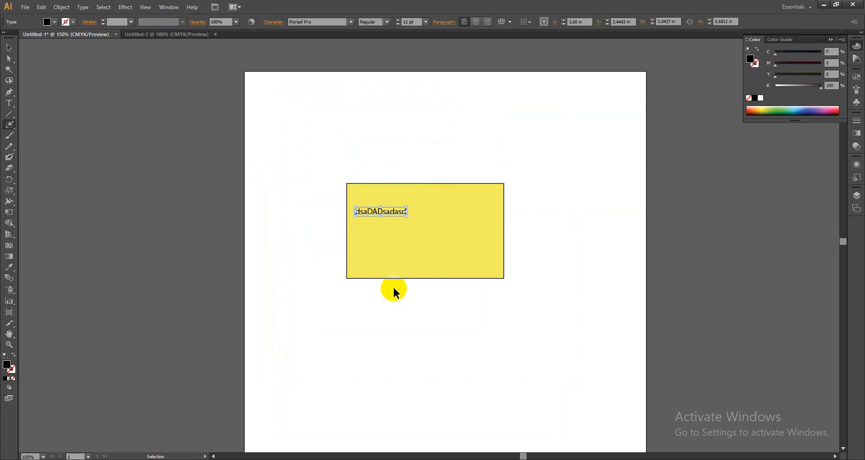
Step: Delete the yellow rectangle together with the "dsaDADsadasd" text below it
click(311, 233)
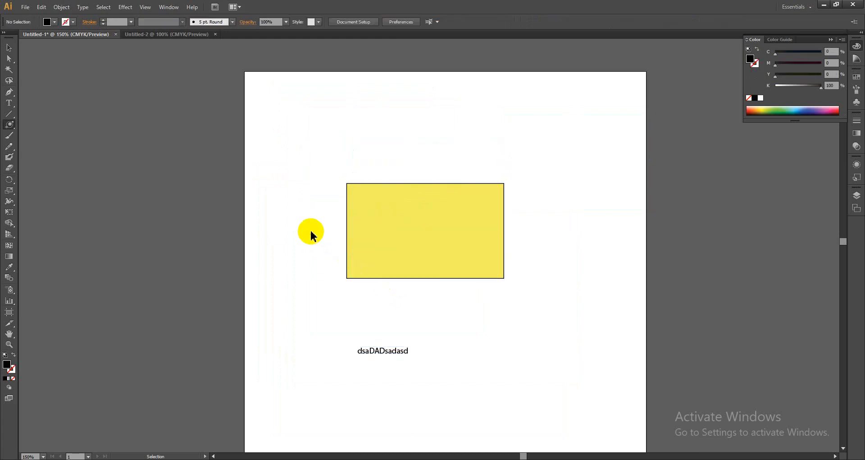
drag(309, 164, 537, 359)
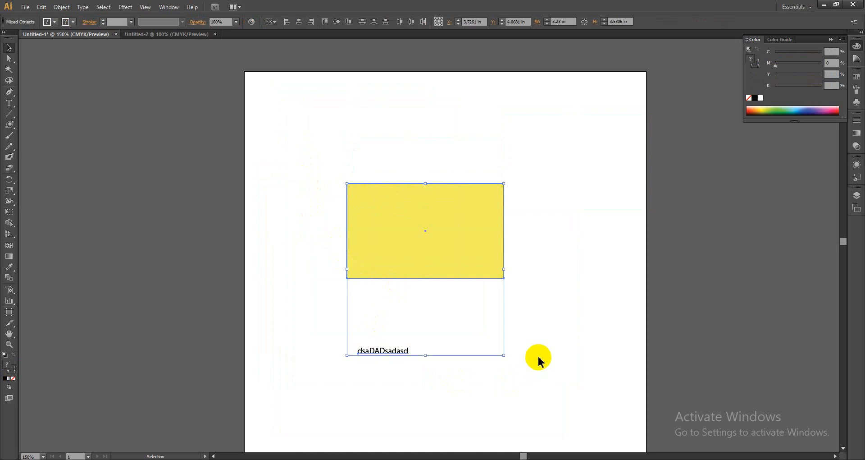
key(Delete)
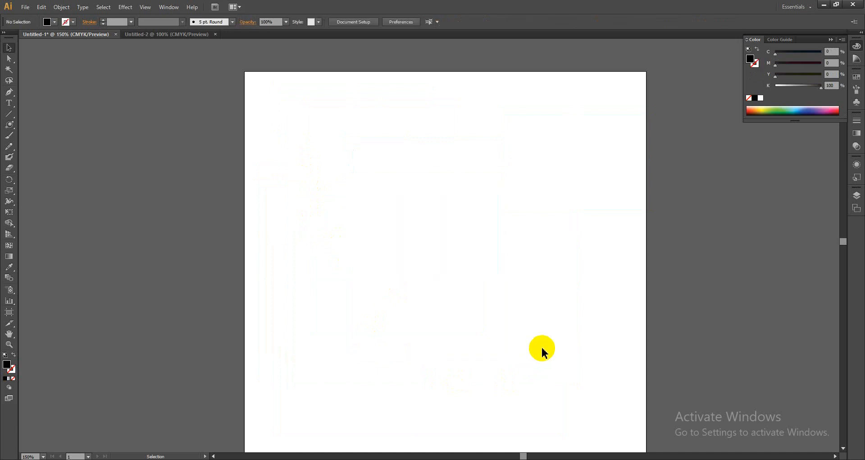
click(26, 8)
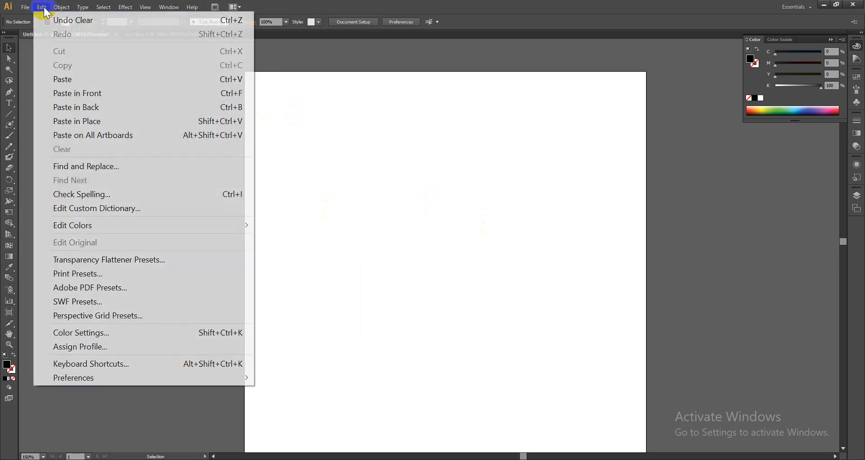
mouse_move(83, 14)
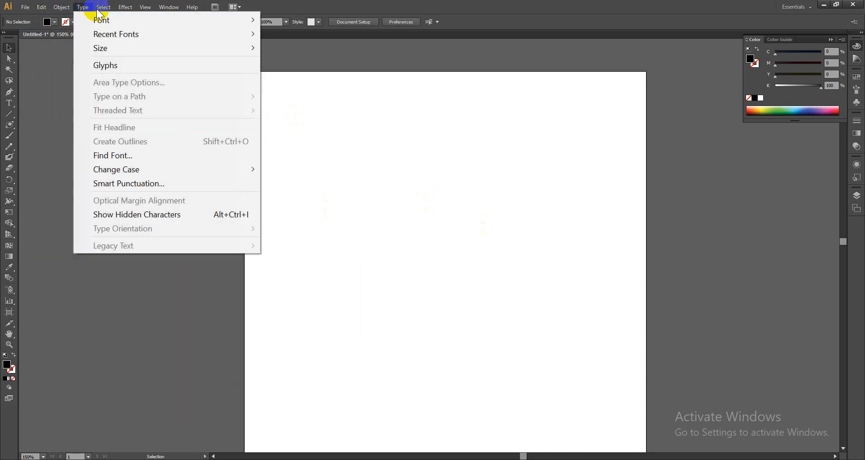
mouse_move(146, 8)
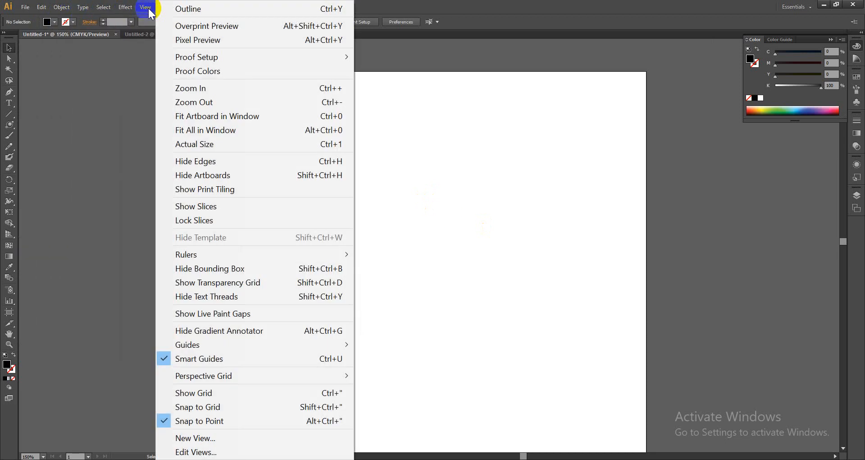
click(437, 8)
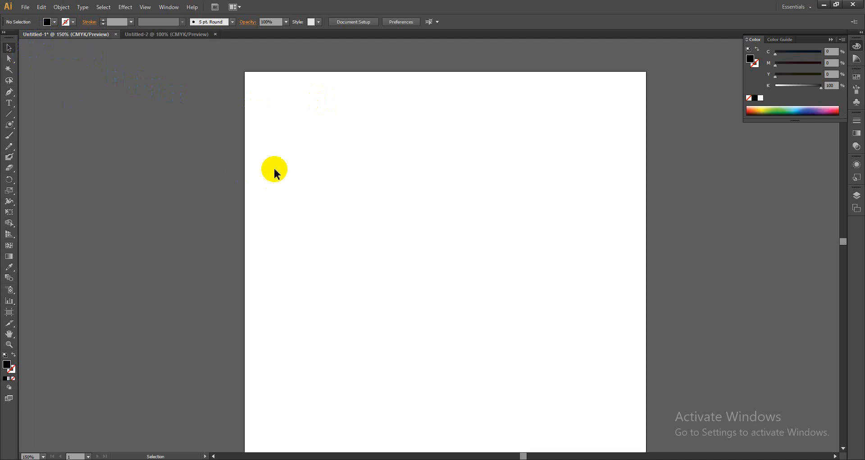
Step: Fit the whole artboard in the window and return to the Selection tool
key(a)
key(ctrl+0)
key(v)
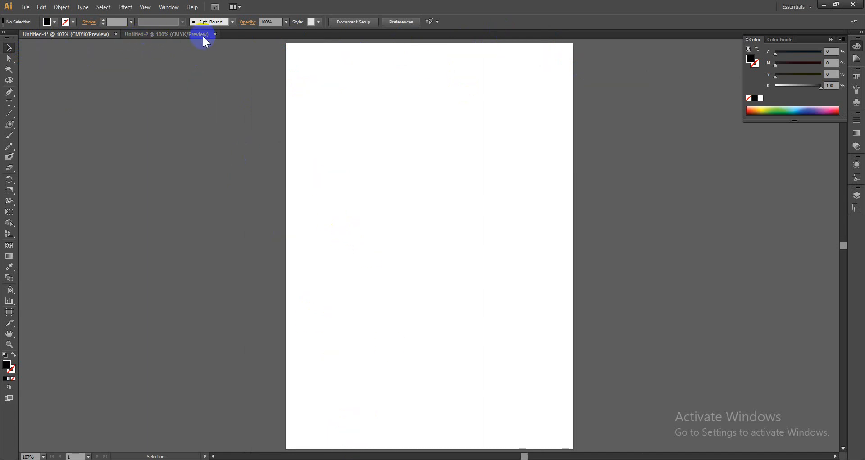
click(166, 9)
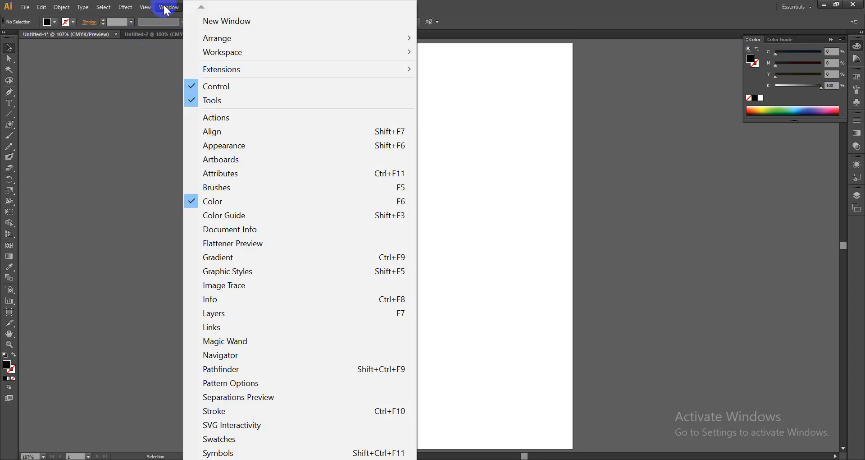
mouse_move(218, 459)
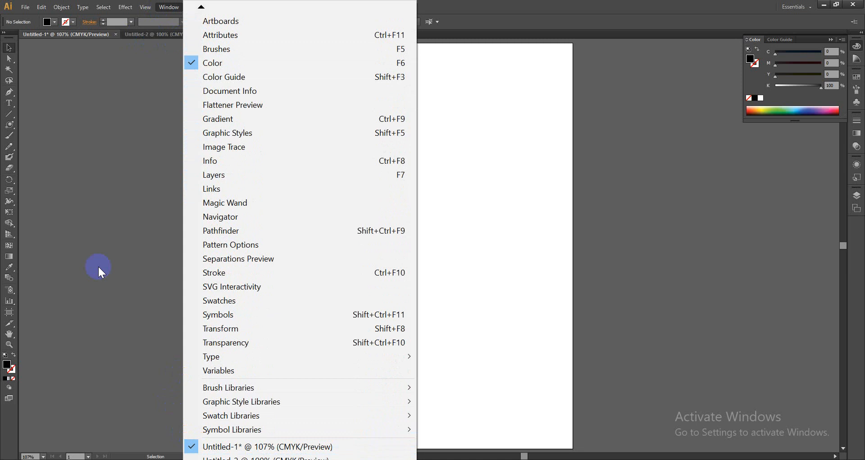
click(66, 173)
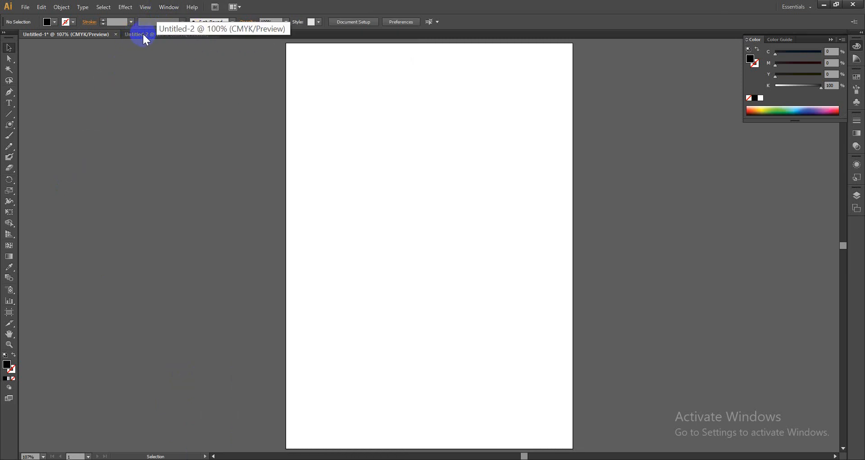
Step: View the two open documents in turn, Untitled-1 and Untitled-2, and finish on Untitled-2
click(169, 36)
click(104, 35)
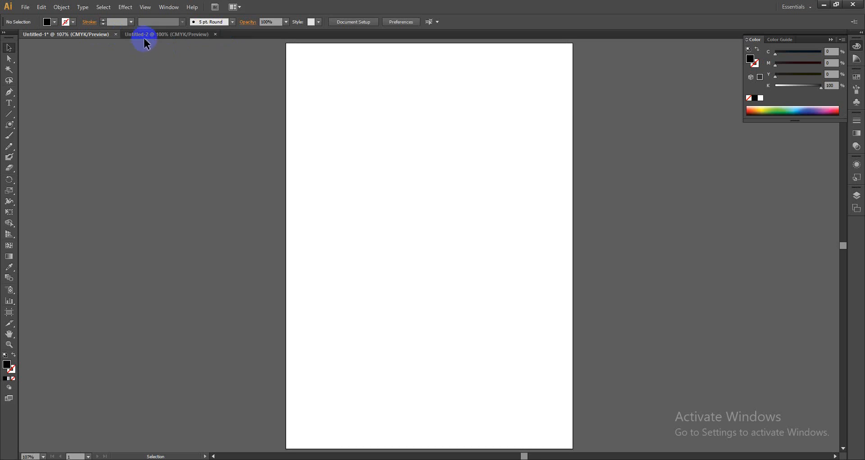
click(145, 35)
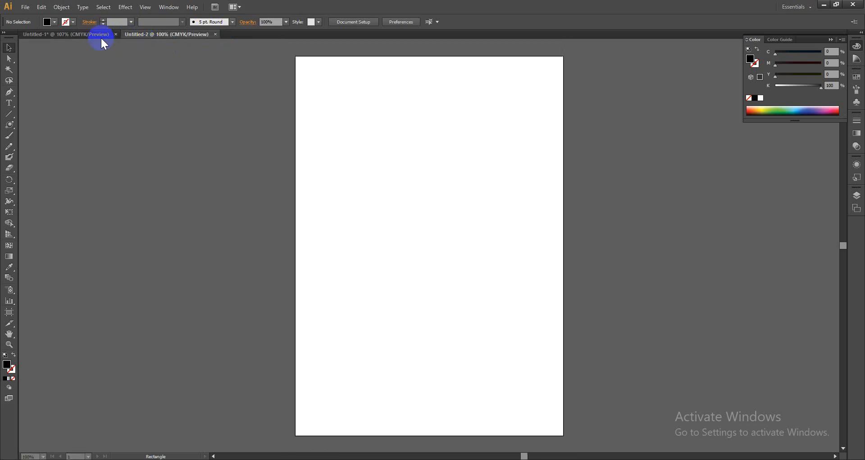
click(78, 33)
click(159, 36)
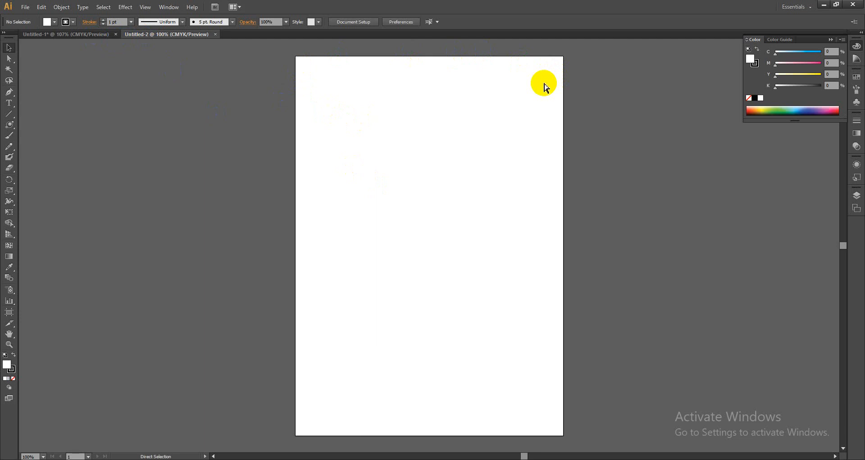
Step: Open the settings for a new document and examine its width and height values
key(ctrl+n)
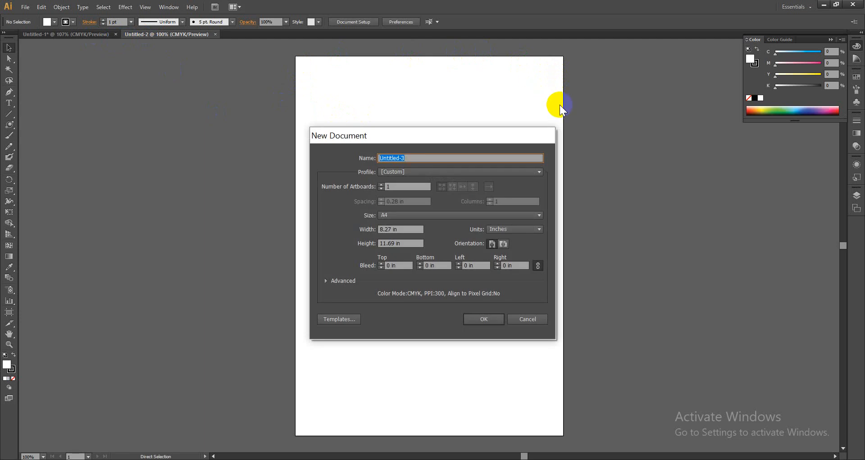
click(413, 243)
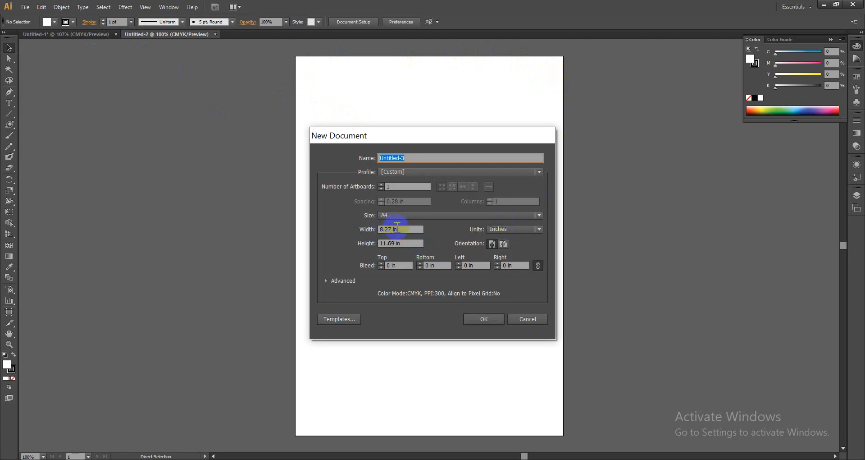
click(401, 228)
key(Tab)
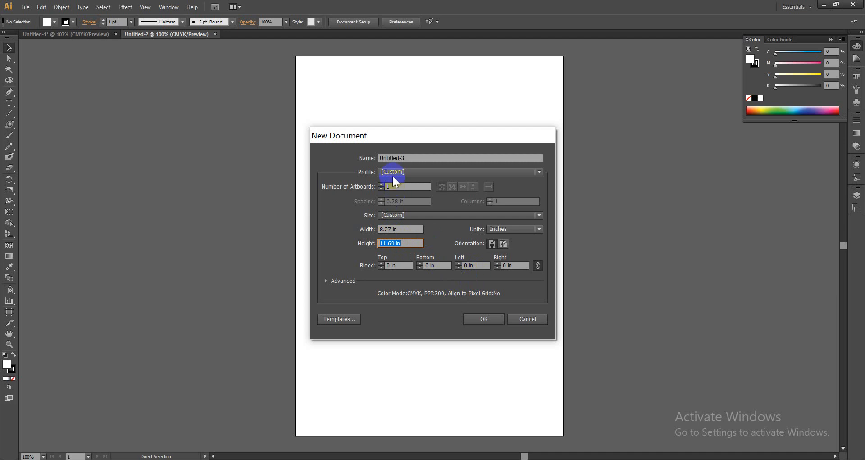
click(524, 319)
click(405, 242)
drag(400, 229, 355, 229)
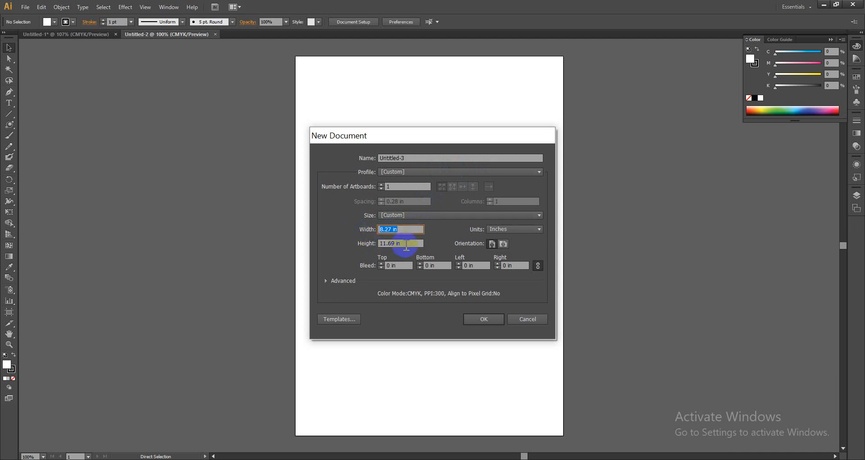
drag(406, 243, 373, 239)
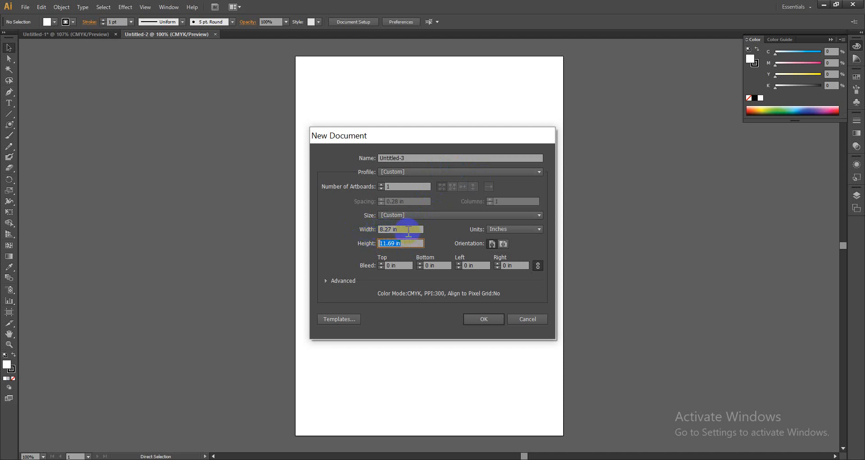
drag(407, 229, 367, 227)
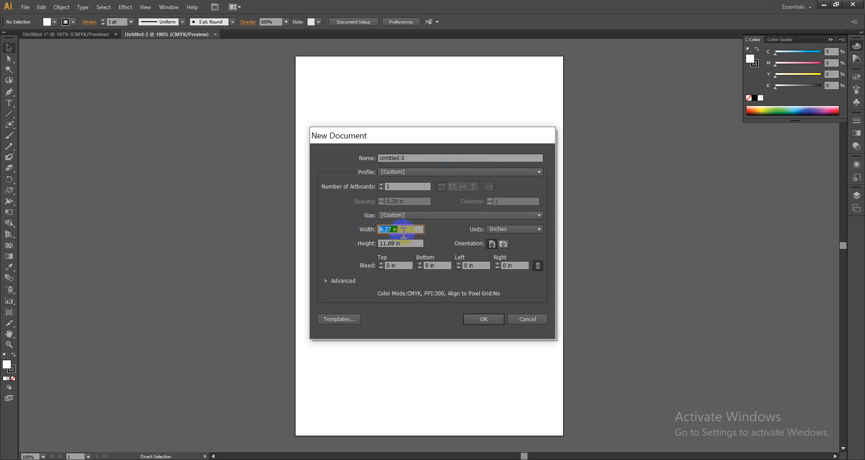
drag(403, 231, 361, 228)
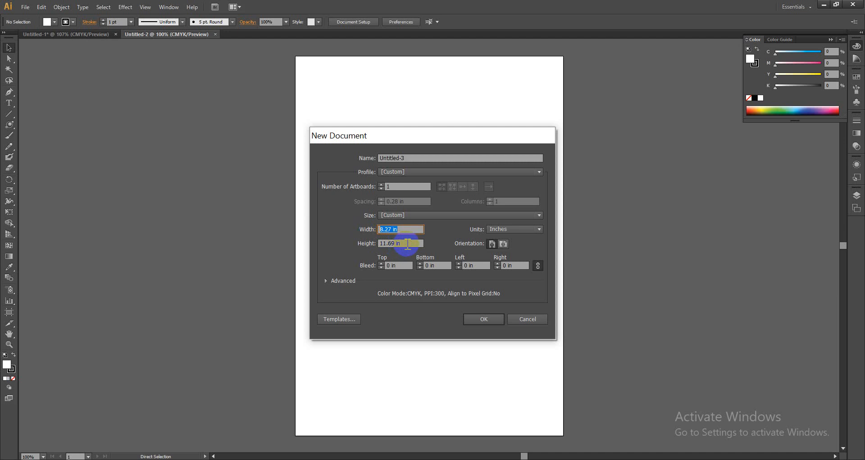
drag(408, 244, 360, 246)
drag(411, 228, 367, 226)
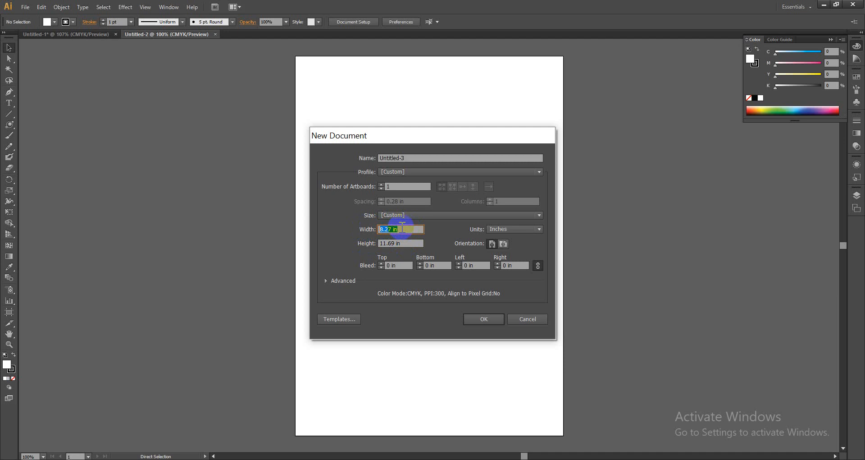
Step: Try a width of 5000 and a height of 4000 for the new document, and cancel its creation
text(5000)
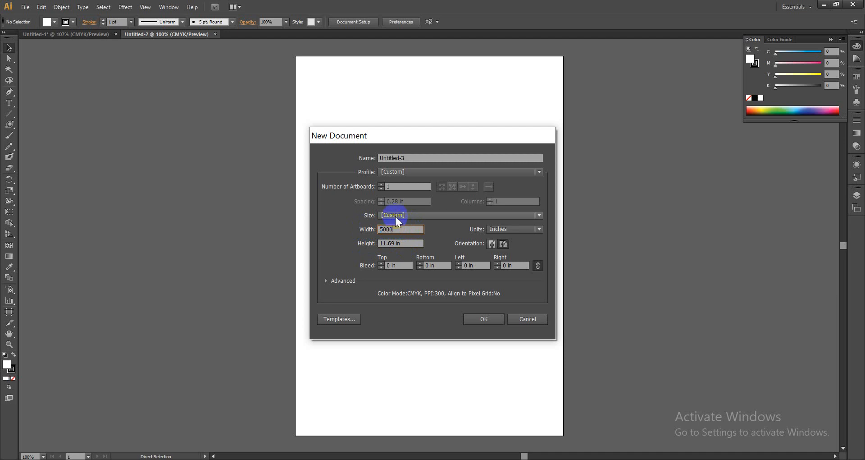
key(Tab)
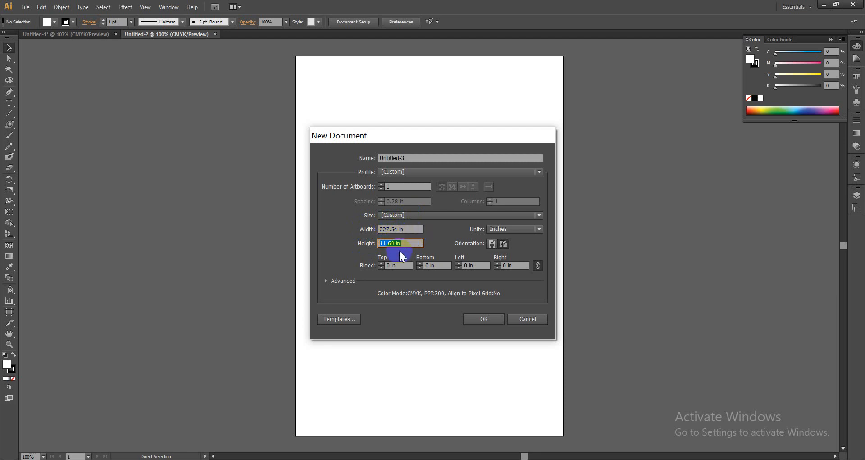
text(4000)
key(Tab)
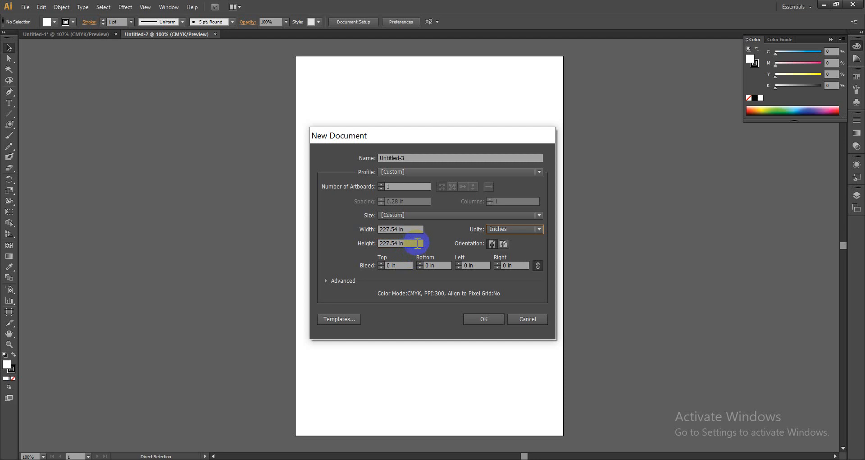
click(527, 319)
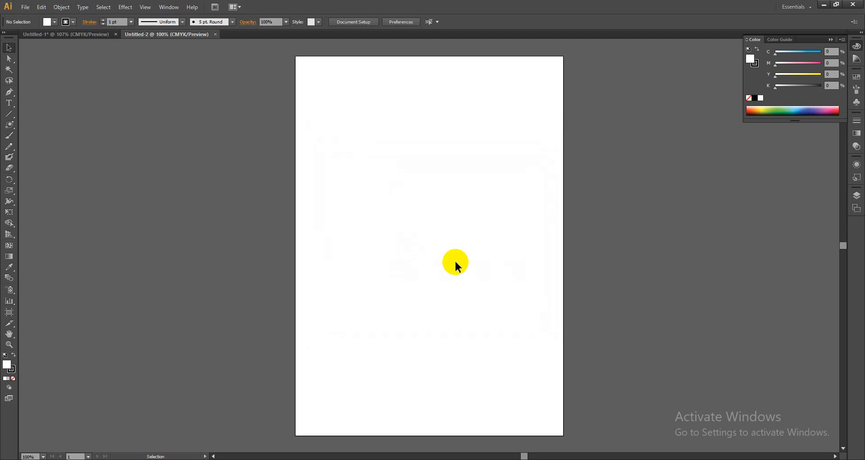
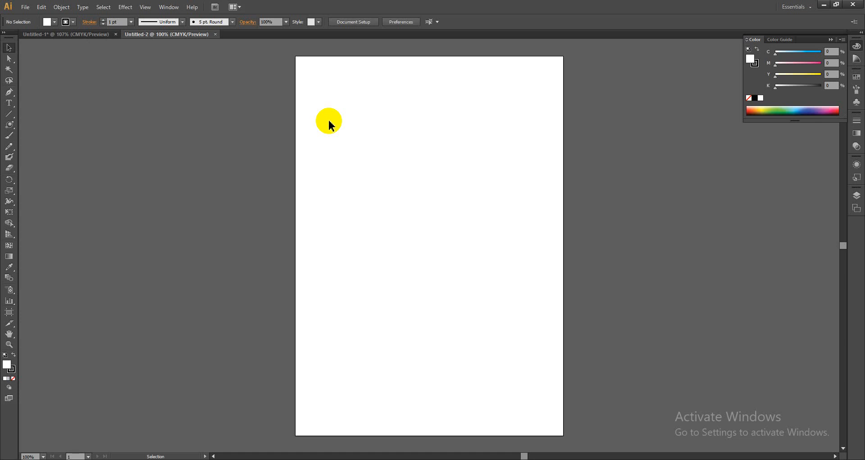
Step: Switch back to the Untitled-1 document
click(89, 33)
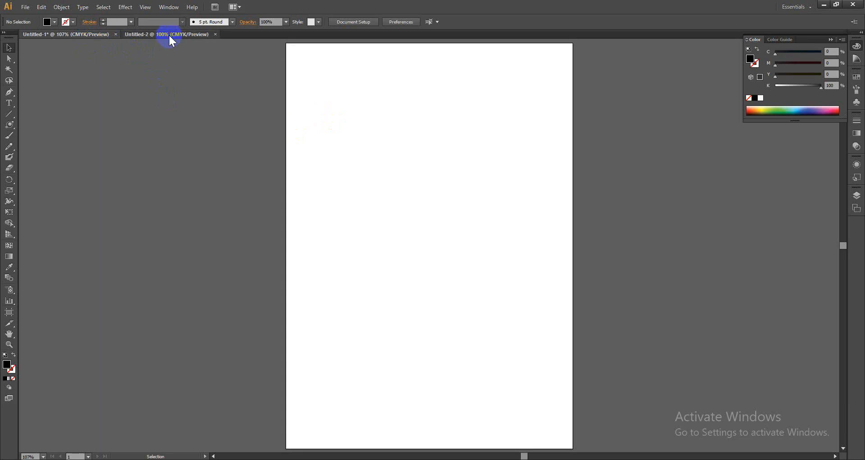
click(169, 34)
click(73, 34)
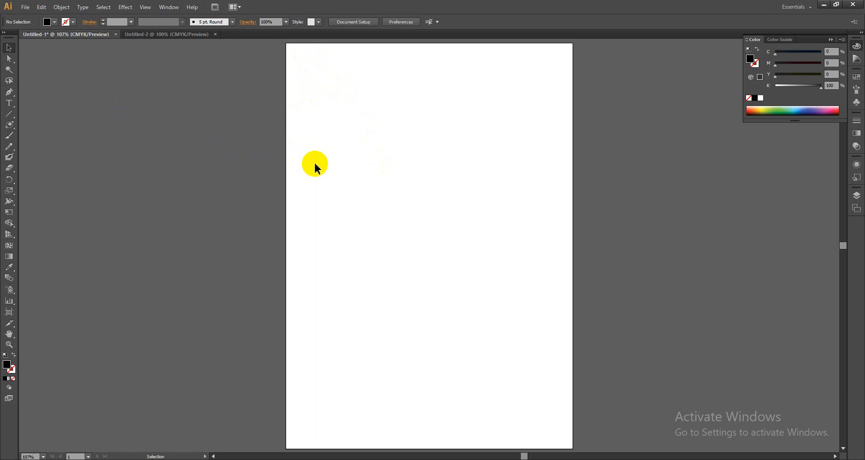
Step: Draw a rectangle about 2.25 by 2.66 in with default fill and stroke, and a second about 2.97 by 2 in beside it
key(m)
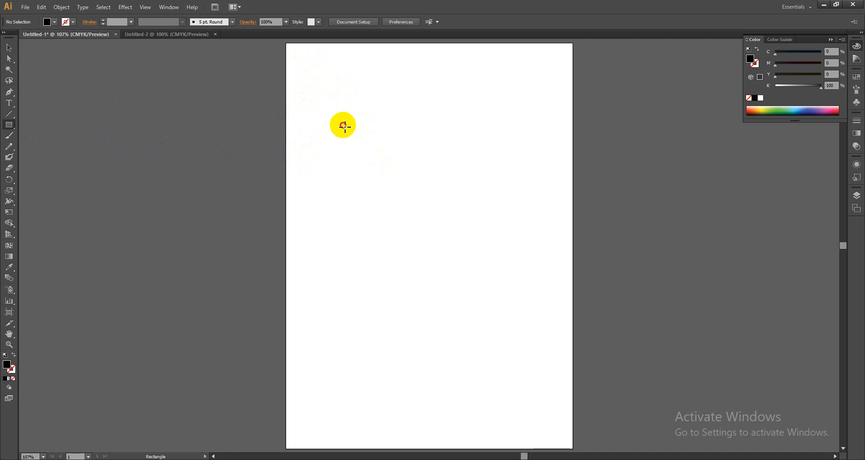
drag(342, 126, 421, 217)
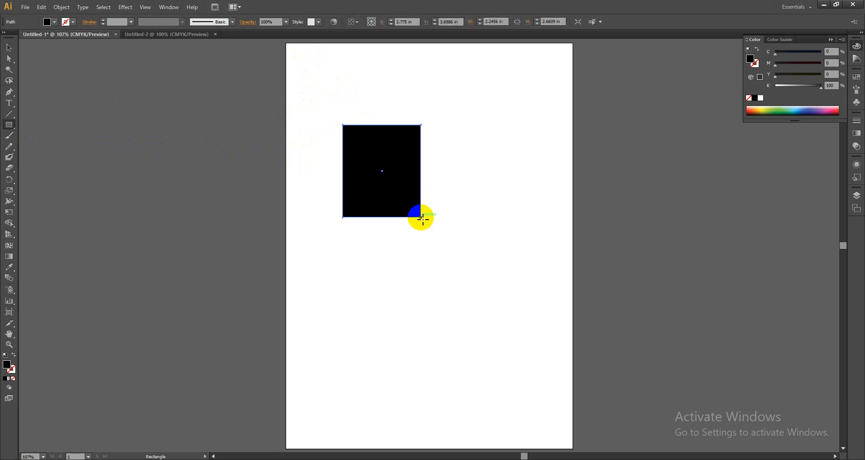
key(d)
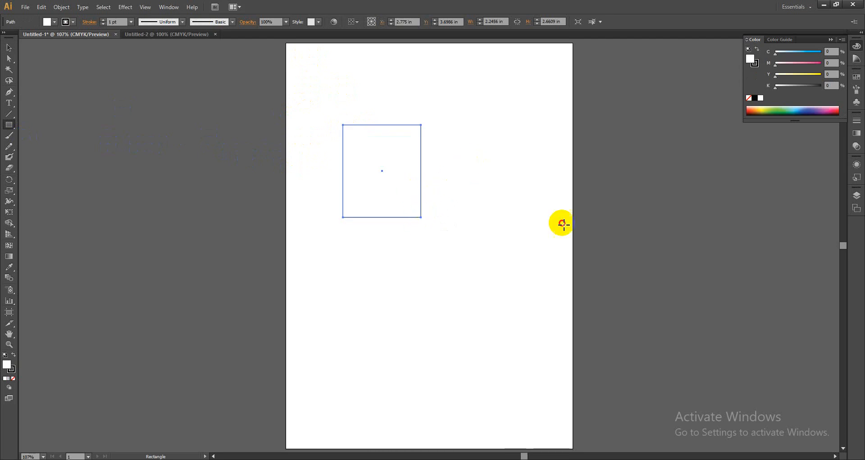
drag(564, 224, 469, 161)
Step: Draw a nearly horizontal line about 6.05 in long above the rectangles and add the text "sdafdsfds" below them
click(9, 113)
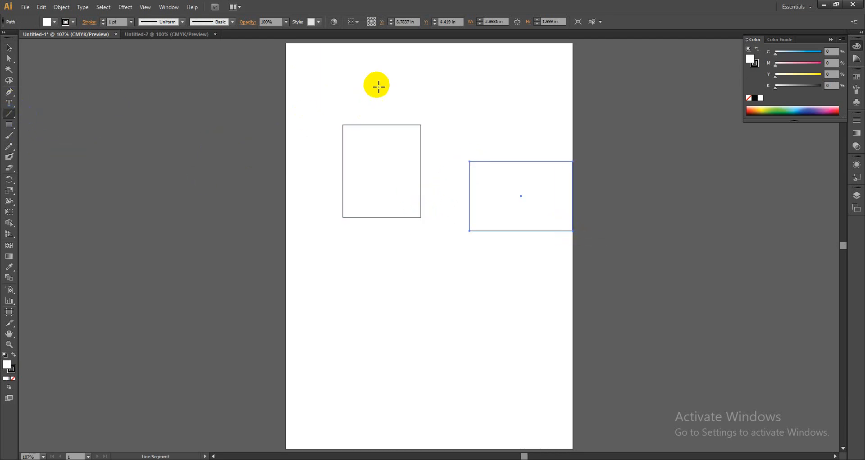
drag(377, 85, 586, 92)
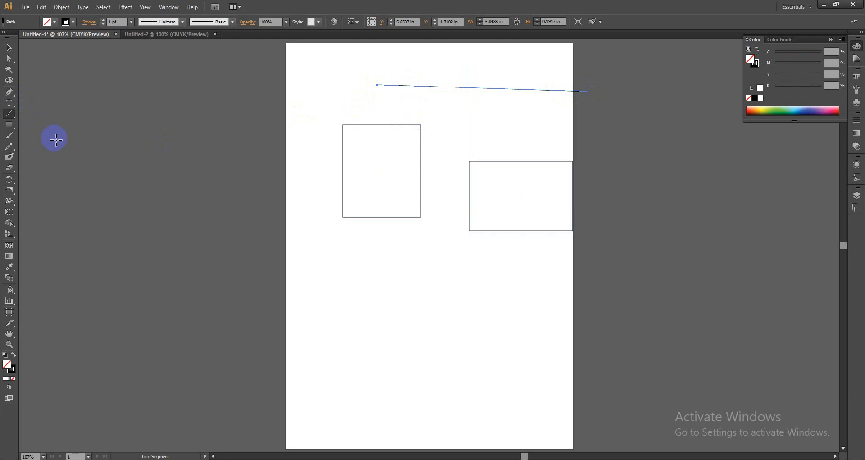
click(9, 103)
click(429, 315)
text(sdafdsfds)
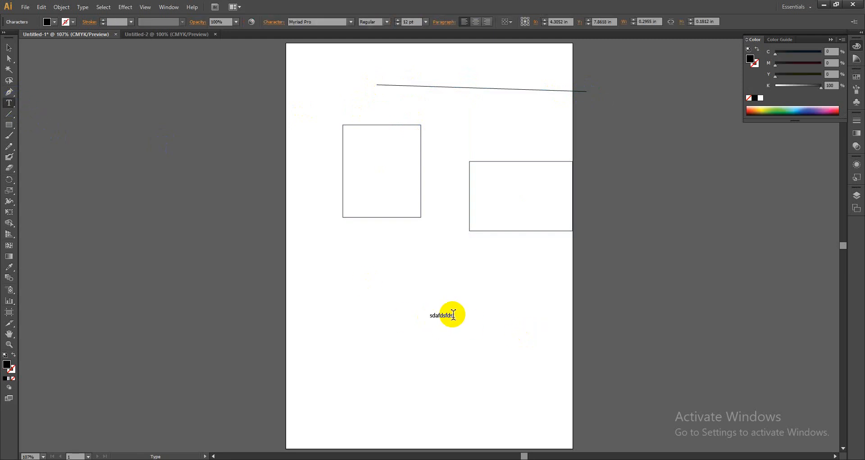
Step: Delete both rectangles, the line and the text from the artboard together
ctrl+click(446, 315)
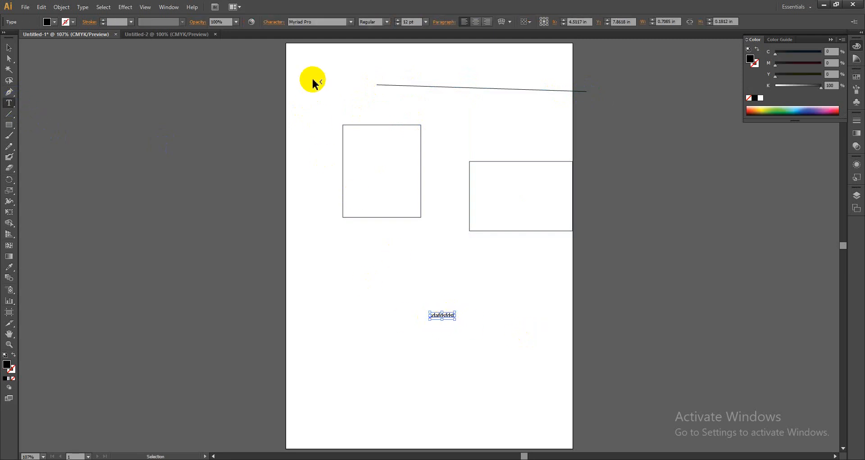
drag(314, 83, 655, 361)
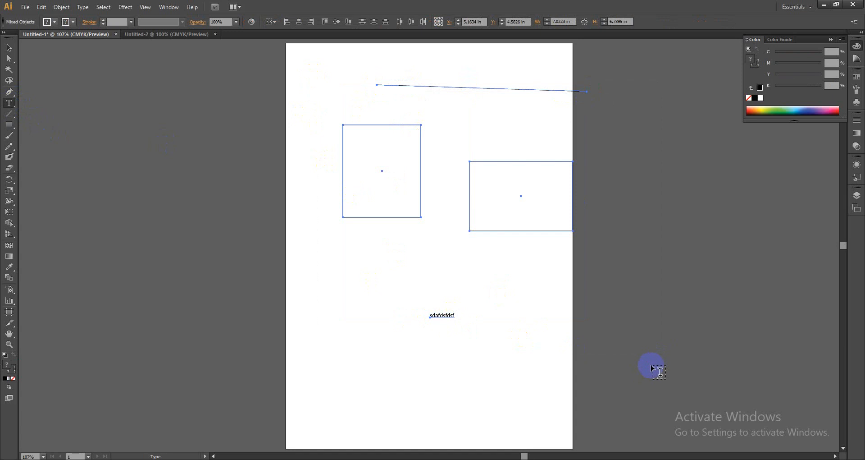
key(Delete)
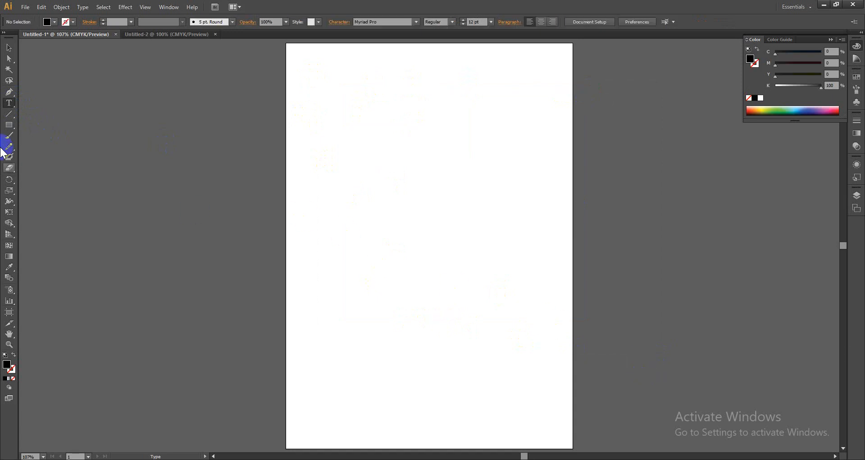
Step: Try a short curved path with the Pen tool in the artboard's upper part, and undo it
click(10, 91)
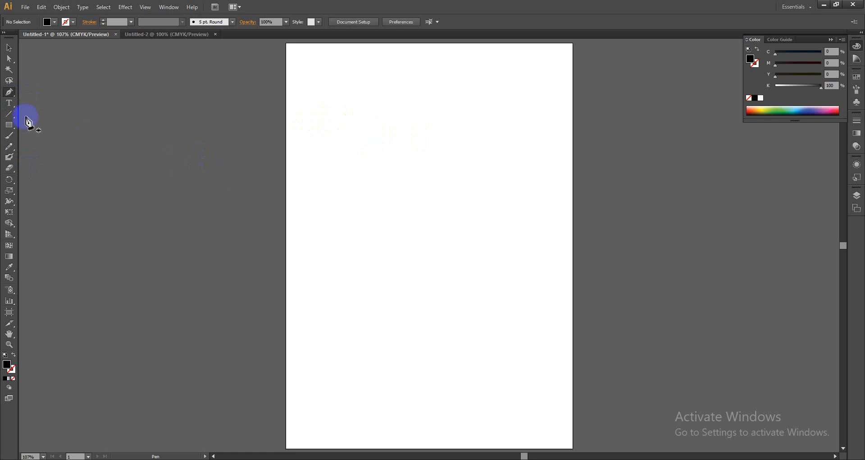
click(337, 147)
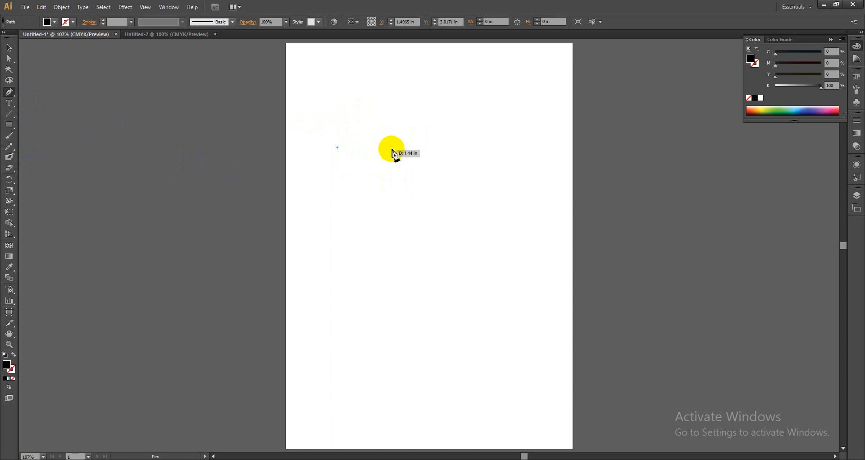
drag(401, 147, 454, 157)
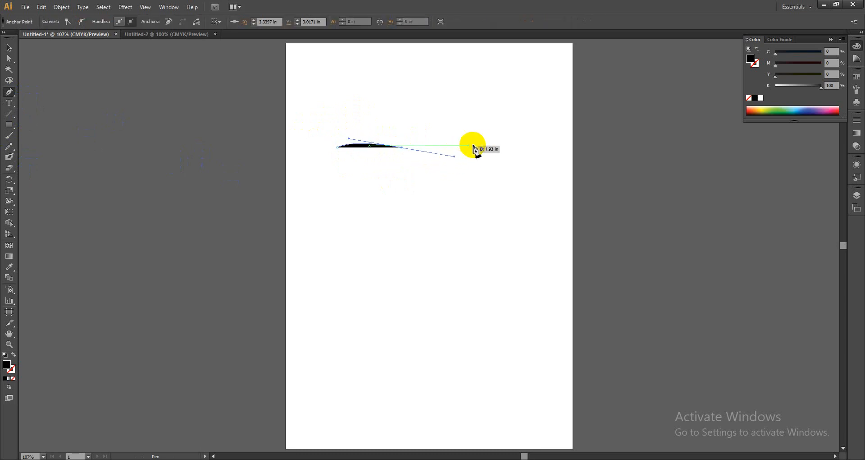
key(ctrl)
key(ctrl+z)
key(ctrl+z)
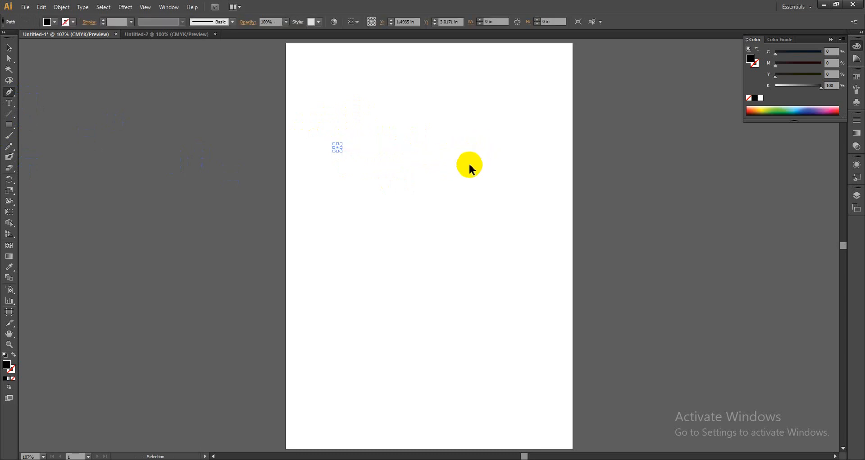
Step: Draw a rectangle about 4.5 by 3.14 in on the artboard and swap its fill and stroke to leave a black outline
key(m)
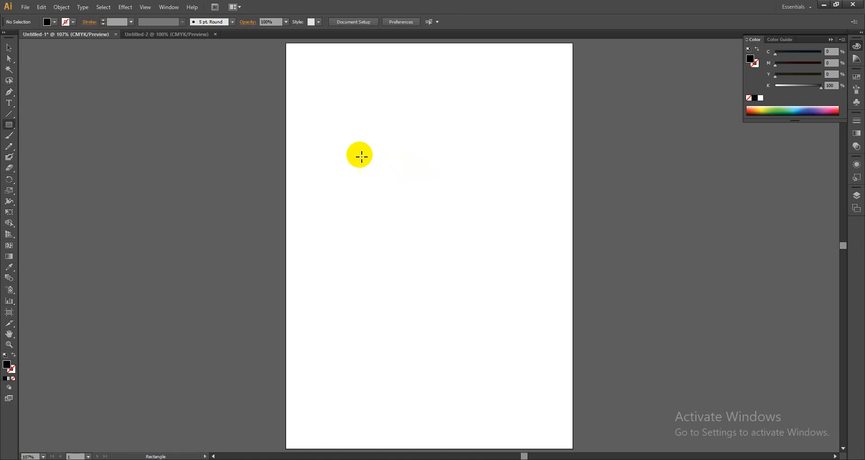
drag(352, 150, 506, 255)
key(shift+x)
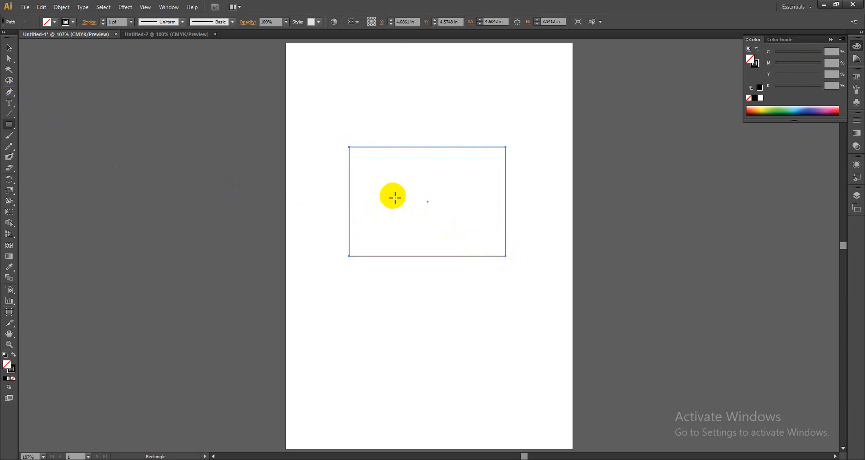
Step: Cut the rectangle's outline with the Scissors tool on its top and left edges near the upper-left corner
key(c)
click(392, 146)
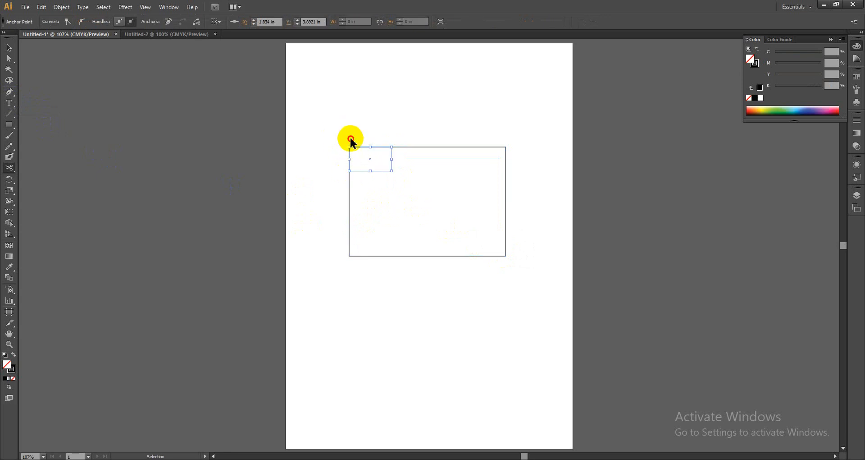
click(349, 171)
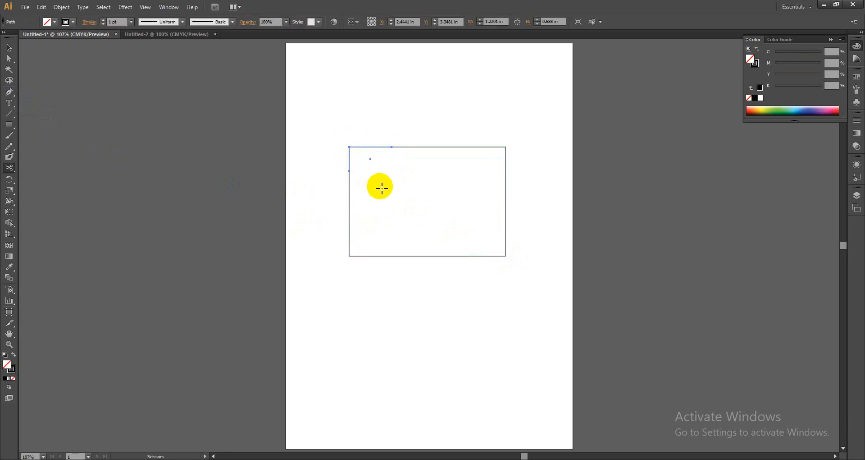
Step: Delete the cut upper-left corner piece of the rectangle and close the gap with a curved Pen tool segment
key(Delete)
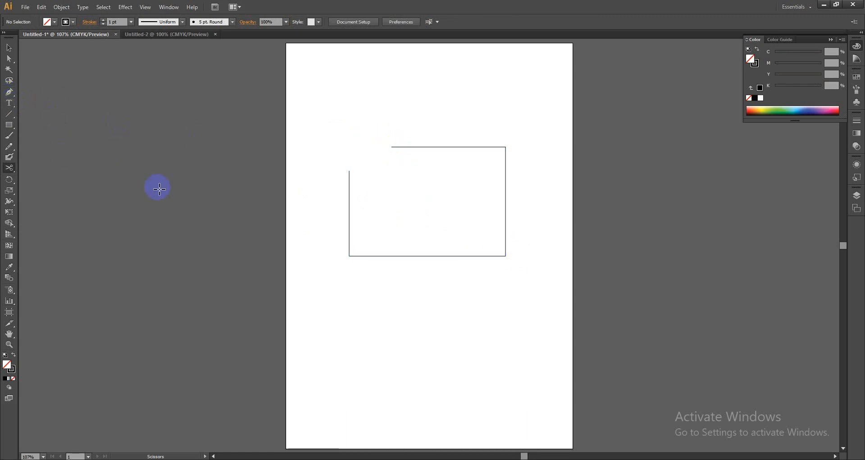
key(p)
click(391, 148)
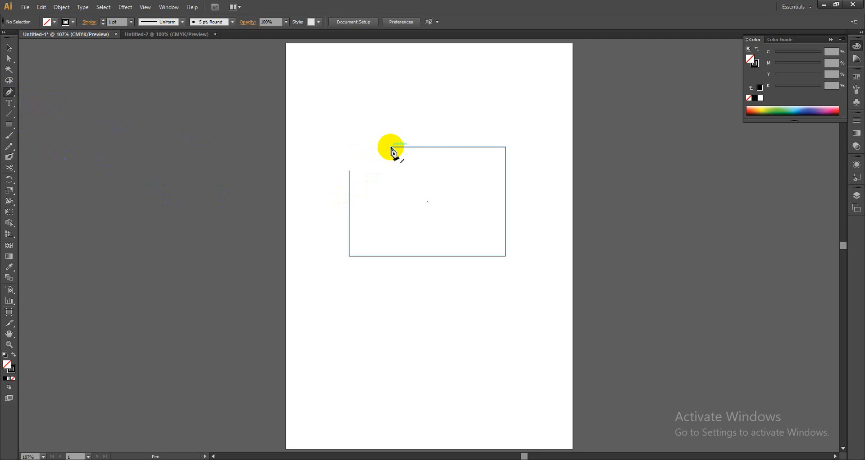
click(391, 147)
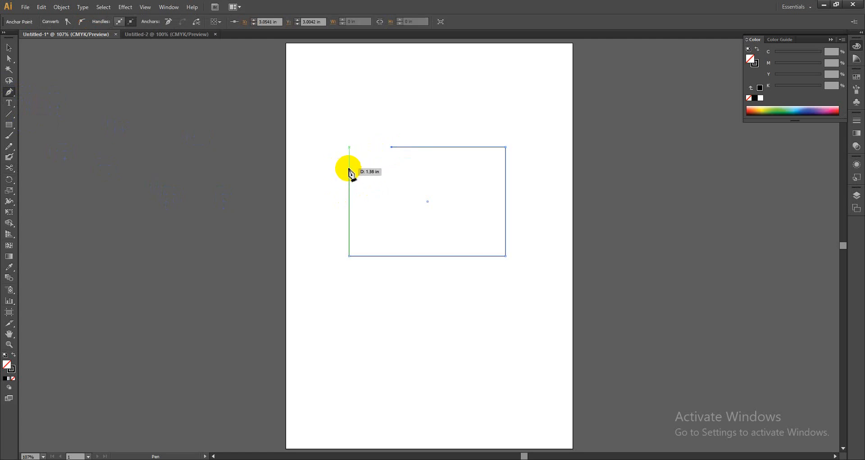
drag(350, 170, 351, 201)
ctrl+click(349, 200)
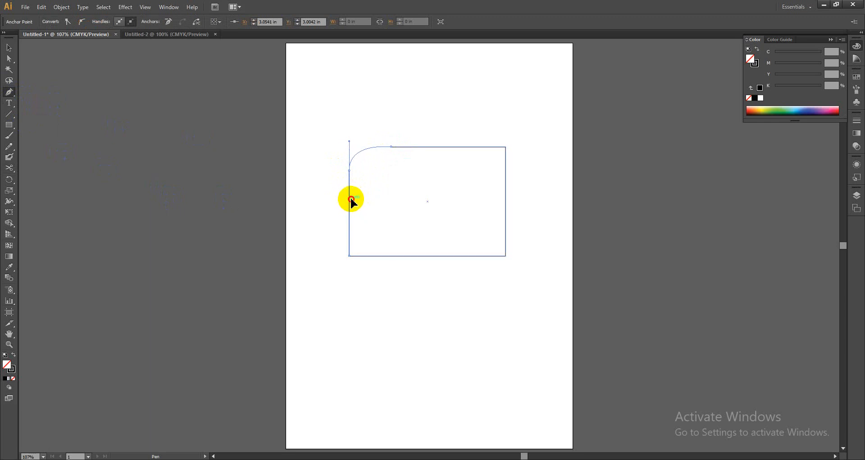
ctrl+click(385, 284)
key(v)
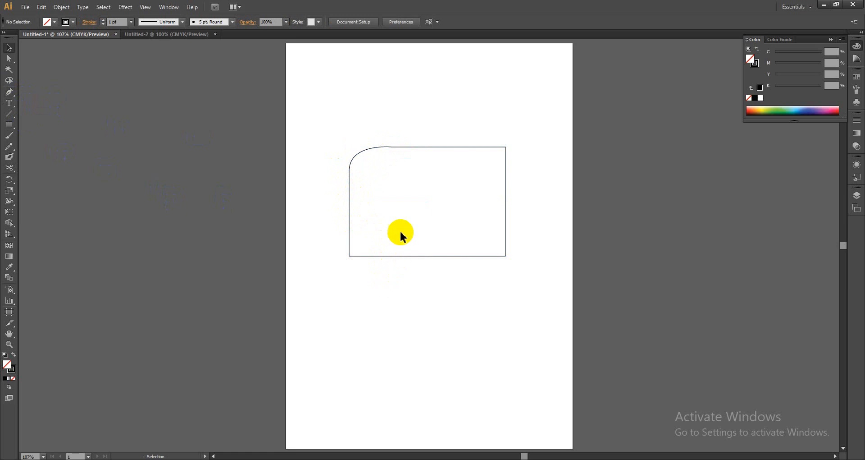
click(391, 146)
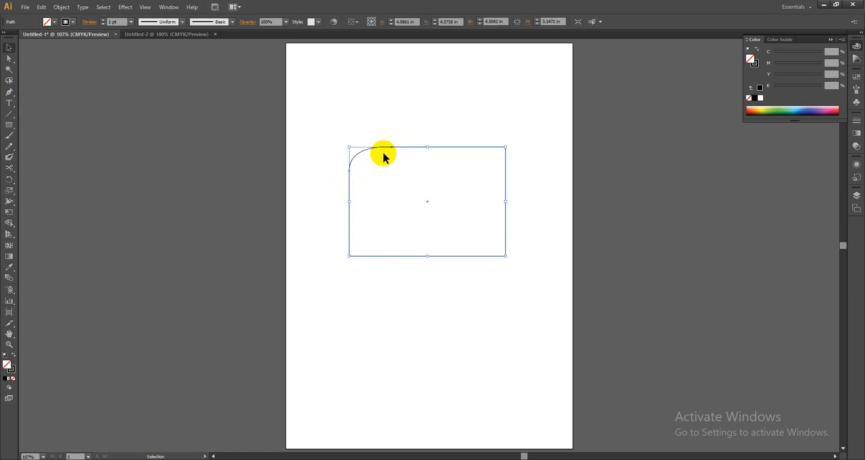
click(360, 166)
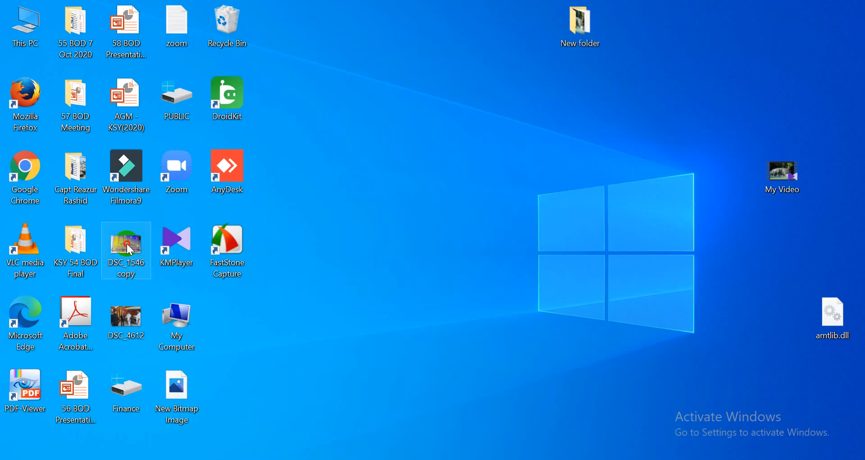
Step: Open the desktop image DSC_1546 copy in Illustrator and examine the yellow and orange gas cylinder up close
drag(130, 242, 509, 12)
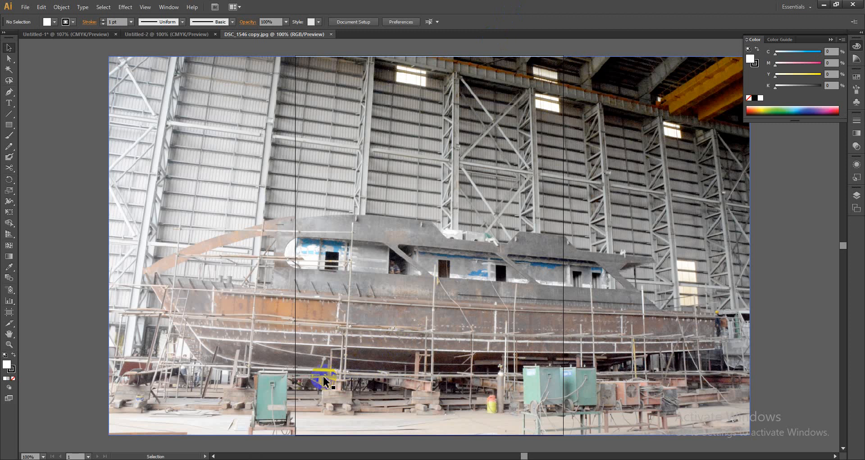
key(ctrl+space)
drag(442, 376, 626, 419)
drag(161, 259, 506, 261)
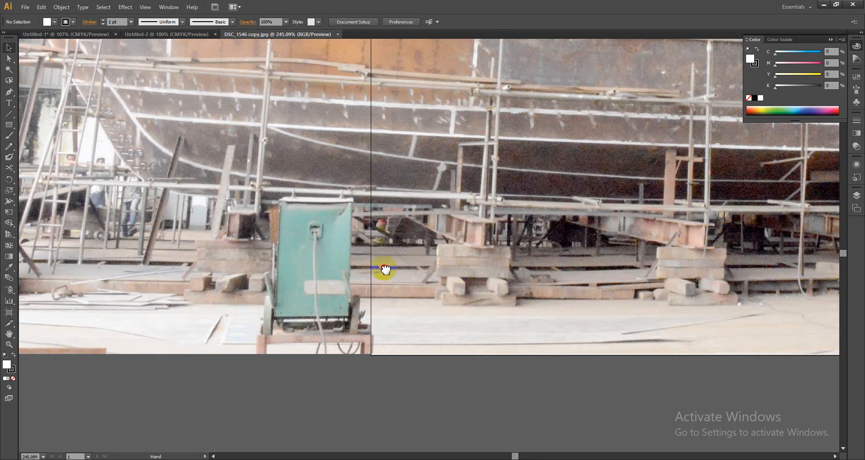
drag(386, 270, 384, 267)
drag(464, 266, 350, 259)
drag(515, 263, 274, 230)
key(ctrl+space)
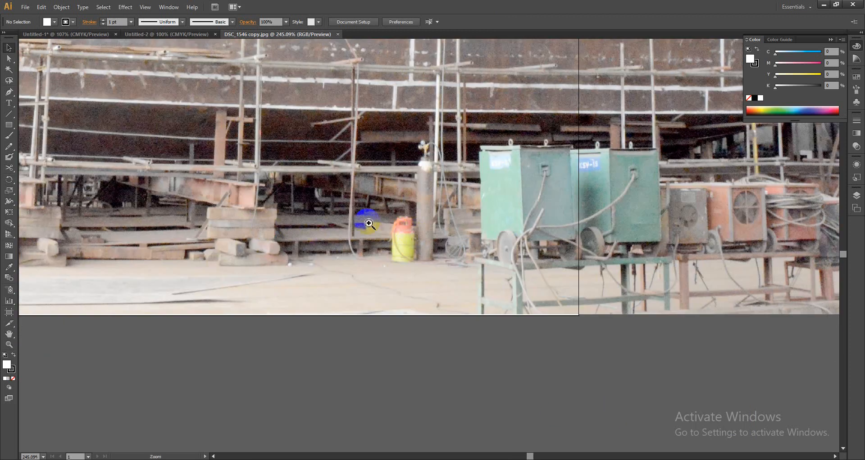
drag(371, 224, 470, 295)
drag(396, 201, 443, 282)
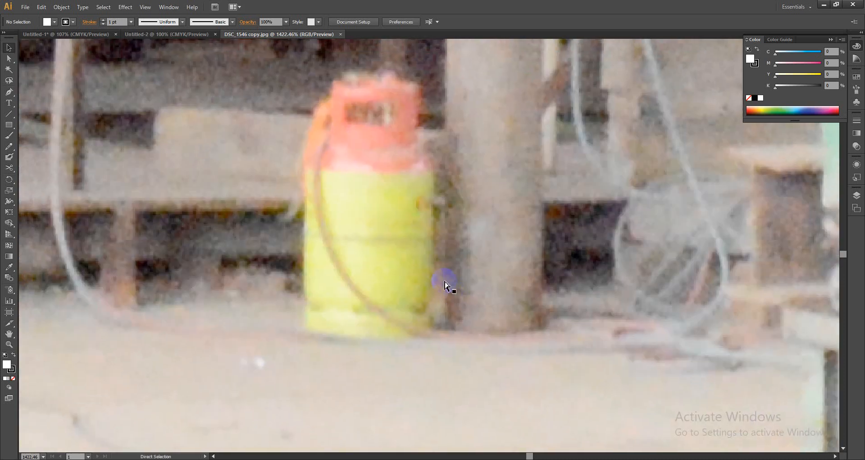
key(ctrl+minus)
key(ctrl+minus)
key(ctrl+minus)
key(ctrl+minus)
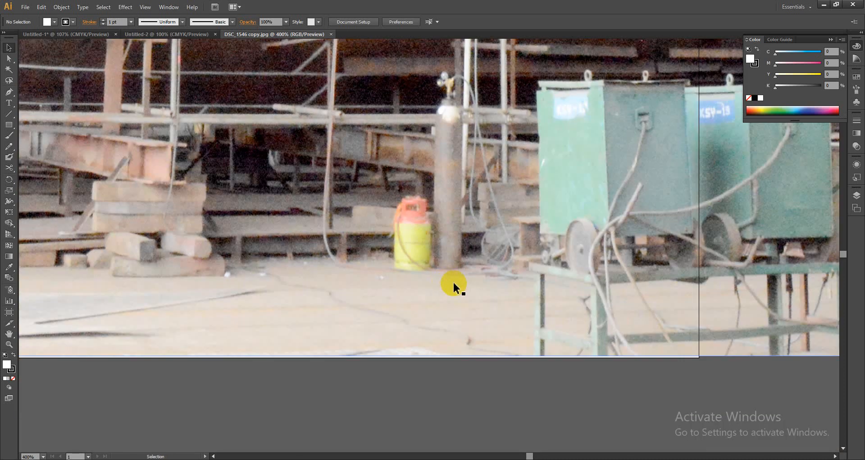
key(ctrl+plus)
click(408, 286)
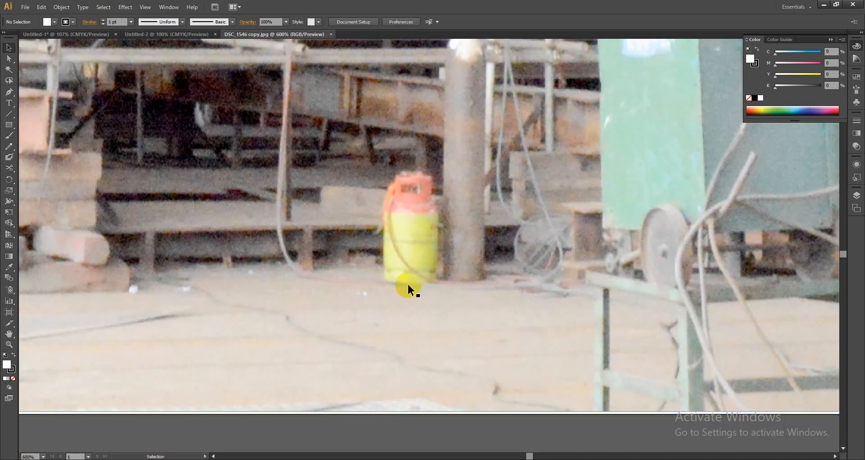
Step: Try tracing the gas cylinder's left edge with the Pen tool, and close the image without saving
key(p)
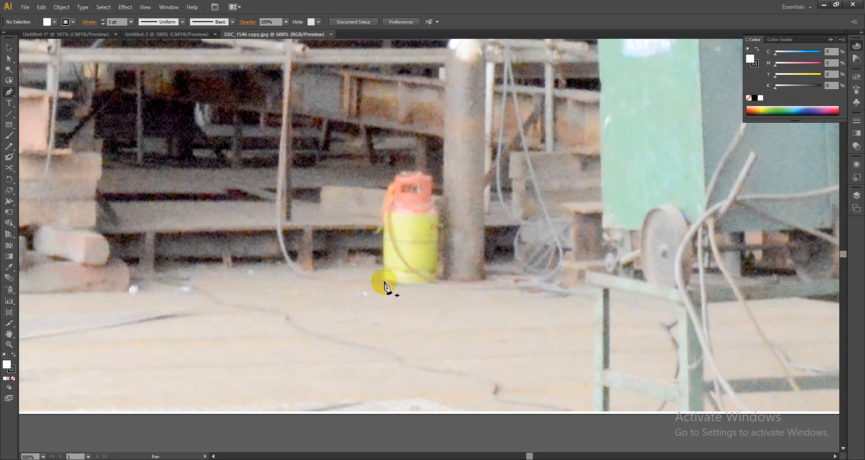
drag(384, 282, 381, 218)
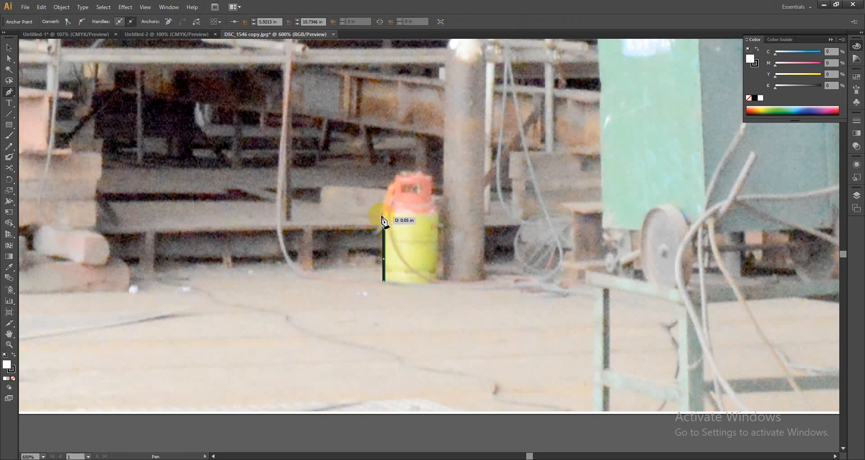
click(381, 216)
click(387, 192)
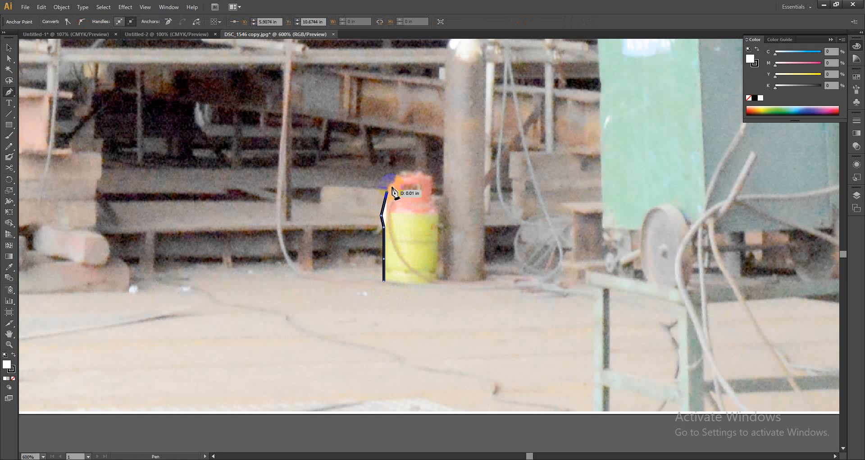
click(393, 182)
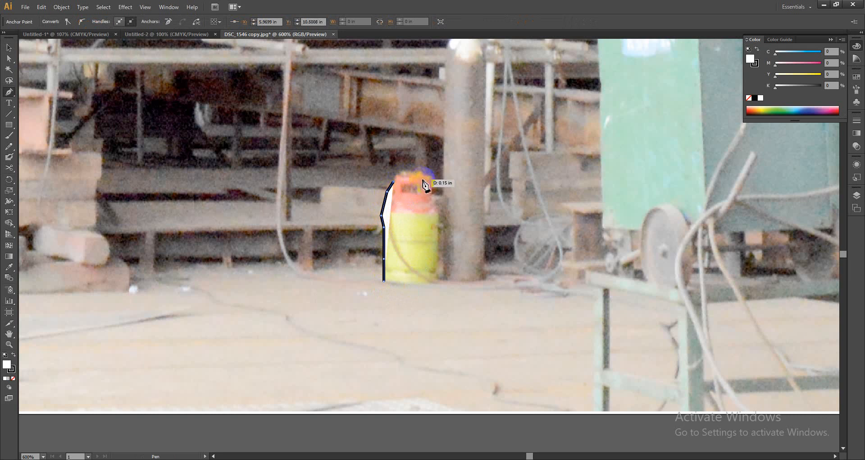
key(ctrl+w)
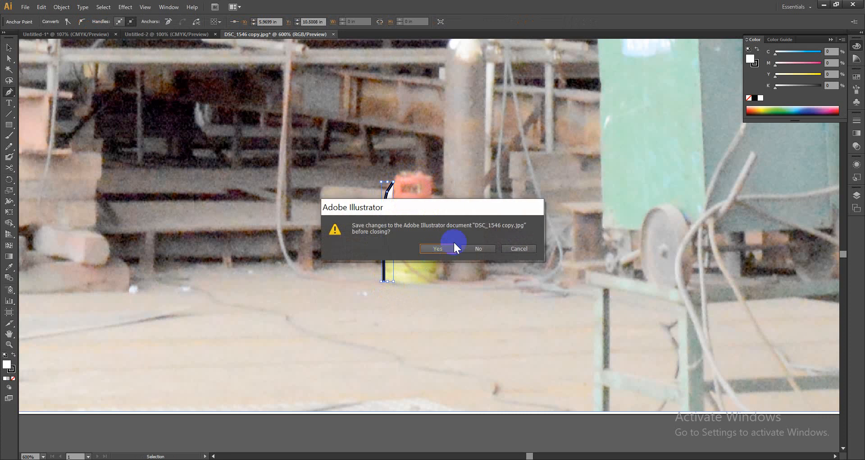
click(473, 248)
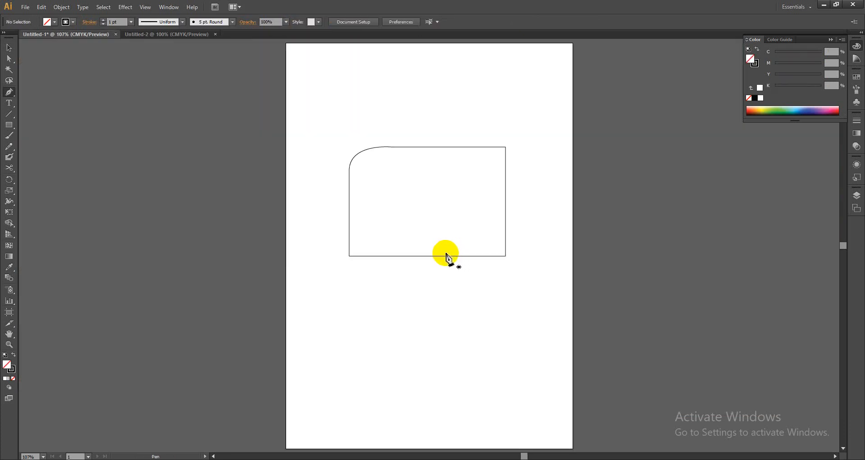
Step: Draw a straight horizontal line about 4.2 in long above the rounded-corner rectangle with the Pen tool
click(10, 93)
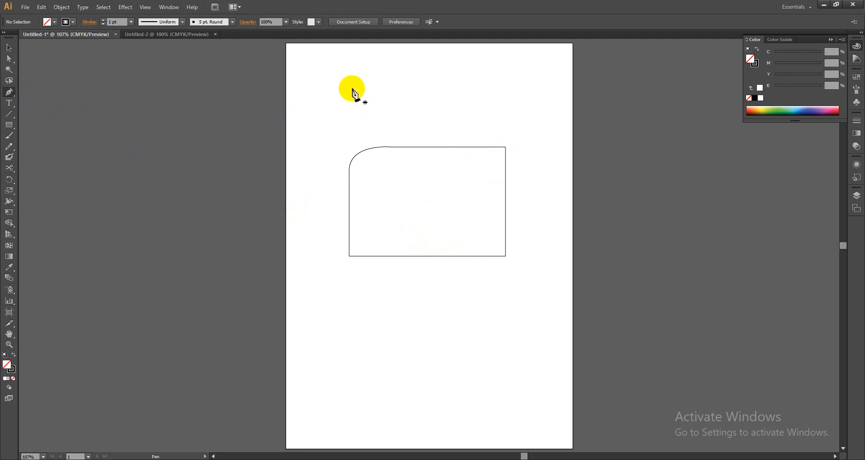
click(349, 88)
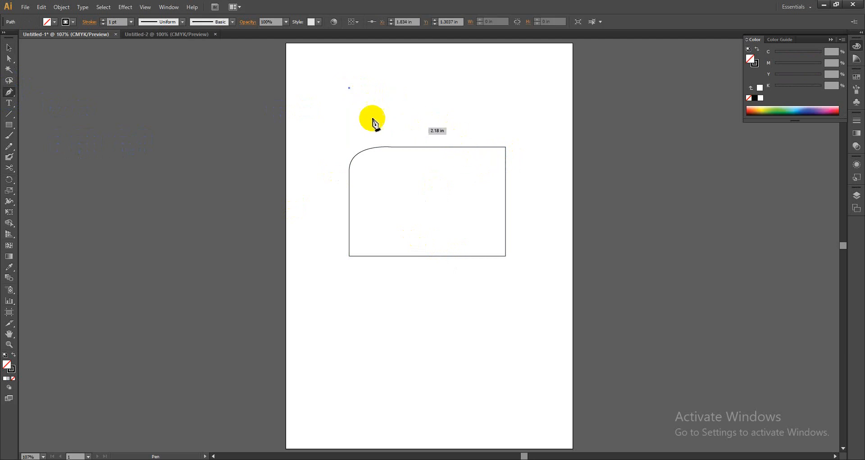
shift+click(494, 89)
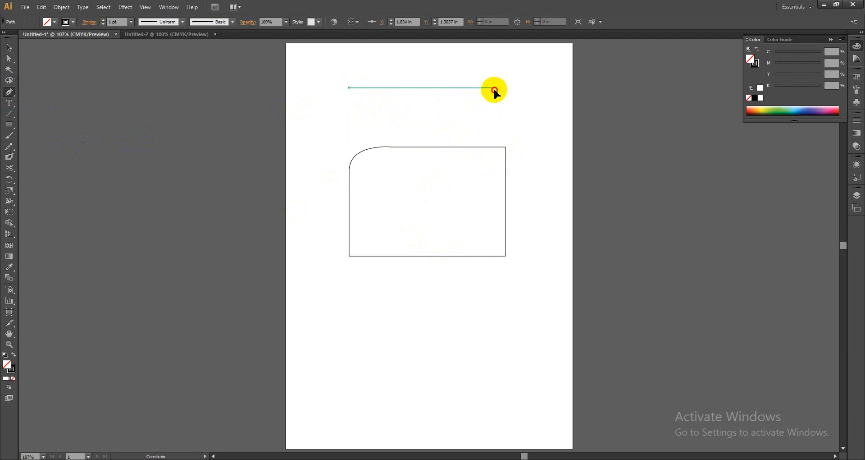
shift+click(494, 90)
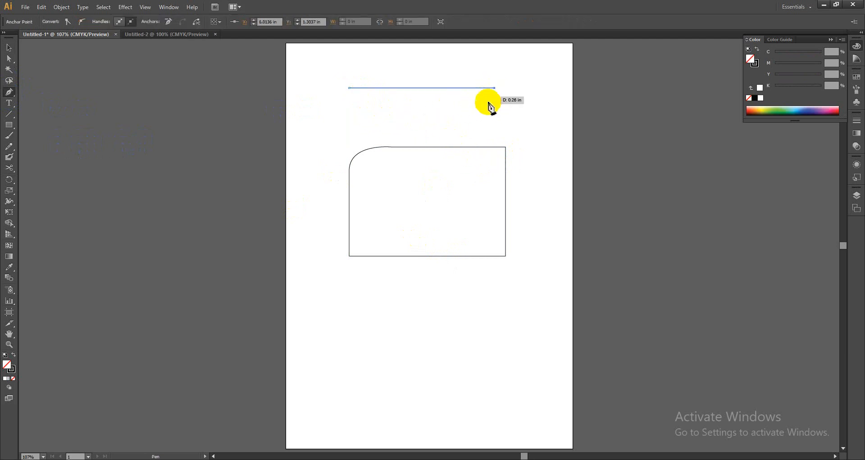
ctrl+click(416, 121)
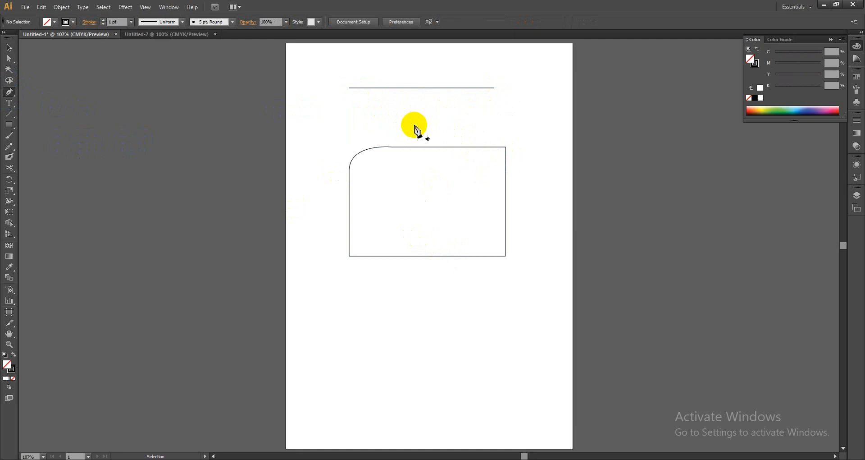
Step: Draw an open check mark path about 3.98 by 2.02 in above the rectangle, with a straight short stroke and a curved long stroke
click(349, 98)
click(391, 132)
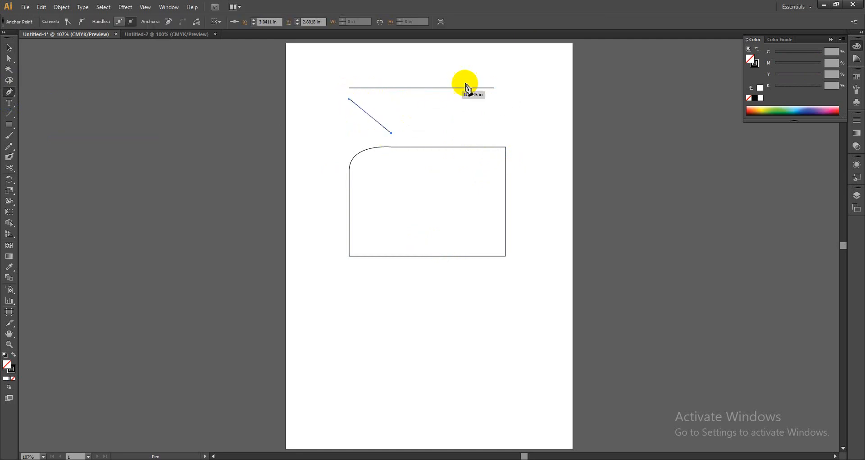
drag(487, 63, 539, 56)
ctrl+click(498, 129)
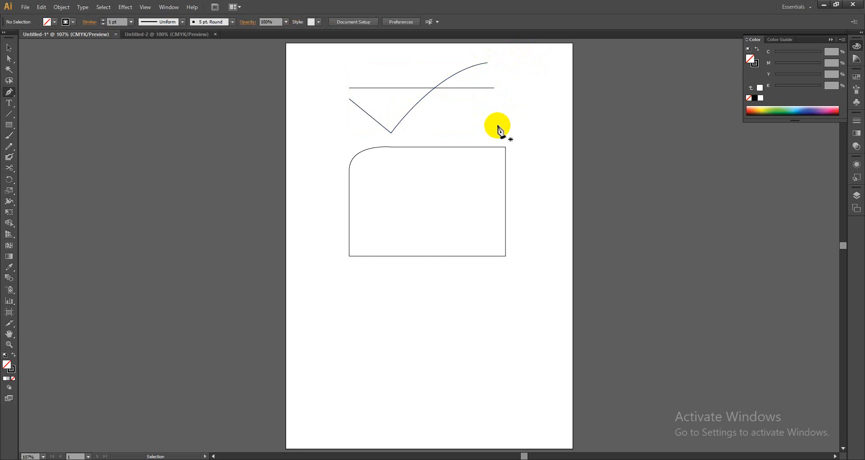
Step: Scale the check mark down to about 0.75 by 0.38 in and place it beside the rectangle's rounded corner
key(v)
click(398, 120)
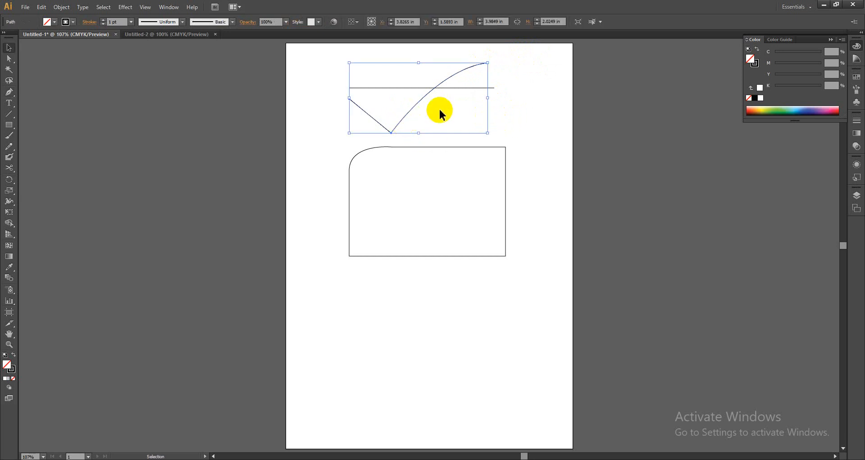
key(super)
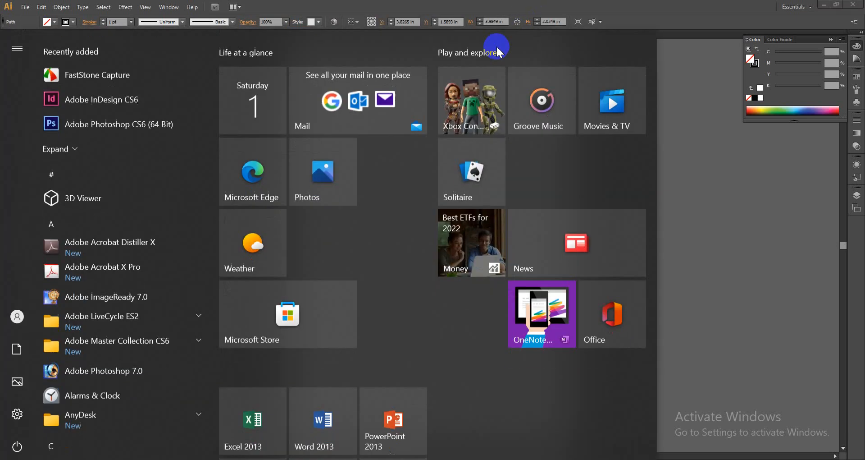
click(579, 7)
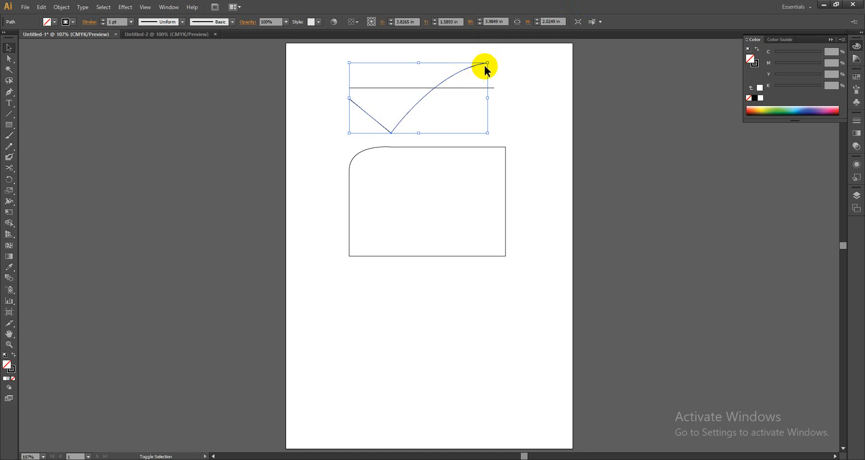
drag(485, 64, 338, 150)
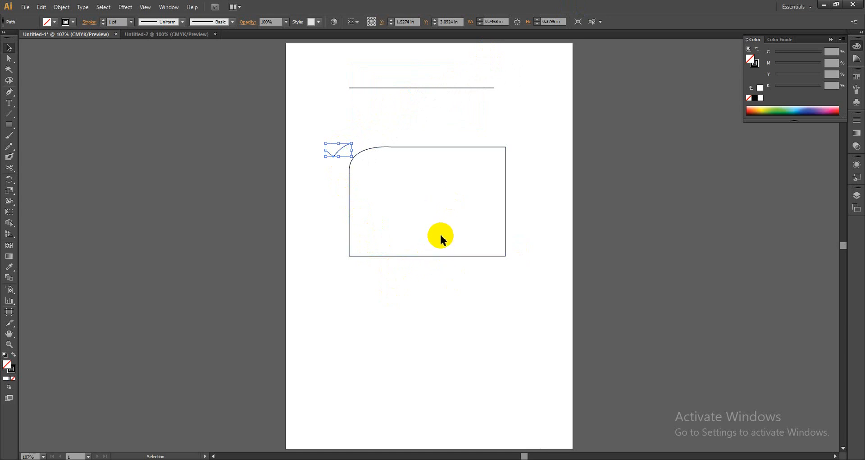
click(433, 216)
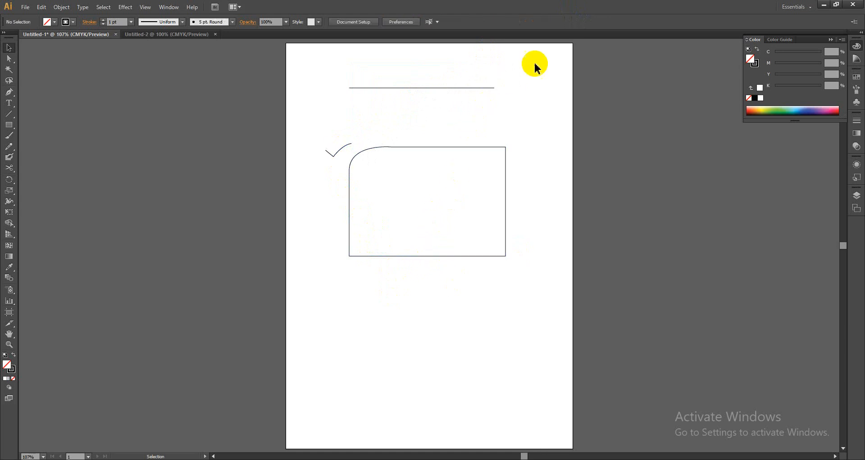
Step: Delete the horizontal line, the check mark and the rounded-corner rectangle from the artboard together
drag(532, 65, 297, 296)
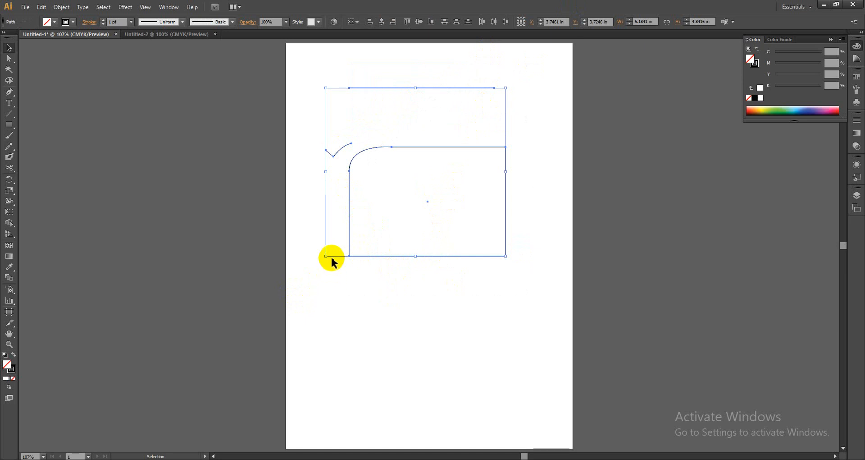
key(Delete)
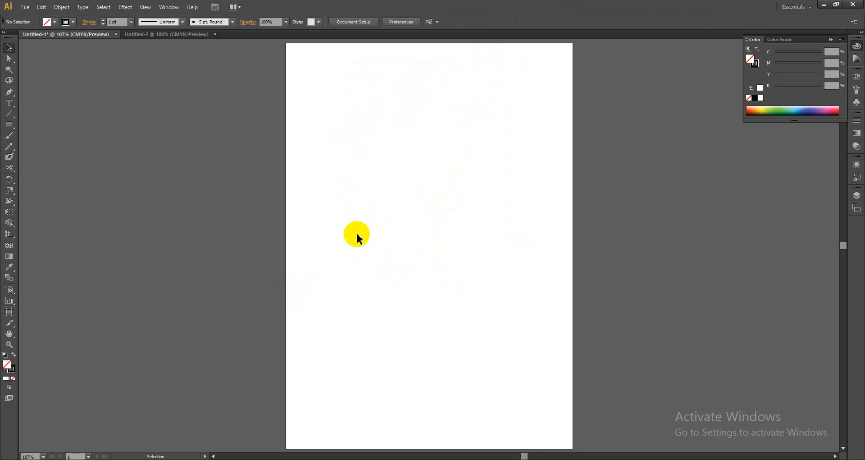
Step: Create a rectangle 3.23 in wide and 1.95 in high and move it higher on the artboard, near its horizontal centre
key(m)
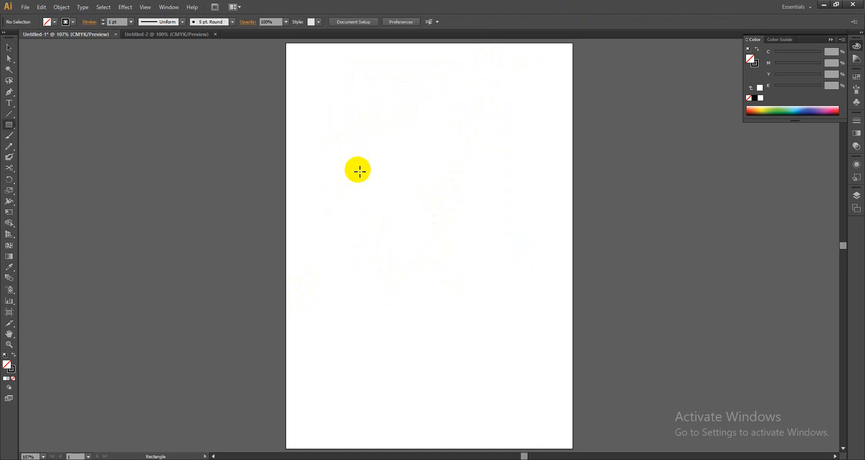
click(387, 143)
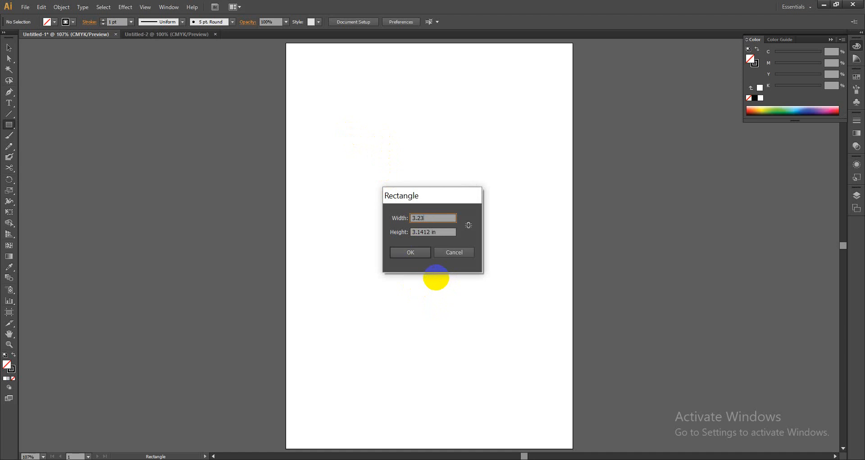
key(Tab)
key(Return)
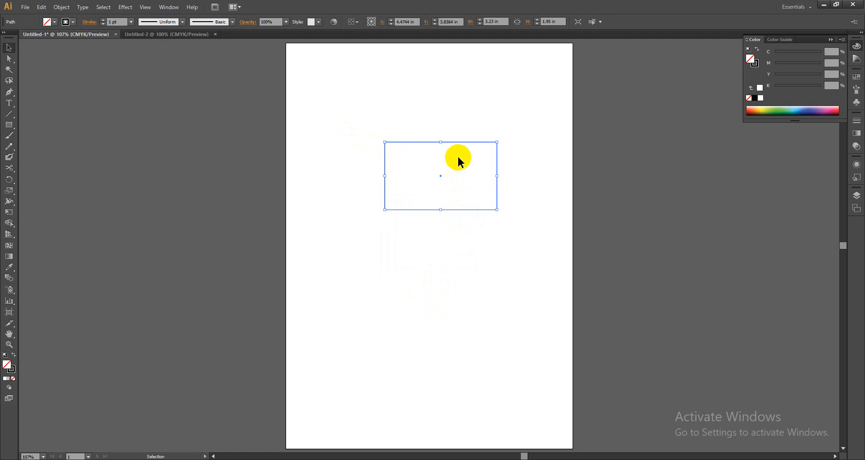
key(v)
drag(473, 142, 458, 108)
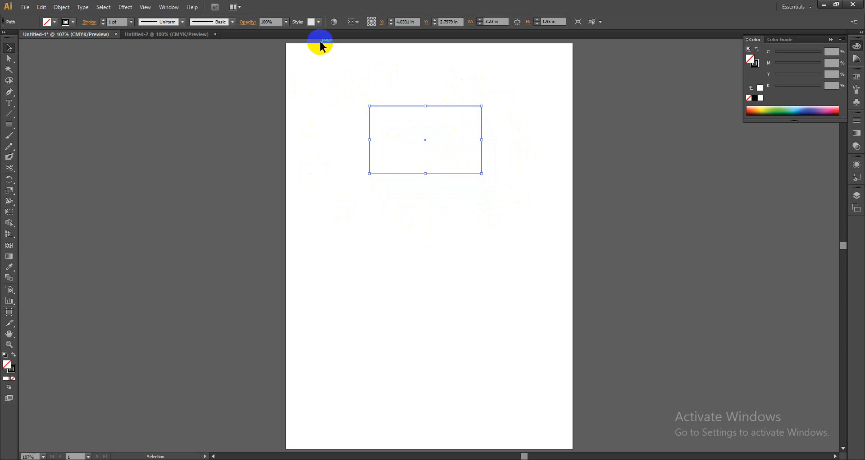
Step: Show the rulers and examine the rectangle against them close up and with the whole artboard in view
key(ctrl+r)
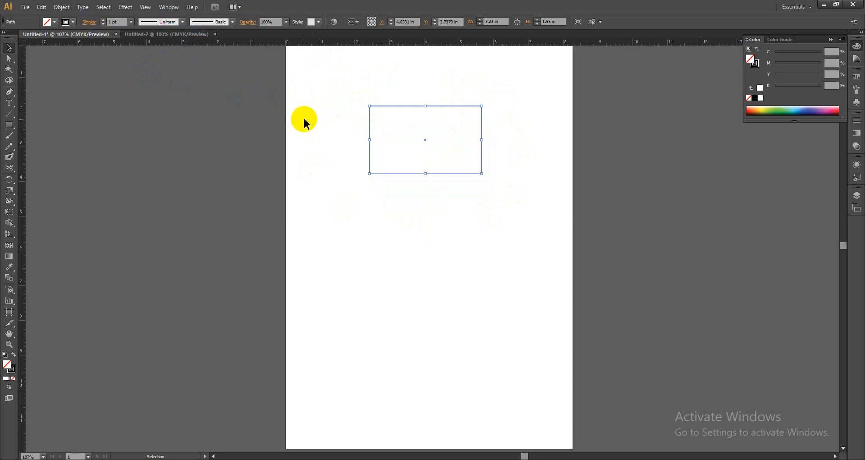
key(z)
drag(338, 95, 614, 240)
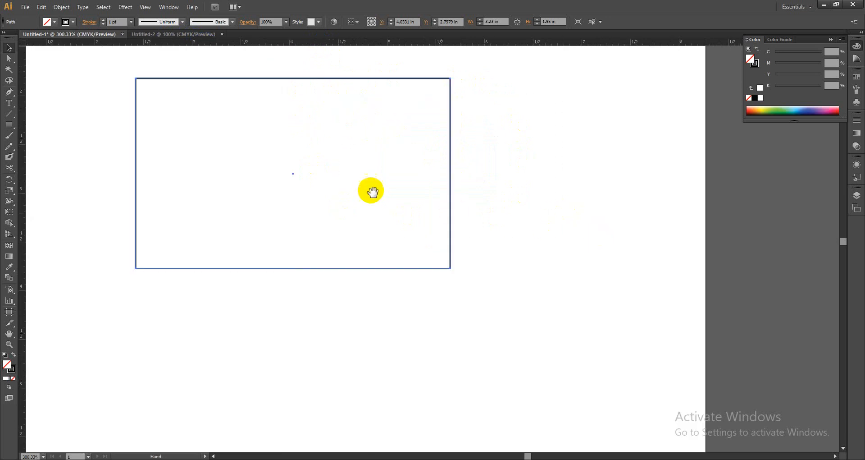
key(a)
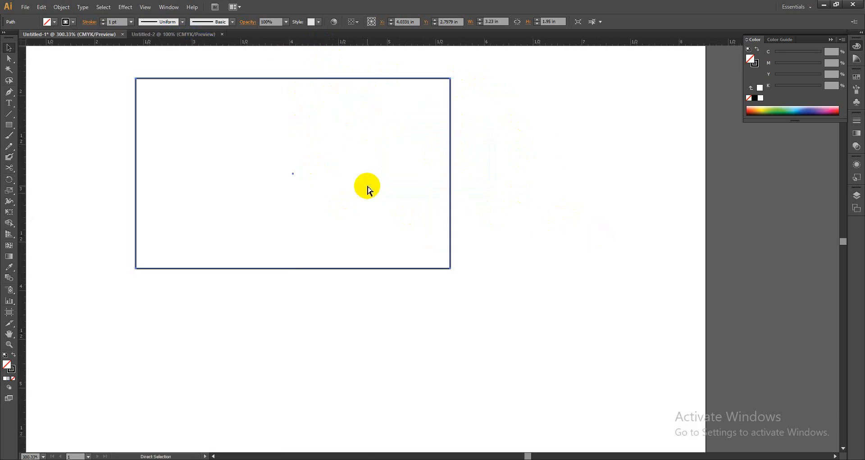
key(ctrl+0)
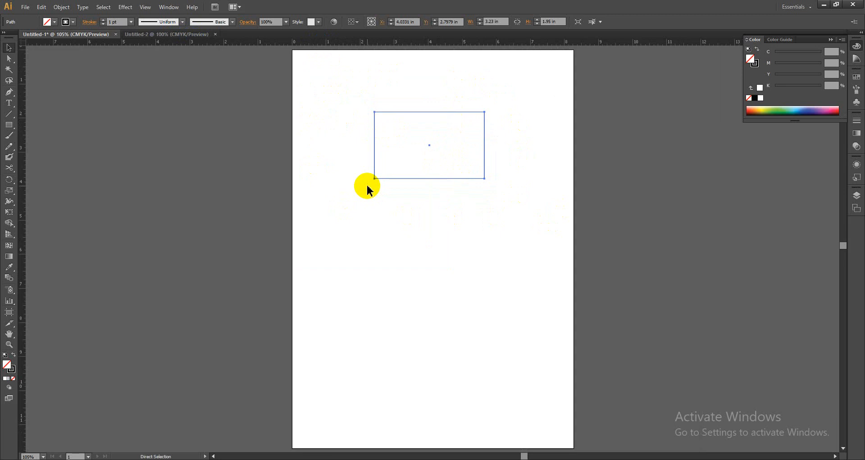
key(v)
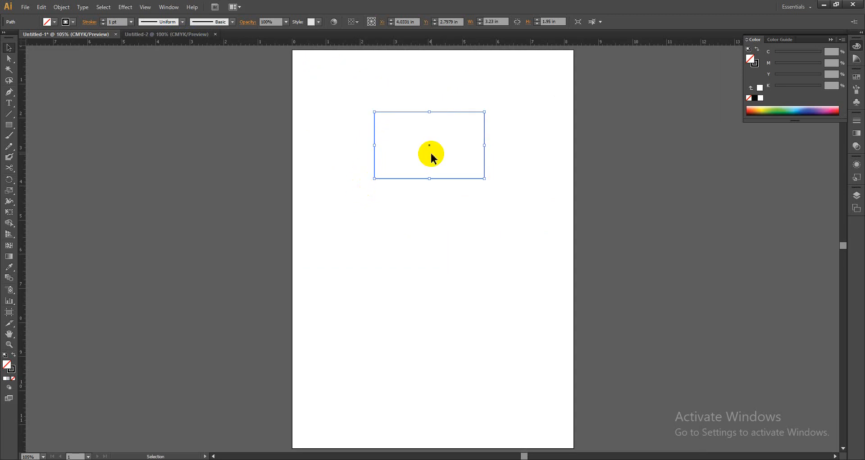
Step: Examine the rectangle at several magnifications, comparing its apparent size close up and with the whole artboard in view
key(a)
key(ctrl+plus)
key(ctrl+plus)
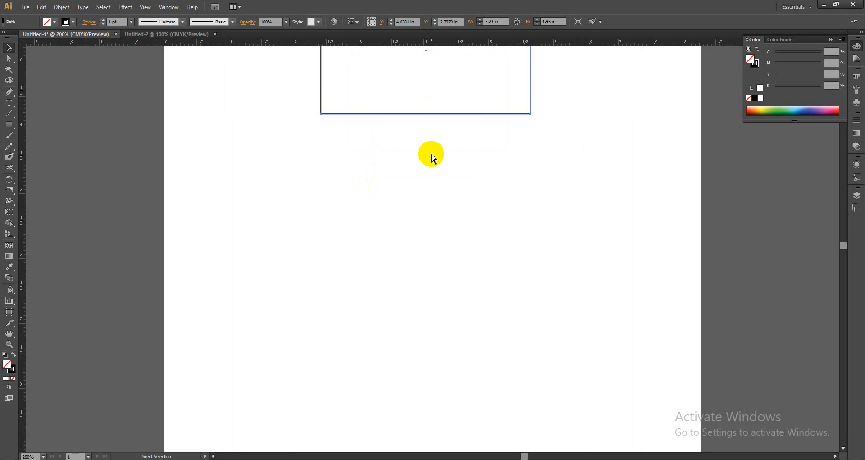
key(ctrl+minus)
key(ctrl+minus)
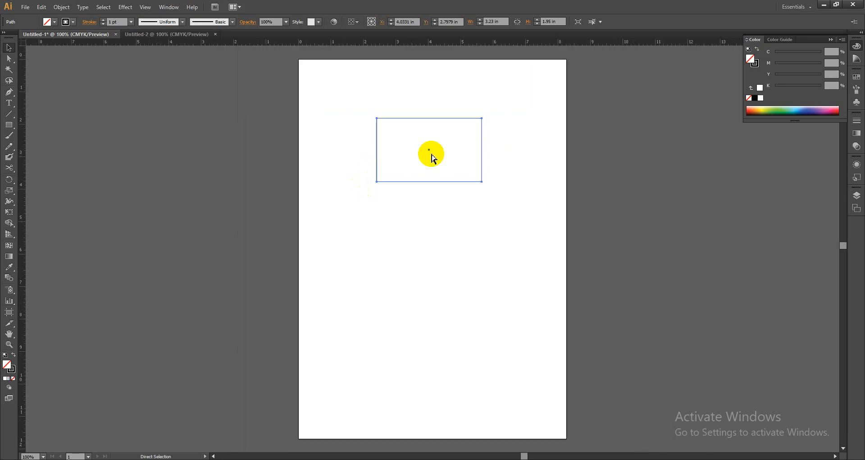
drag(428, 156, 423, 212)
key(ctrl+minus)
key(ctrl+minus)
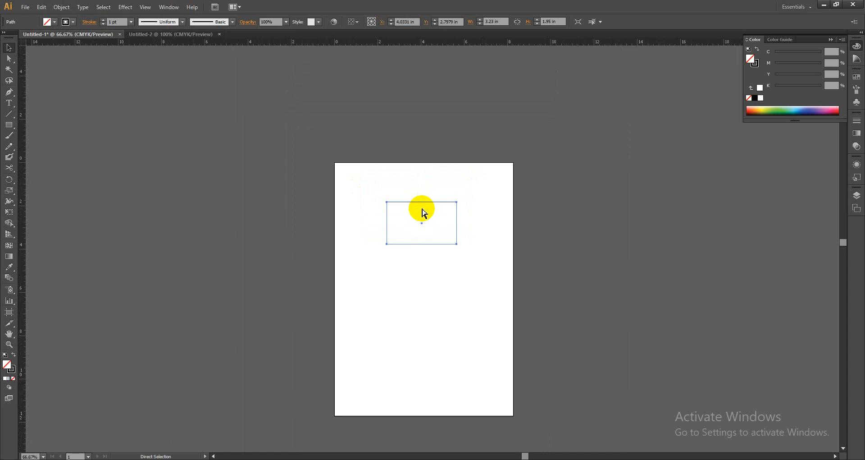
key(ctrl+plus)
key(ctrl+plus)
key(ctrl+plus)
key(ctrl+minus)
key(ctrl+minus)
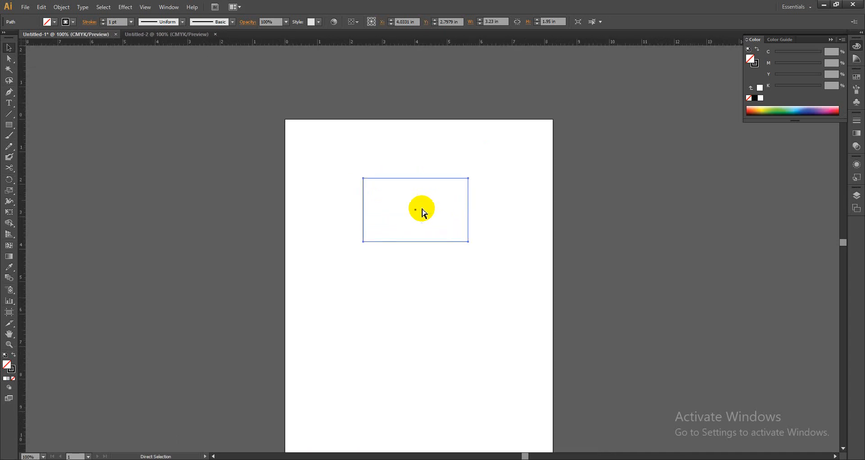
key(v)
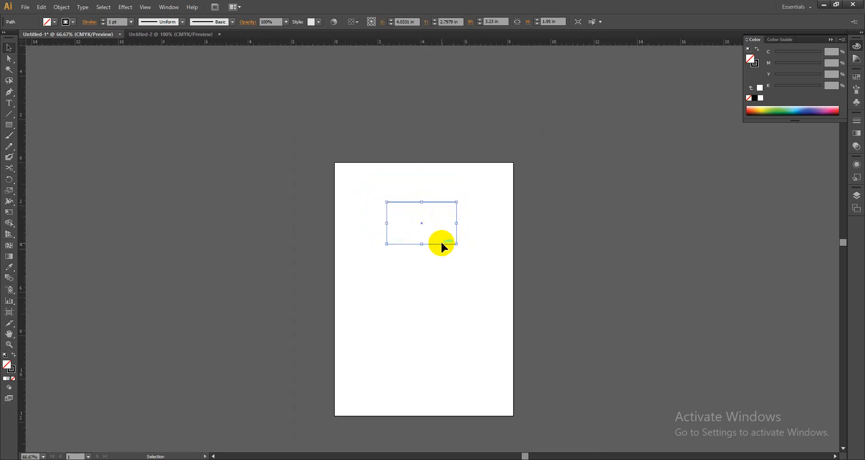
key(z)
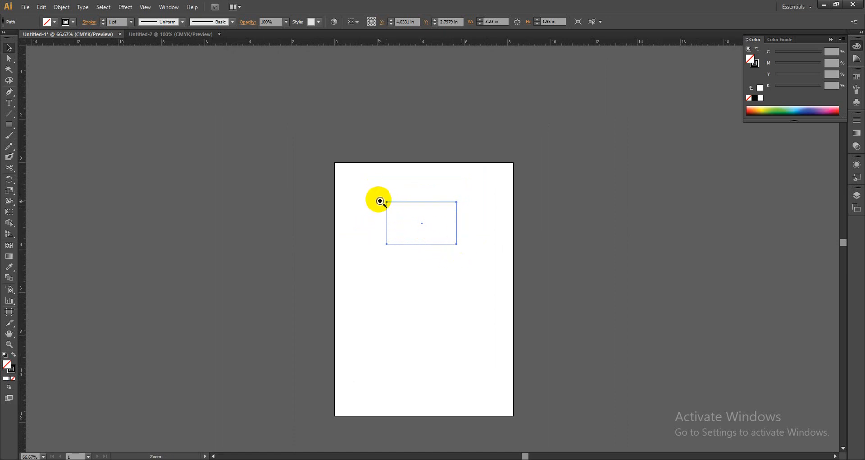
drag(380, 196, 465, 252)
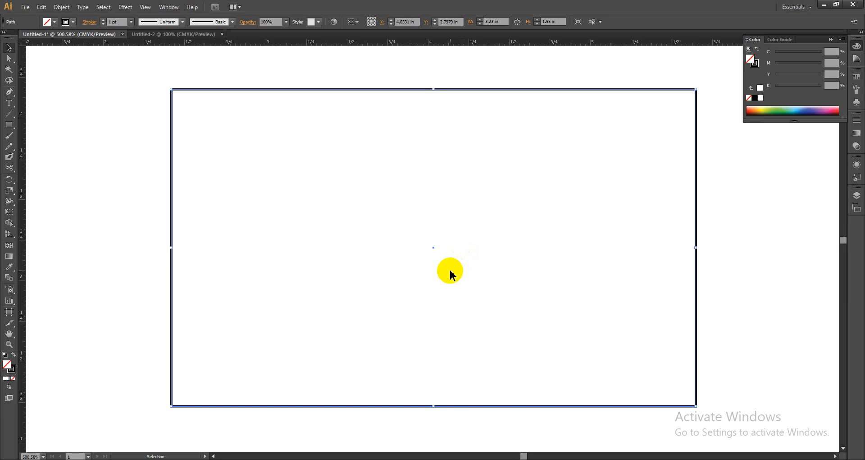
key(a)
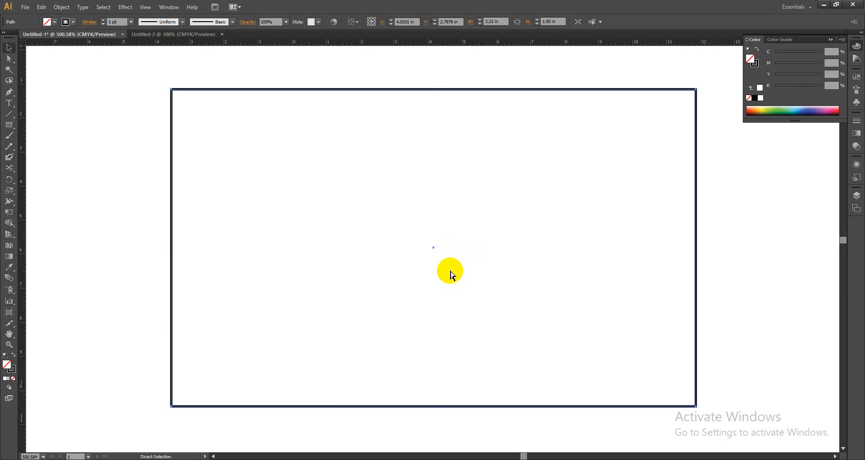
key(ctrl+0)
key(v)
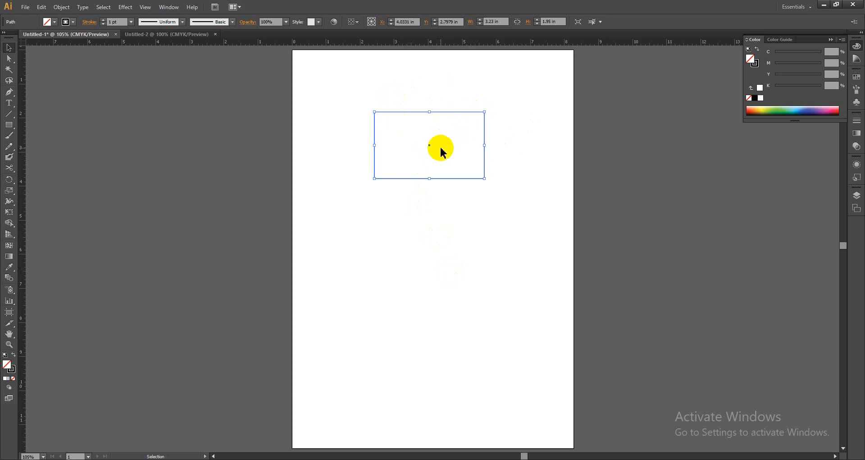
Step: Create a new one-artboard document 3.5 in wide and 2.3 in high
key(ctrl+n)
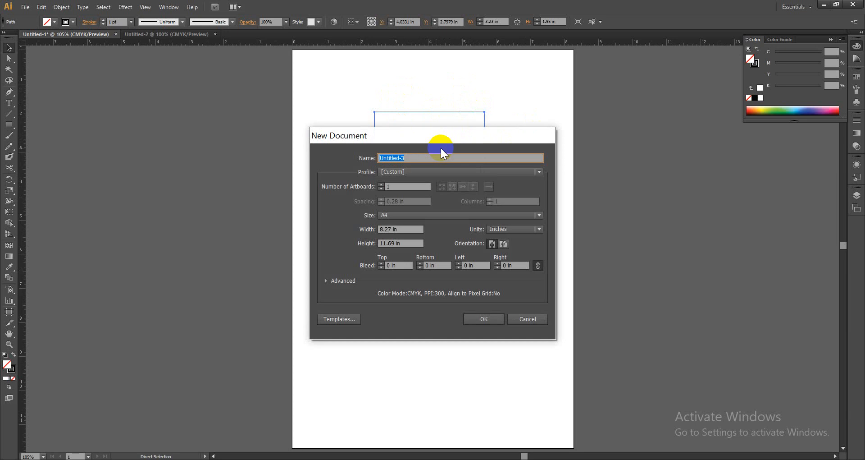
click(413, 230)
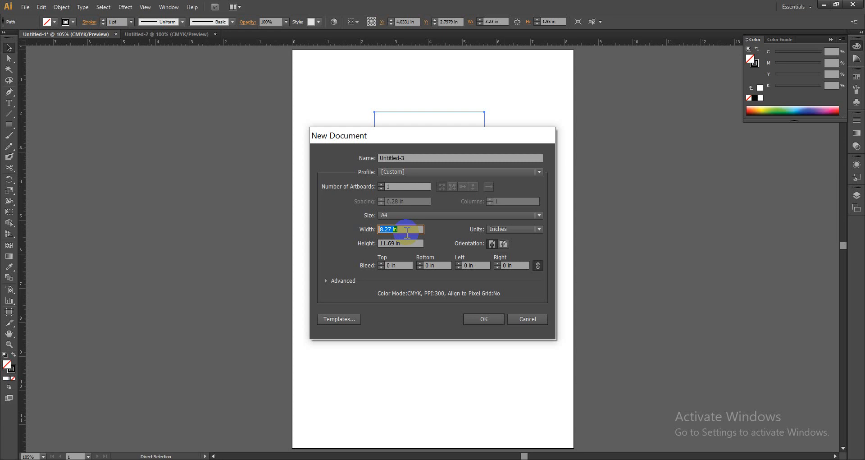
text(3.5)
key(Tab)
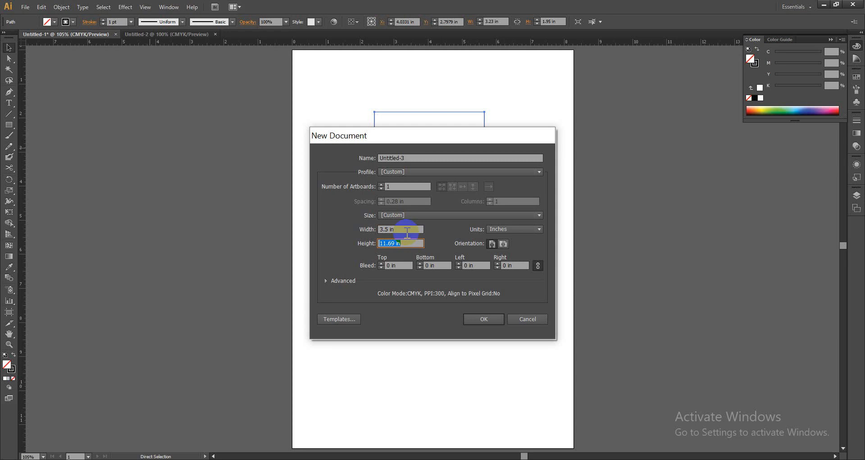
text(2.3)
click(488, 318)
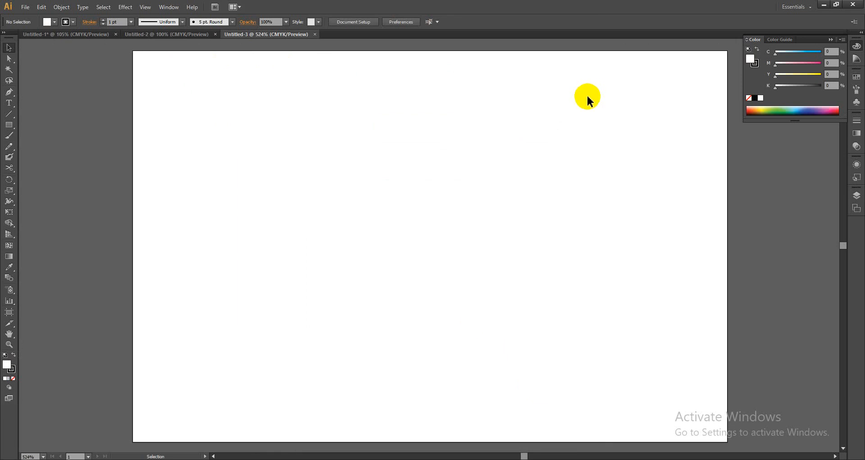
Step: Create a 3.23 by 1.95 in rectangle starting near the middle of the new artboard
key(m)
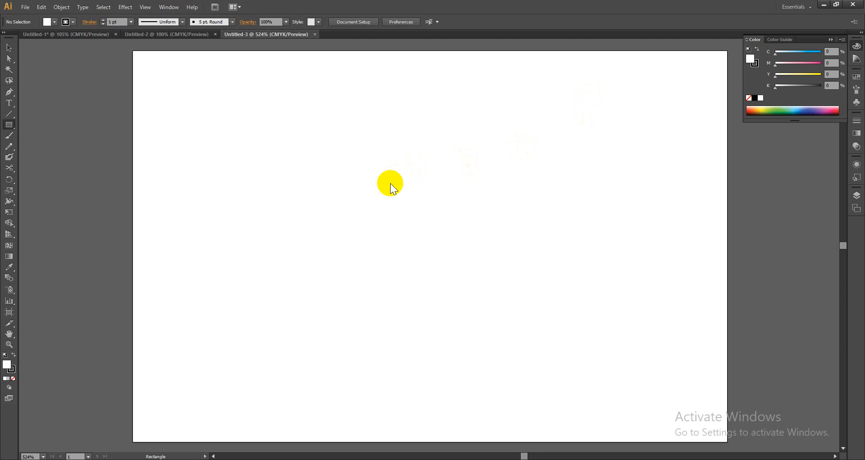
click(391, 183)
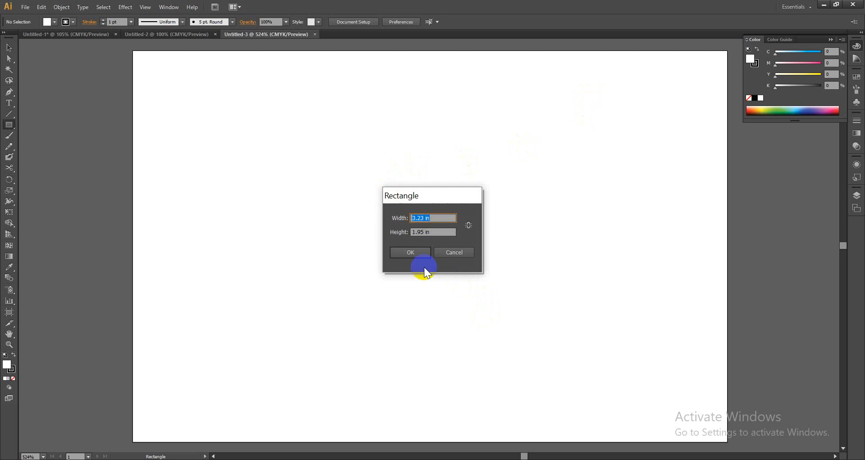
click(411, 253)
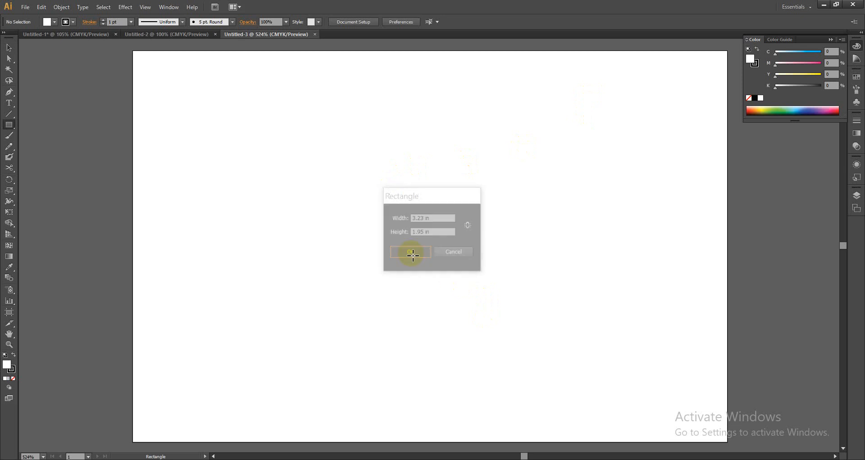
key(v)
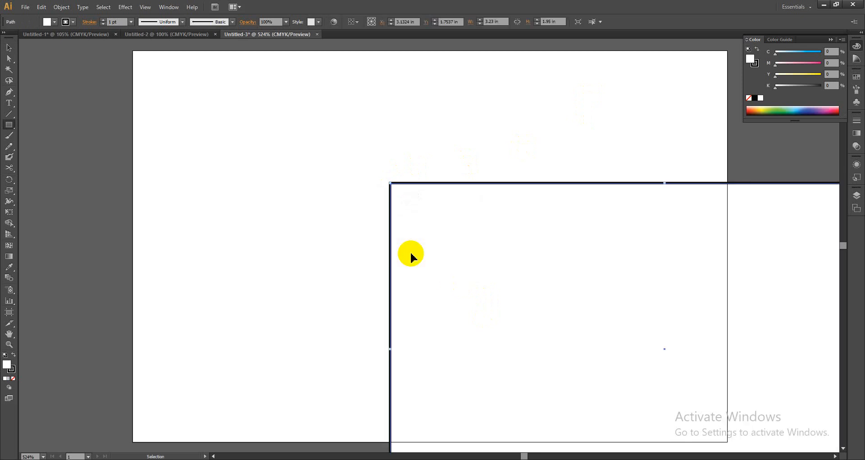
key(m)
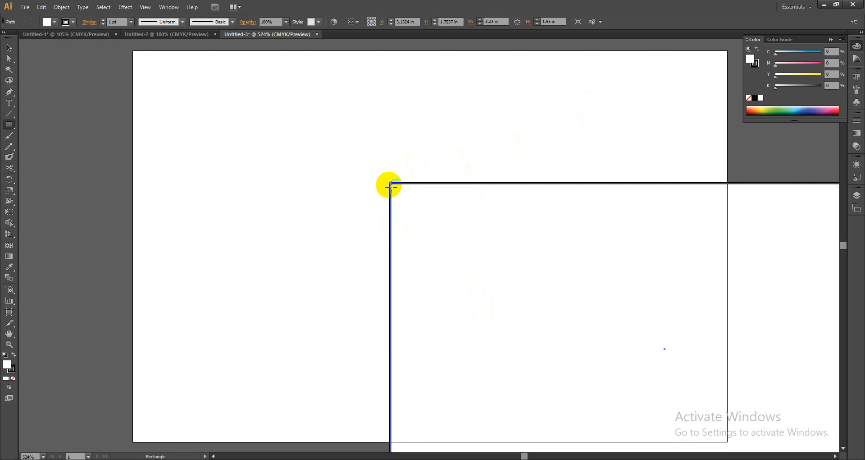
key(v)
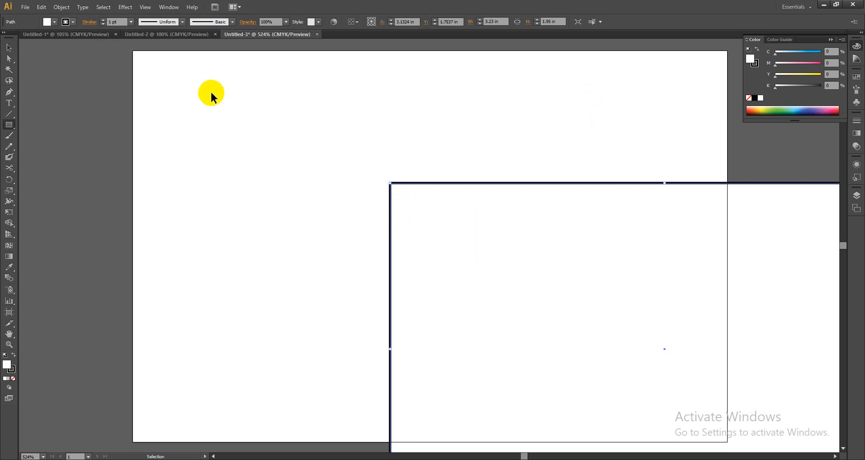
Step: Position the 3.23 by 1.95 in rectangle inside the artboard at X 1.7431, Y 1.1426 in, and delete it
key(Delete)
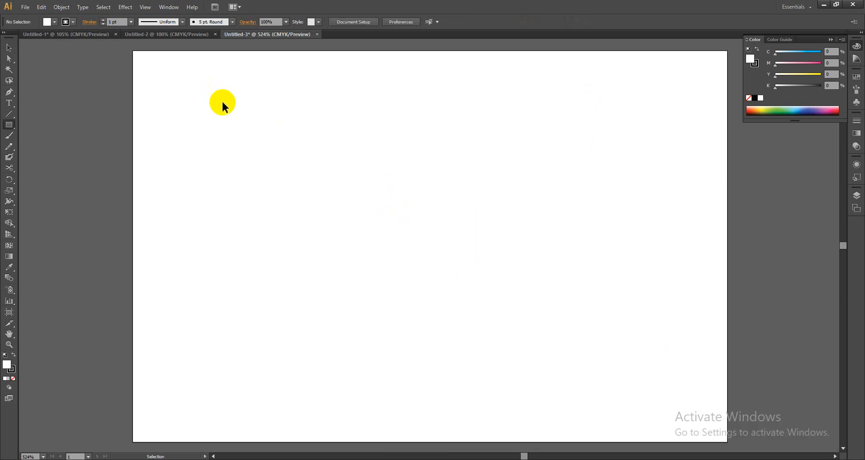
key(ctrl+z)
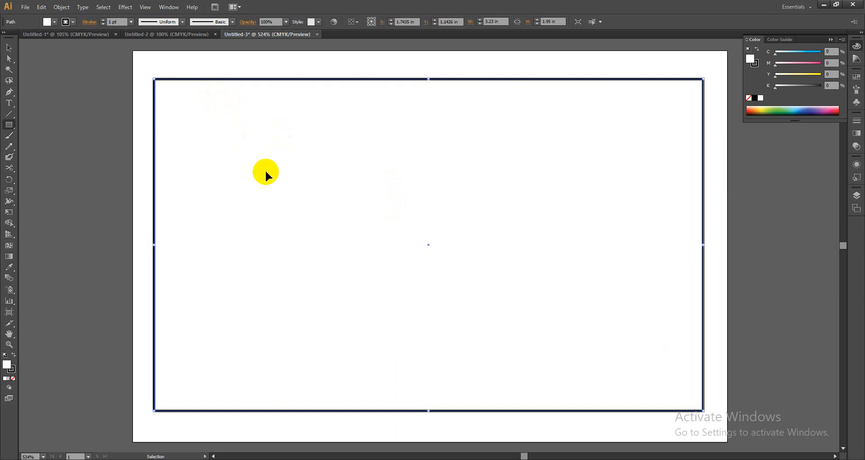
key(Delete)
Step: Place a 3.23 by 1.95 in rectangle extending past the artboard's right edge, and delete it
key(m)
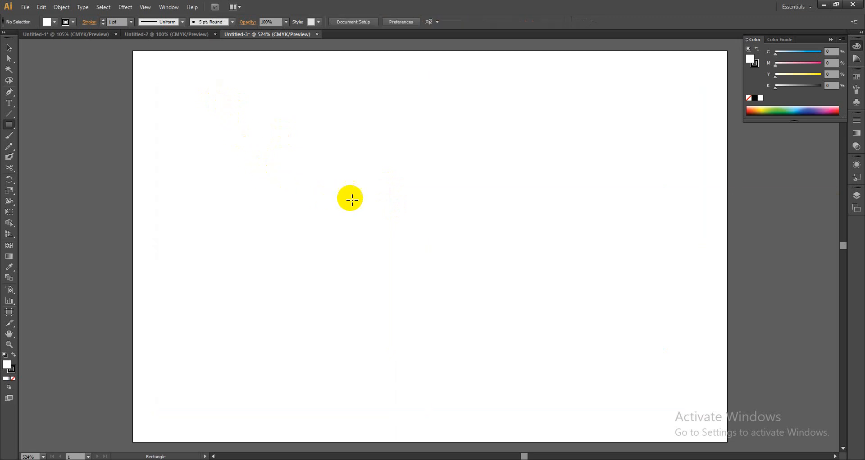
drag(511, 218, 180, 199)
key(v)
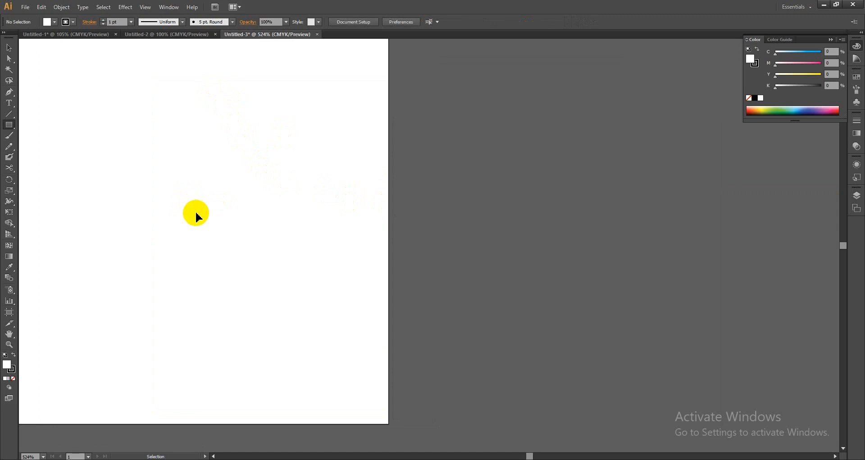
key(ctrl+z)
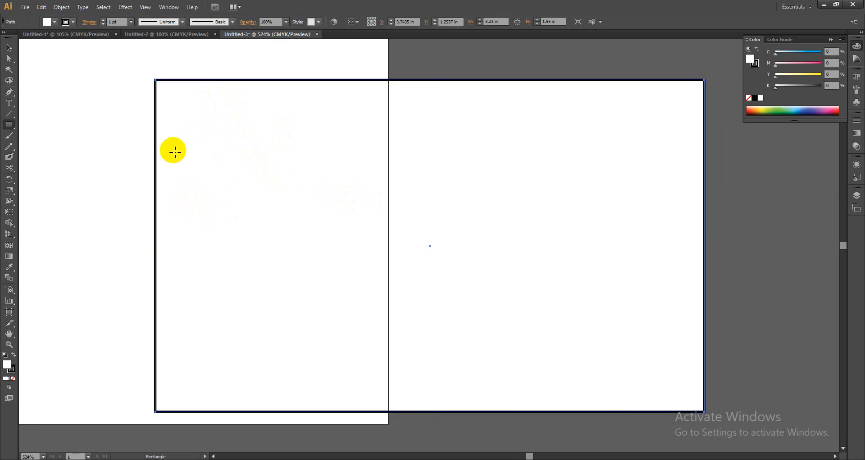
drag(141, 170, 438, 174)
drag(347, 166, 334, 176)
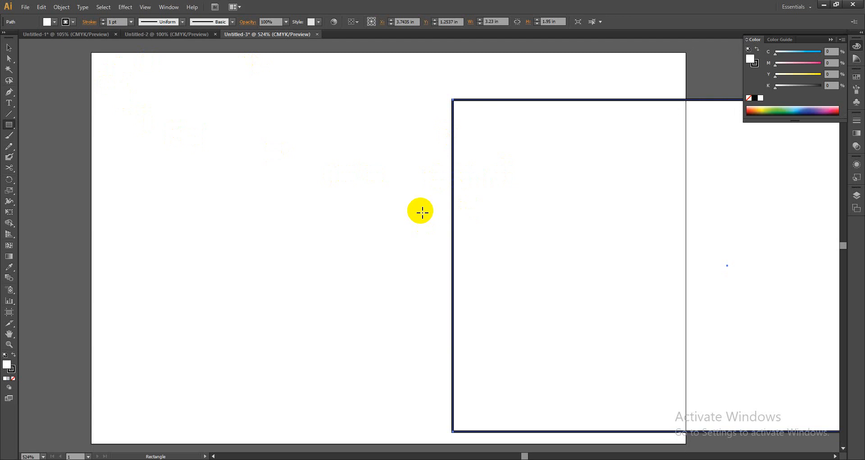
key(Delete)
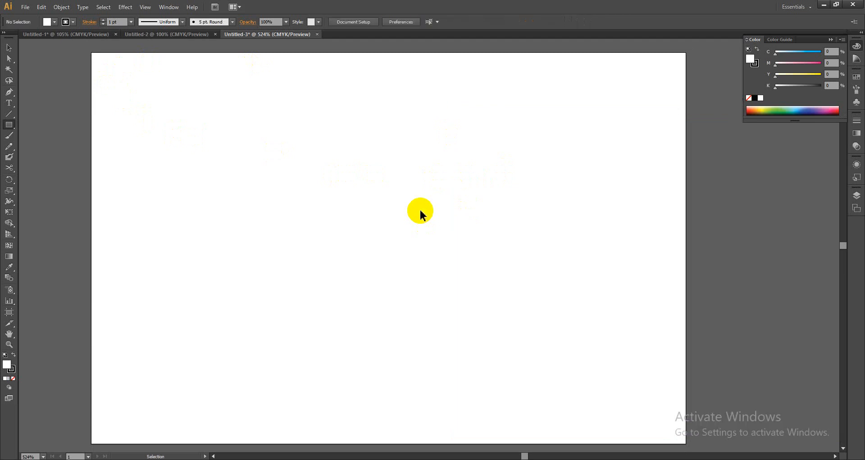
Step: Pan the view away from the artboard with the Hand tool, and fit the artboard back in the window
key(space)
drag(446, 208, 441, 210)
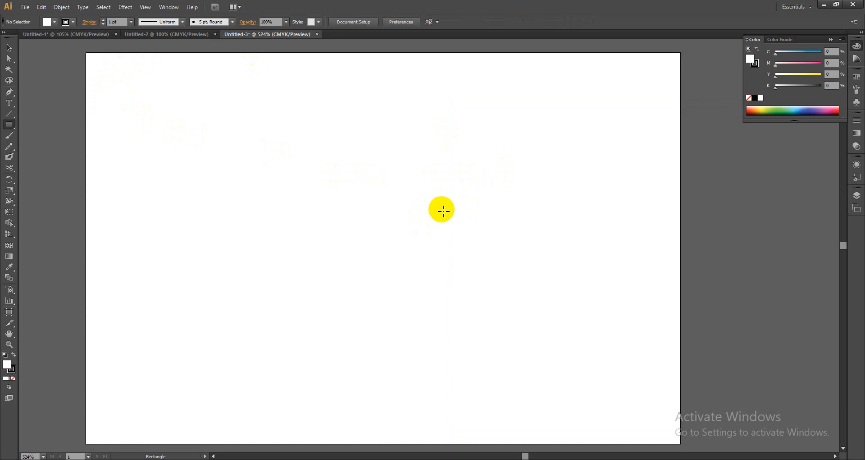
key(ctrl)
key(space)
drag(547, 271, 199, 29)
drag(365, 275, 5, 106)
drag(460, 251, 129, 180)
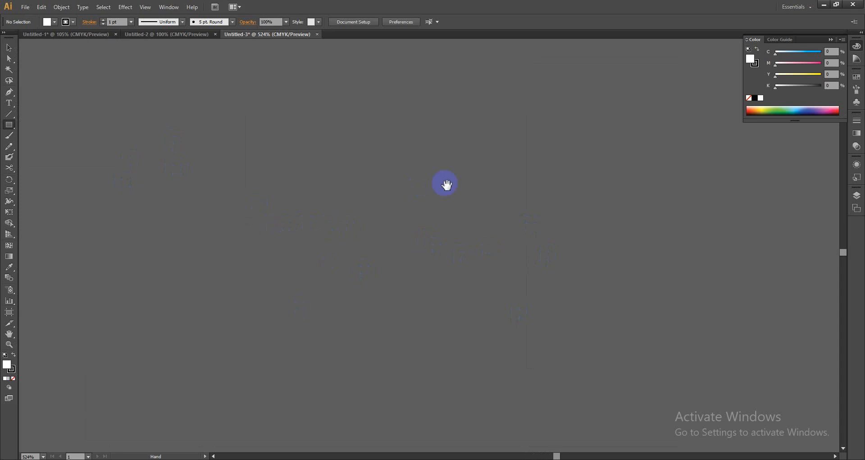
drag(446, 184, 334, 318)
drag(370, 221, 250, 243)
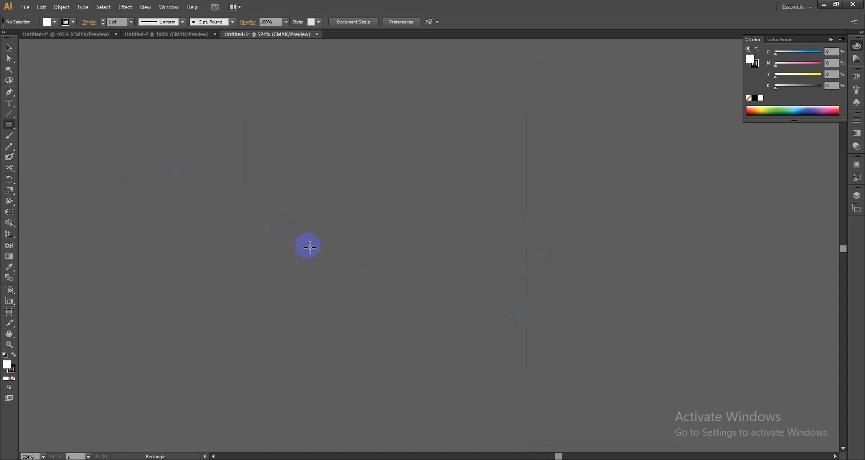
key(ctrl+0)
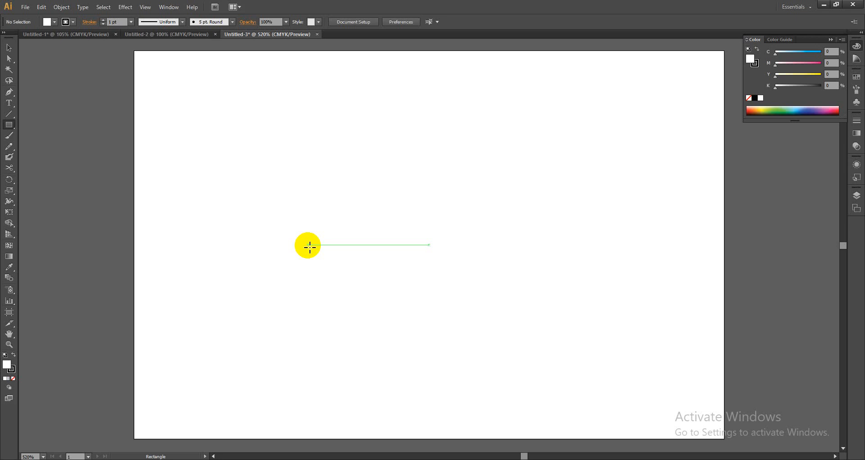
Step: Paste the 3.23 by 1.95 in rectangle onto the artboard at X 1.7574, Y 1.1565 in
key(v)
click(308, 245)
key(m)
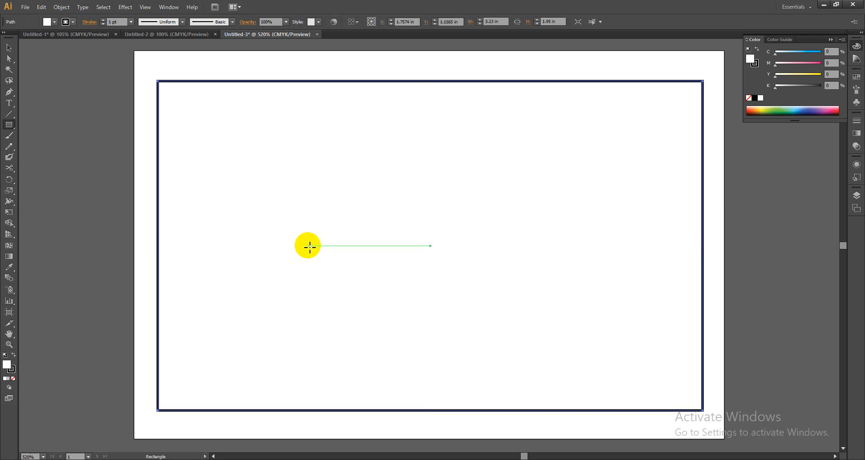
Step: Paste a second rectangle copy extending past the artboard's right edge, and undo the paste
key(space)
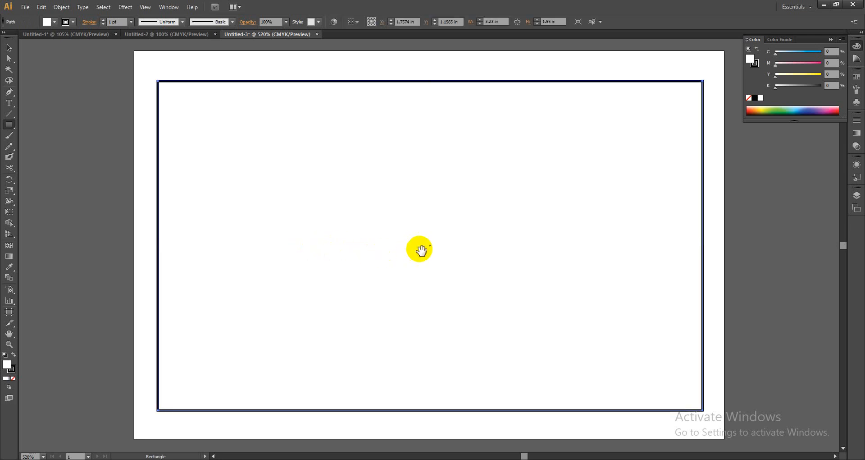
drag(427, 251, 395, 251)
key(ctrl+v)
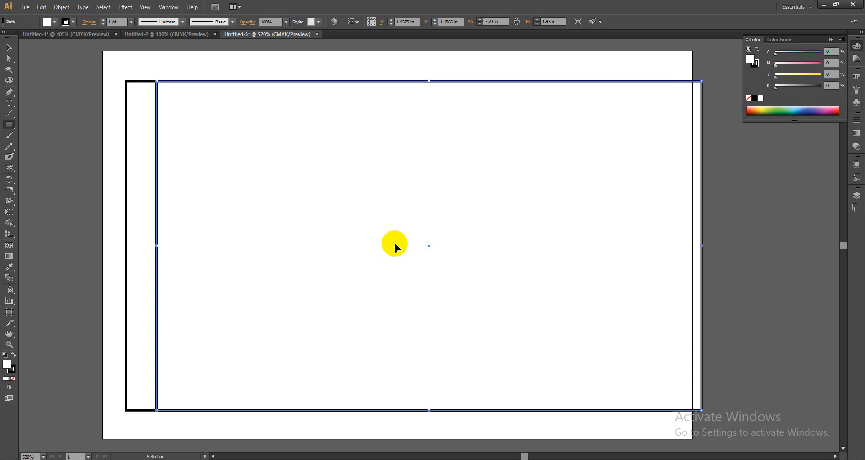
key(ctrl+z)
scroll(395, 243, left, 1)
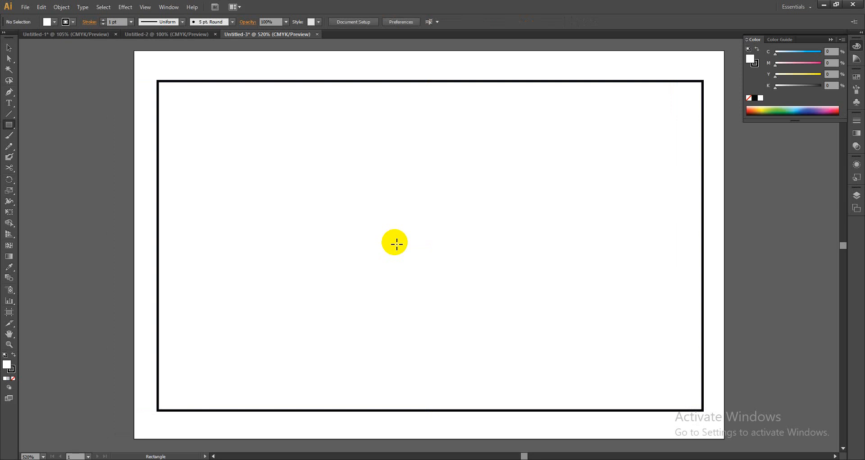
Step: Select the rectangle by its top edge, and review the New Document size settings without creating a document
ctrl+click(356, 81)
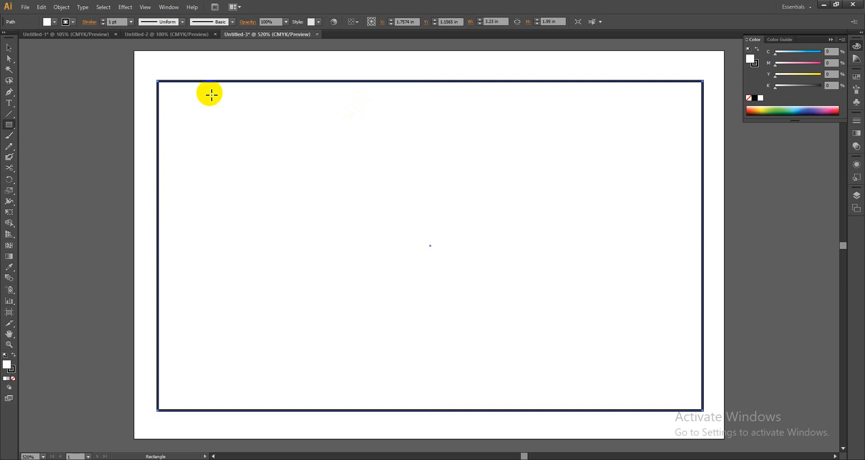
key(ctrl)
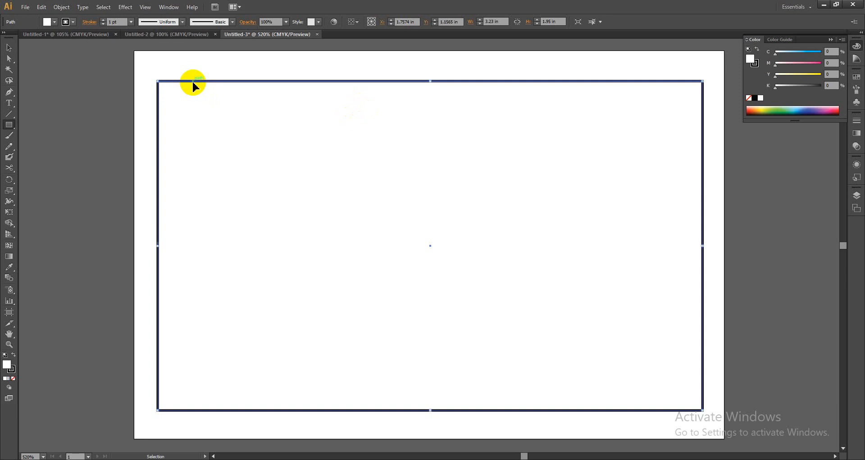
key(ctrl+n)
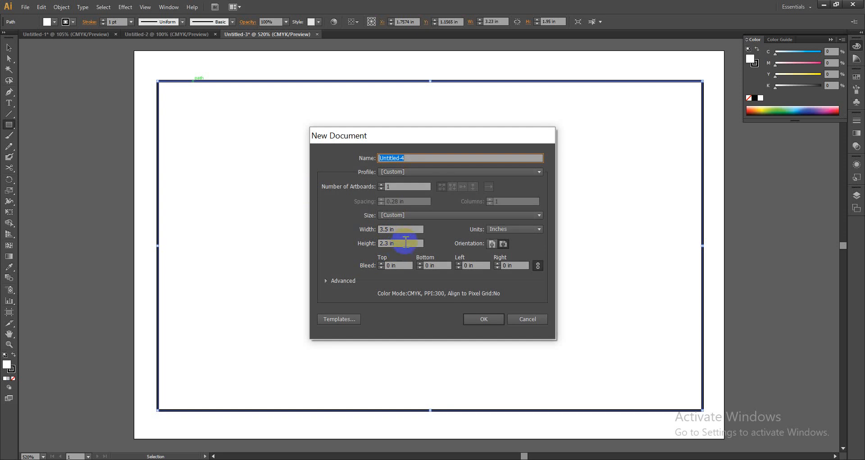
click(532, 319)
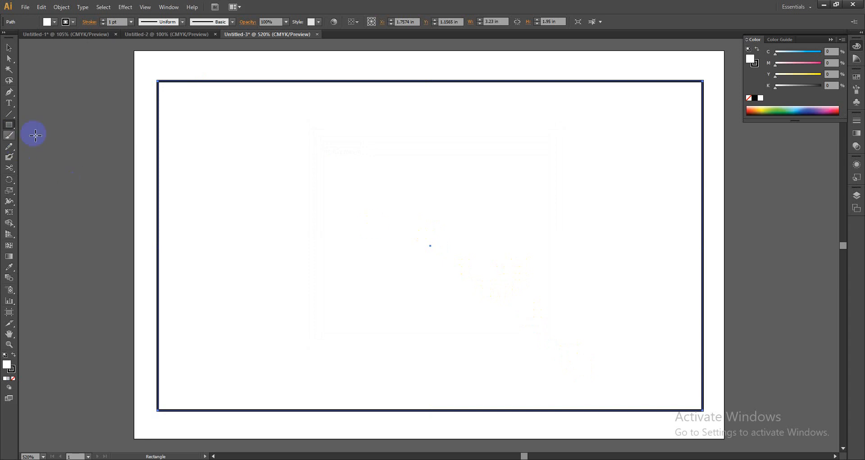
Step: Review the Rectangle tool's width and height settings without creating another shape
click(328, 241)
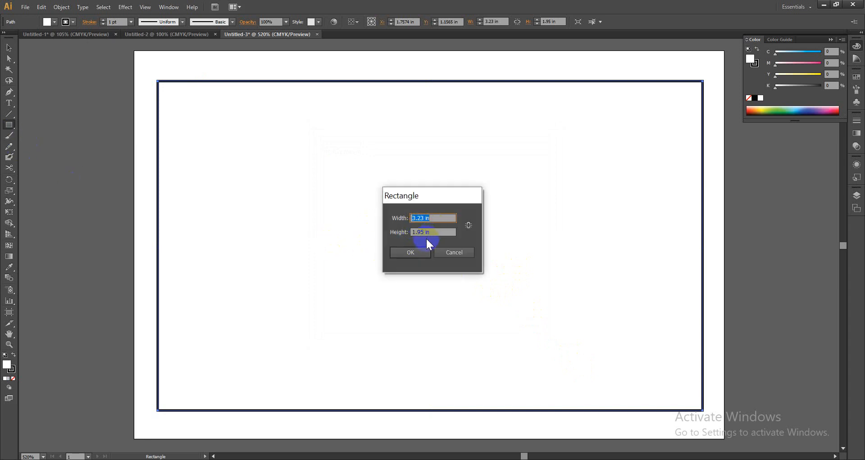
click(462, 253)
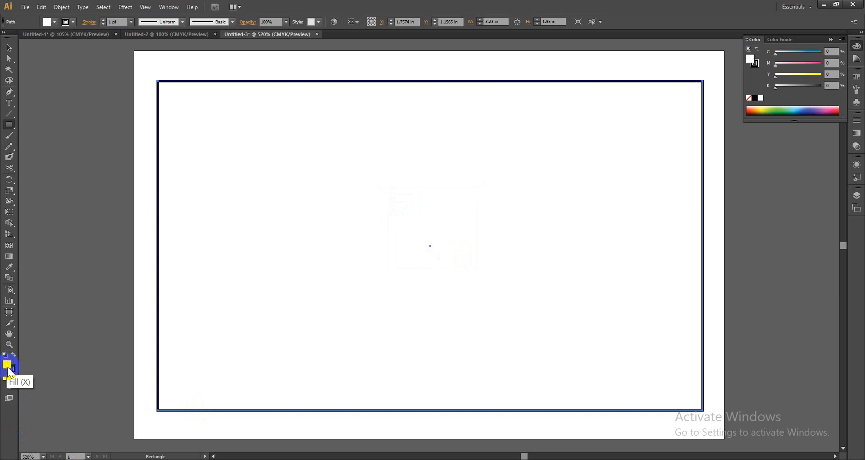
click(10, 378)
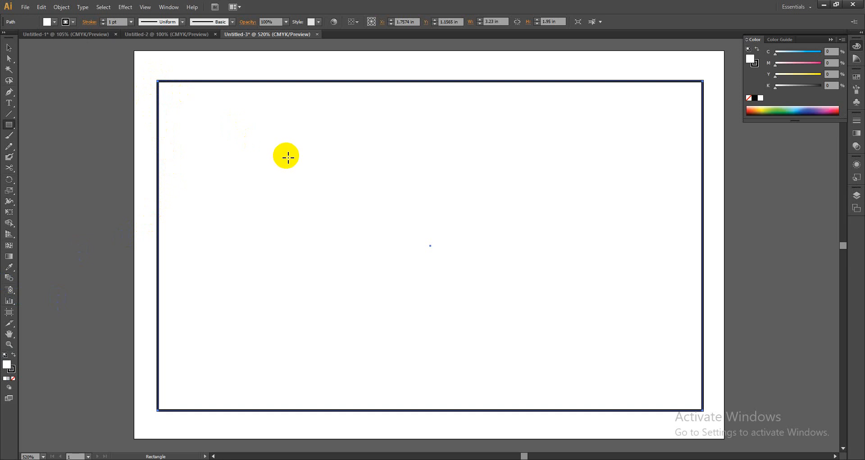
click(311, 197)
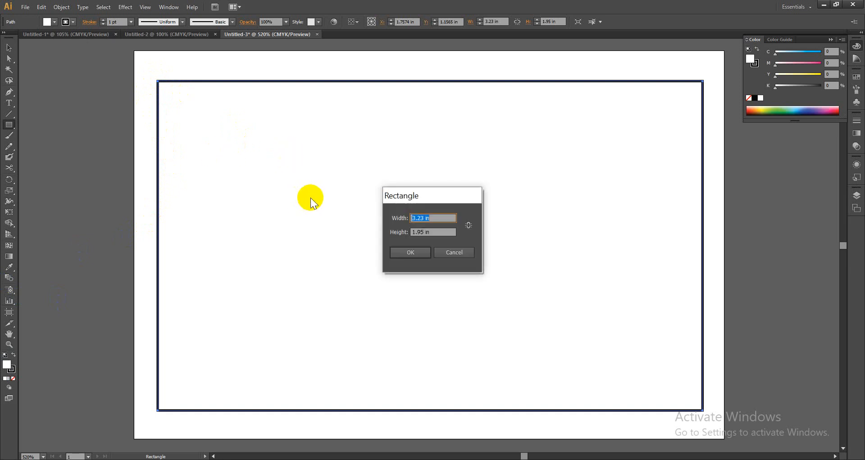
click(453, 253)
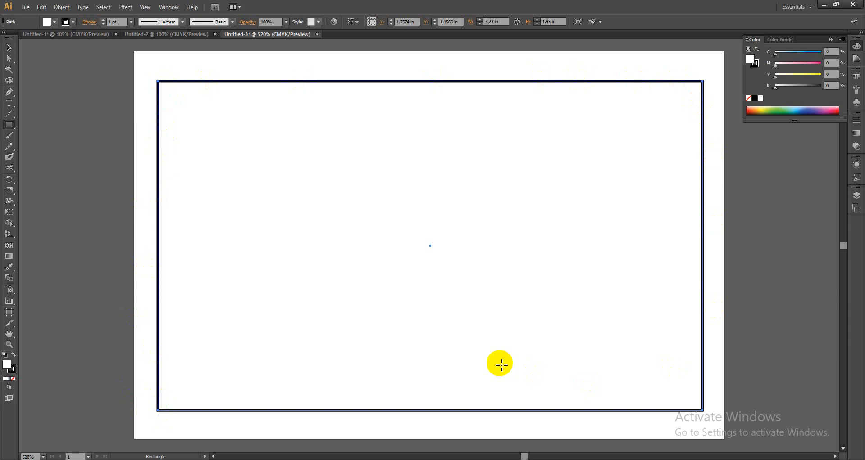
Step: Demonstrate the Selection tool by selecting the rectangle through its interior and its top edge, deselecting it each time
key(v)
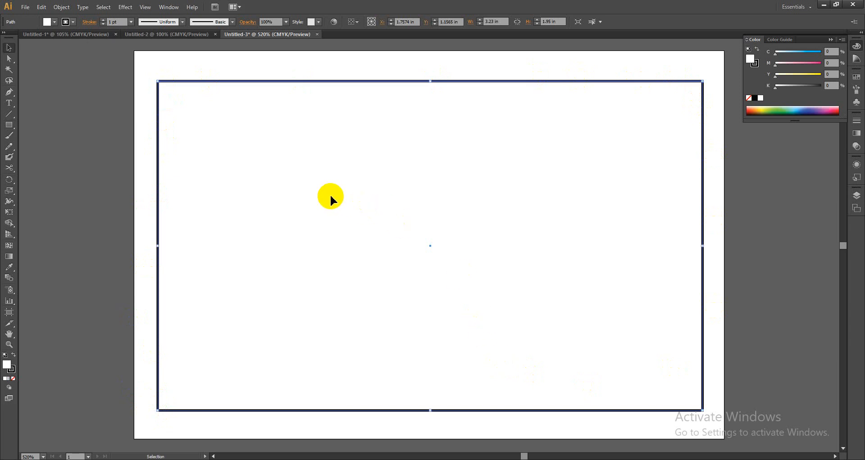
click(374, 69)
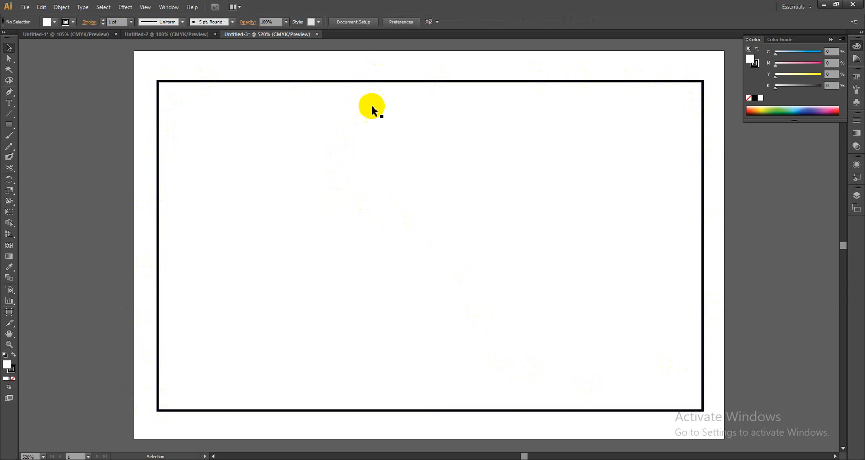
click(385, 177)
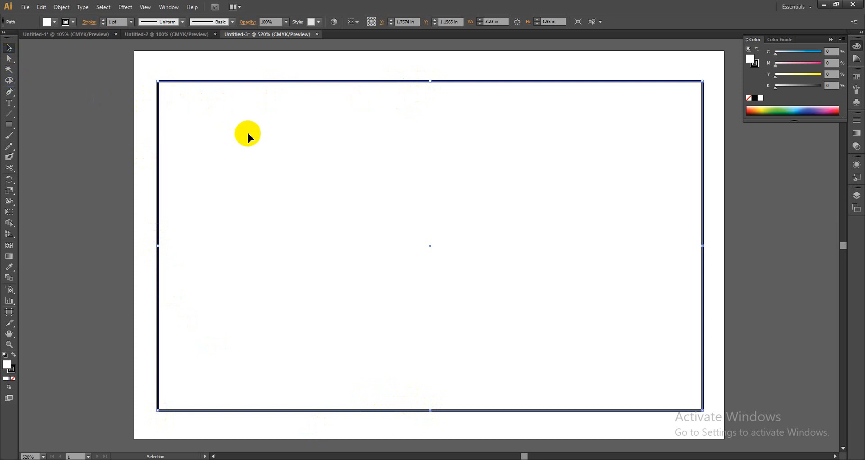
click(211, 62)
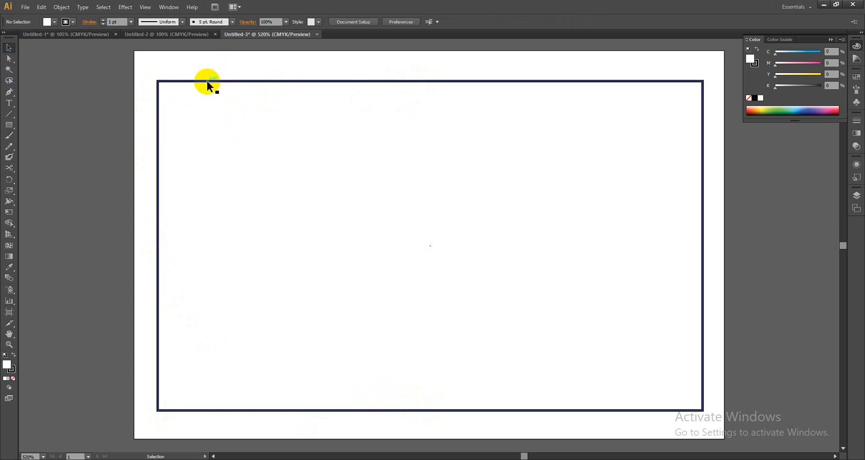
click(208, 81)
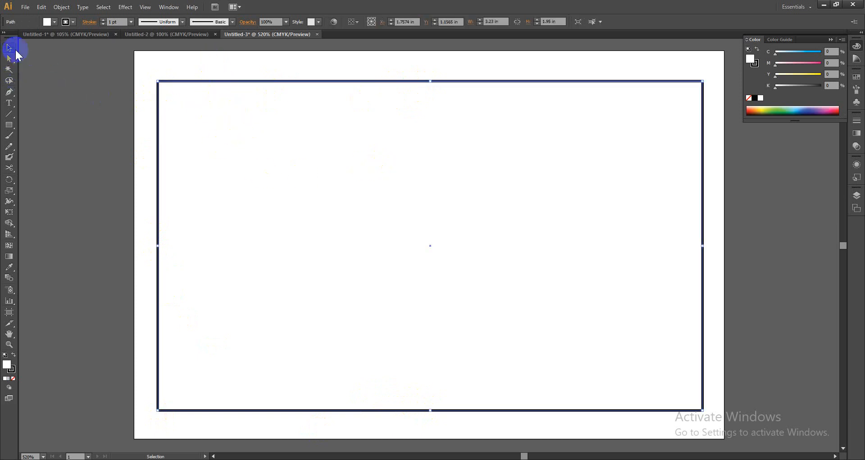
click(357, 72)
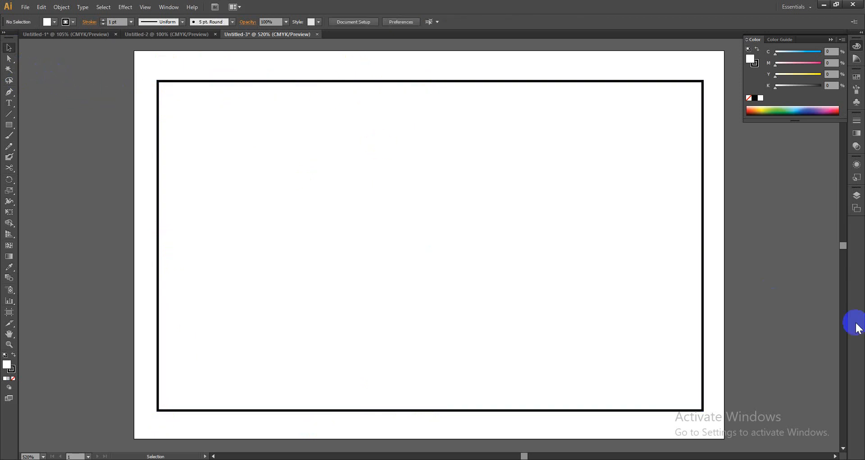
Step: Draw a rectangle about 0.31 by 0.32 in outside the artboard's right edge, and delete it
key(m)
drag(738, 193, 791, 245)
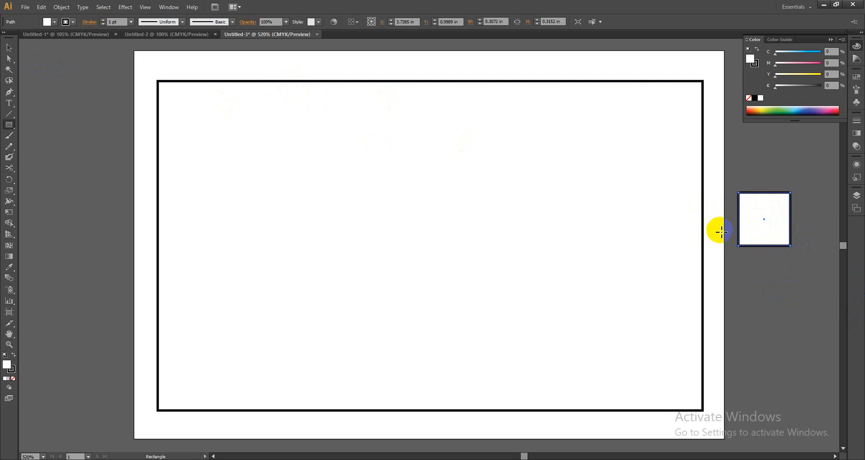
key(Delete)
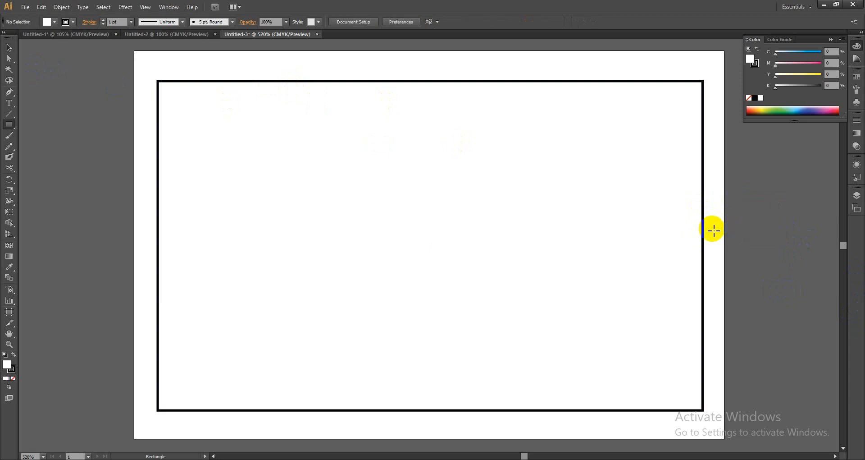
Step: Select the 3.23 by 1.95 in rectangle, and switch to Direct Selection and back to the Selection tool
key(v)
click(576, 221)
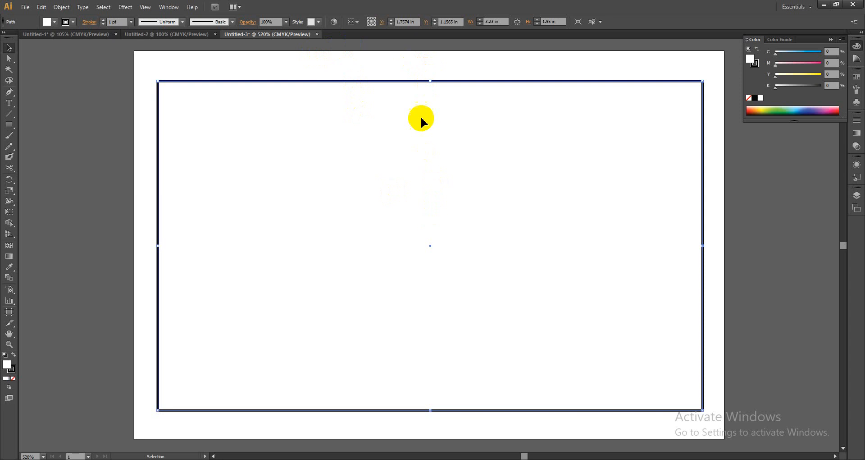
click(449, 75)
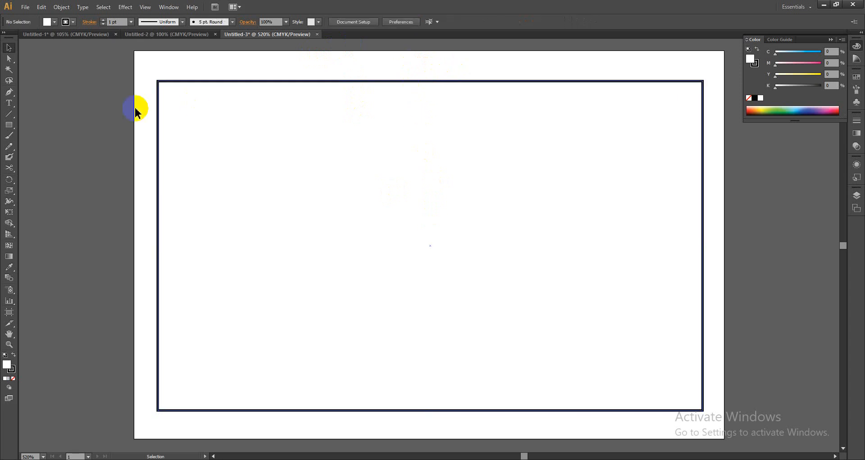
click(446, 81)
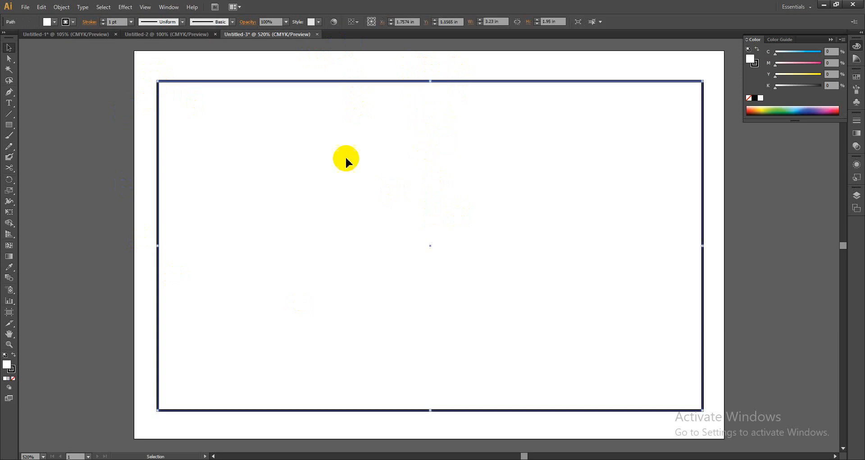
key(a)
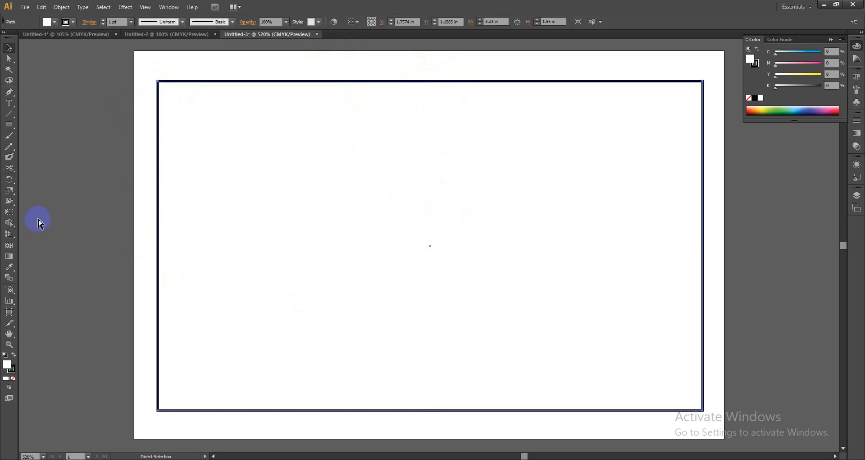
key(v)
Step: Show the document rulers around the artboard, and hide them again
key(ctrl+r)
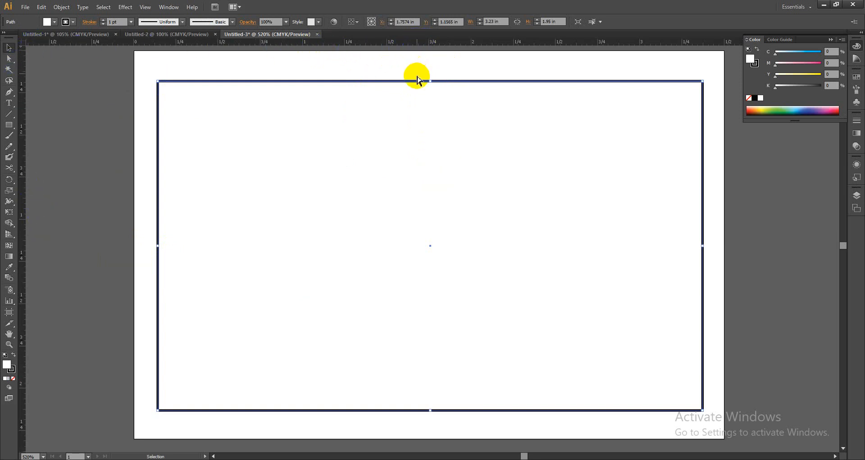
key(a)
key(v)
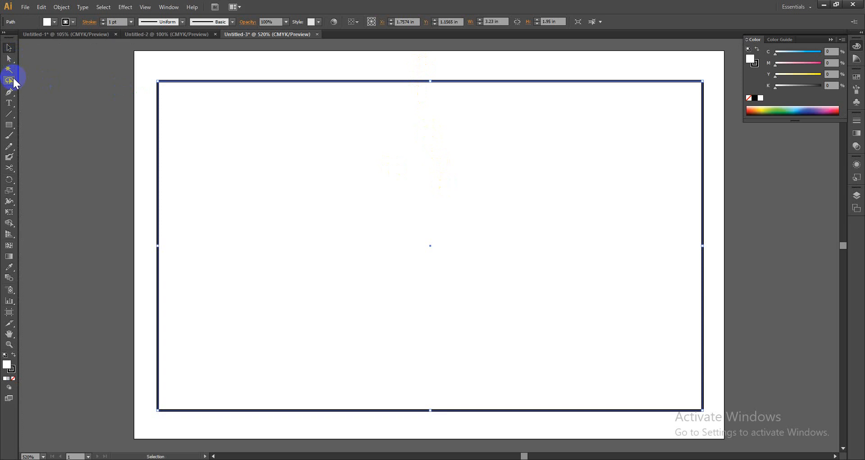
Step: Toggle the side panels off and on, and hide the toolbox, control bar and all panels
key(shift+Tab)
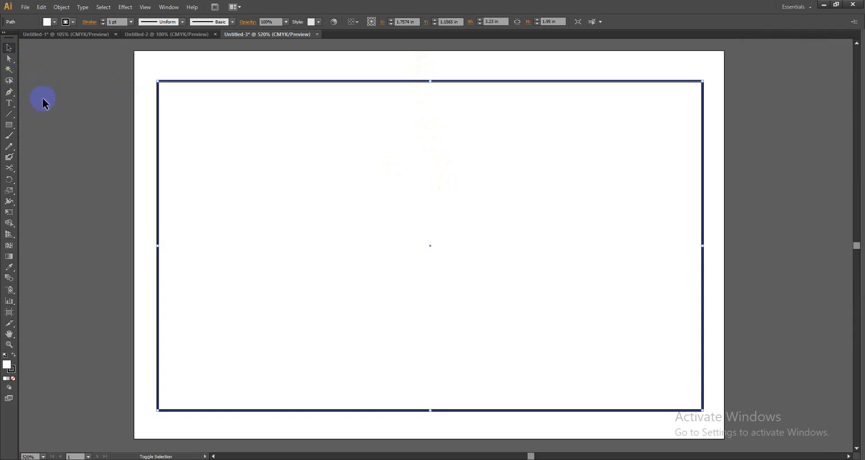
key(shift+Tab)
key(Tab)
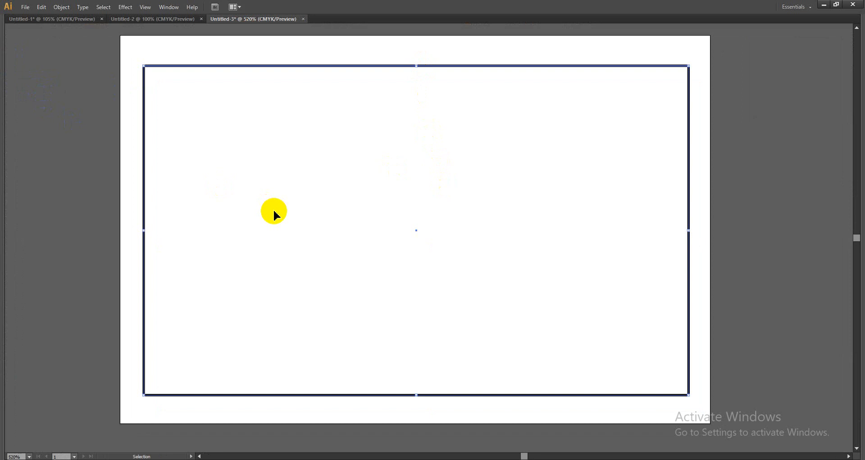
key(Tab)
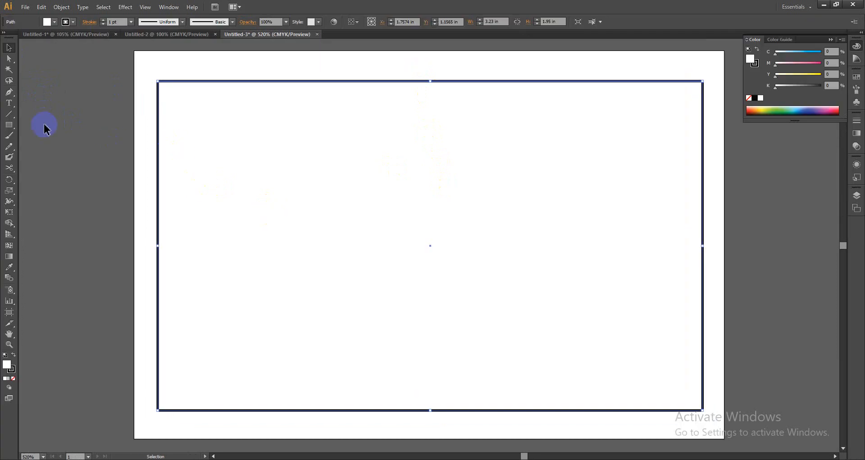
key(Tab)
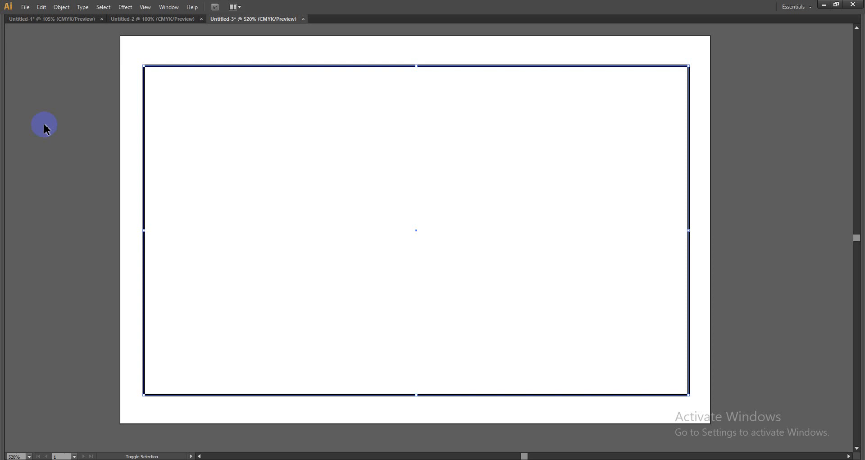
Step: Restore the hidden toolbox and control bar, and toggle the side panels until only they are hidden
key(Tab)
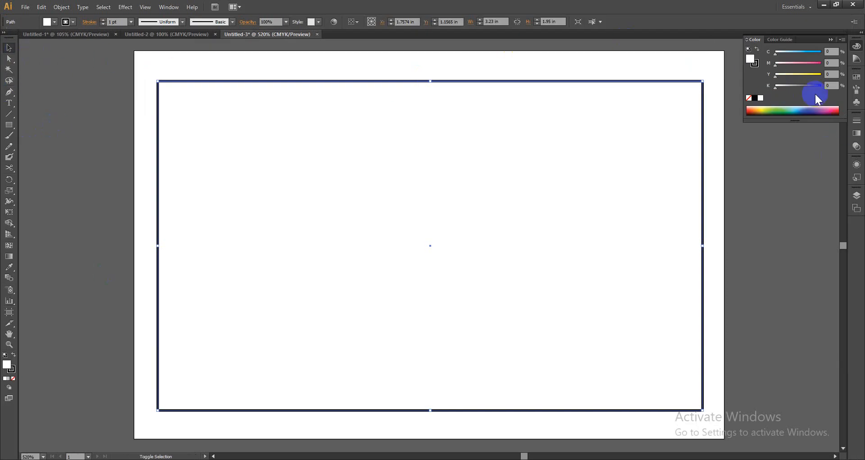
key(shift+Tab)
key(shift+Tab)
key(shift+Tab)
key(shift+Tab)
key(shift+Tab)
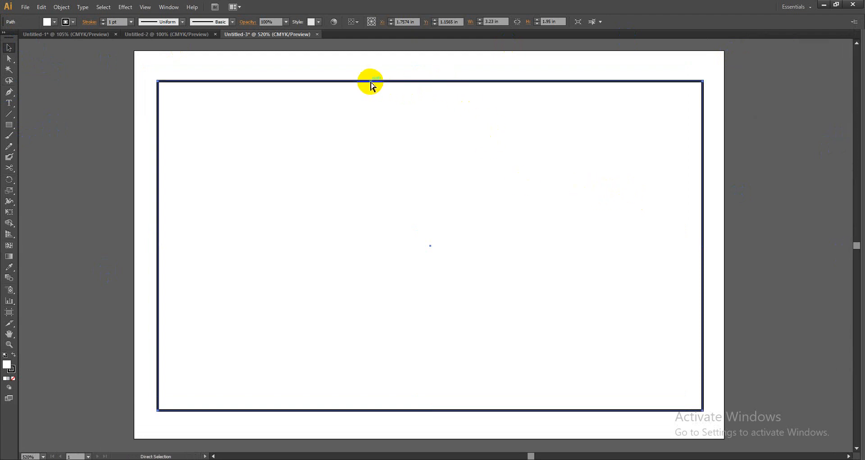
Step: Show the rulers, and place one vertical and one horizontal guide through the rectangle's centre
key(ctrl+r)
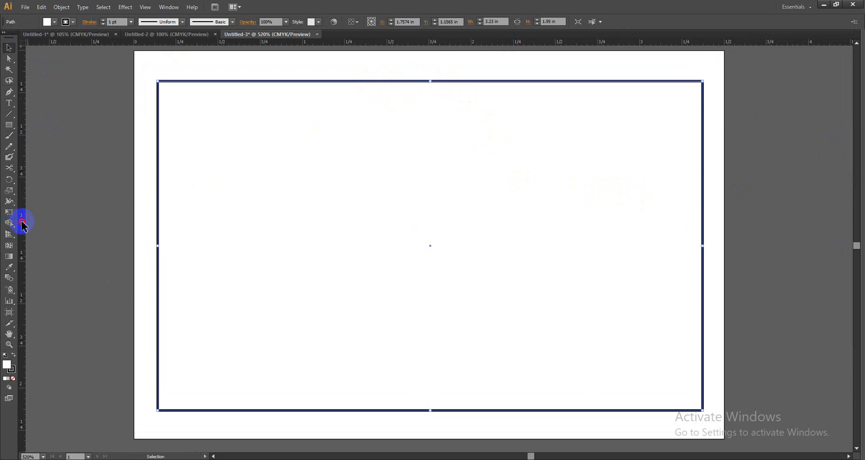
drag(23, 224, 428, 90)
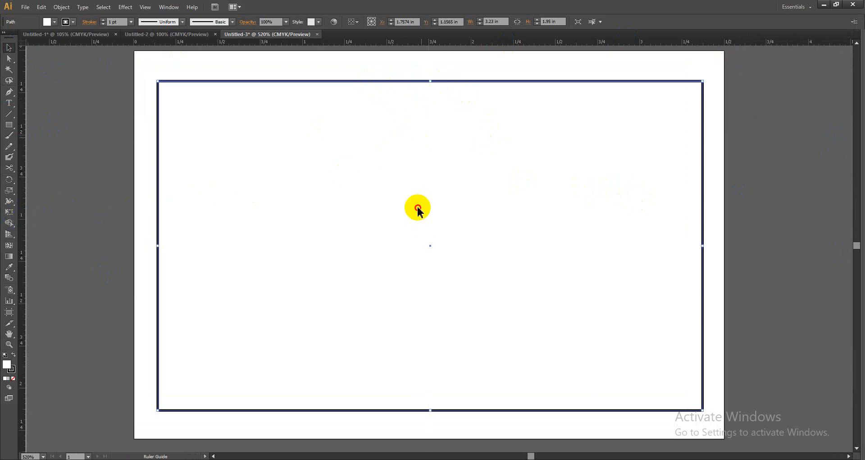
drag(418, 208, 429, 248)
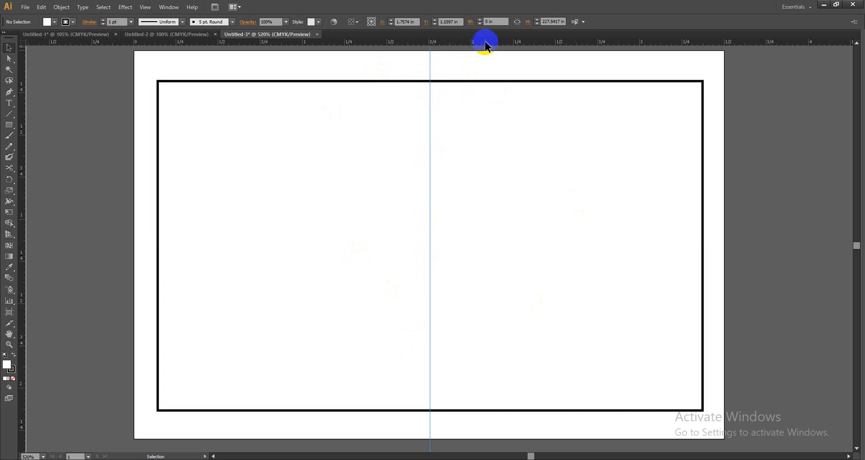
drag(547, 74, 520, 101)
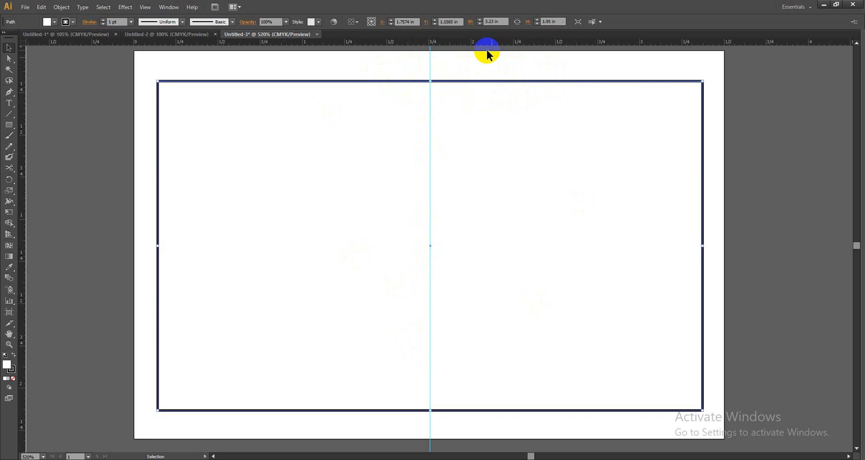
drag(486, 43, 430, 246)
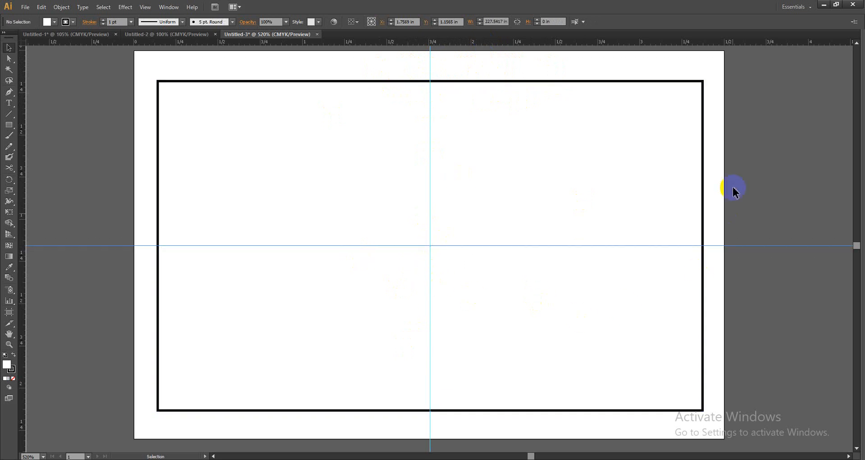
Step: Undo a trial move of the rectangle away from the guide crossing, and select the rectangle again
click(707, 67)
drag(524, 126, 424, 212)
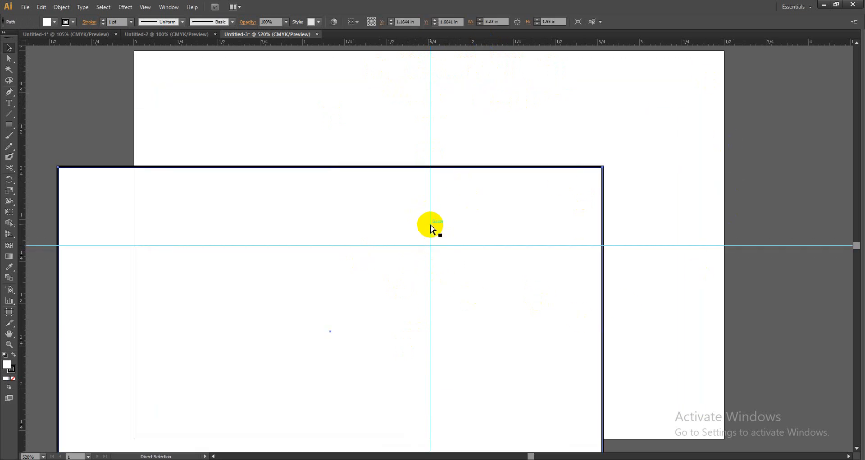
key(ctrl+z)
click(736, 185)
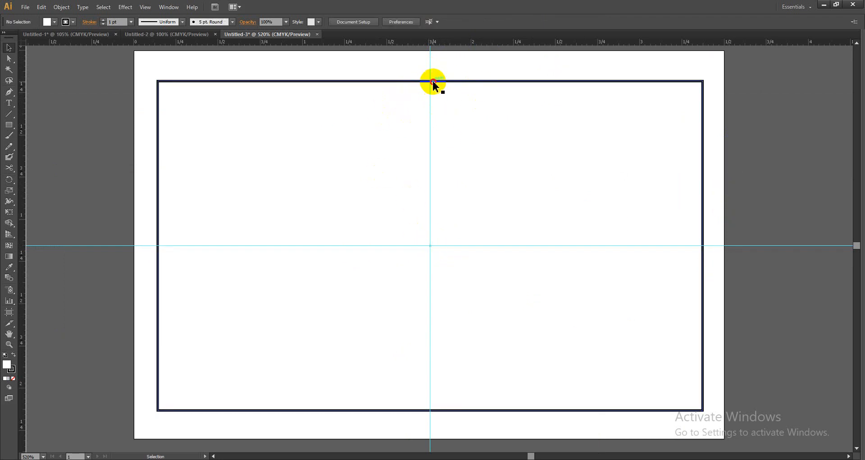
click(433, 82)
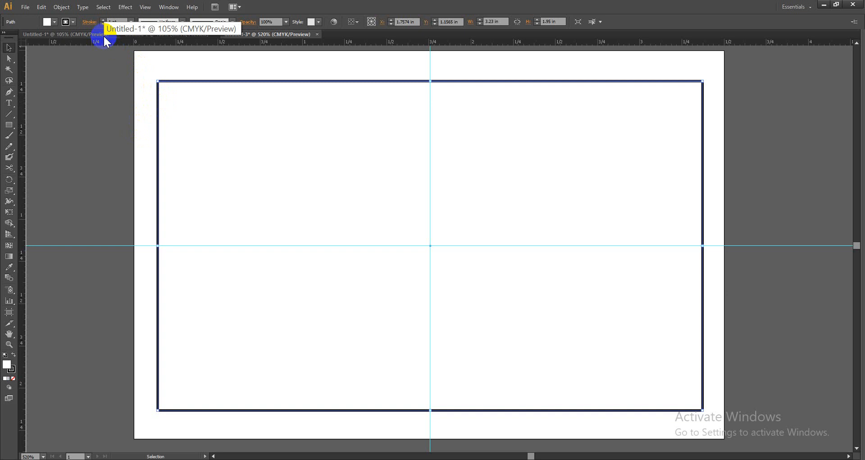
key(alt+o)
key(p)
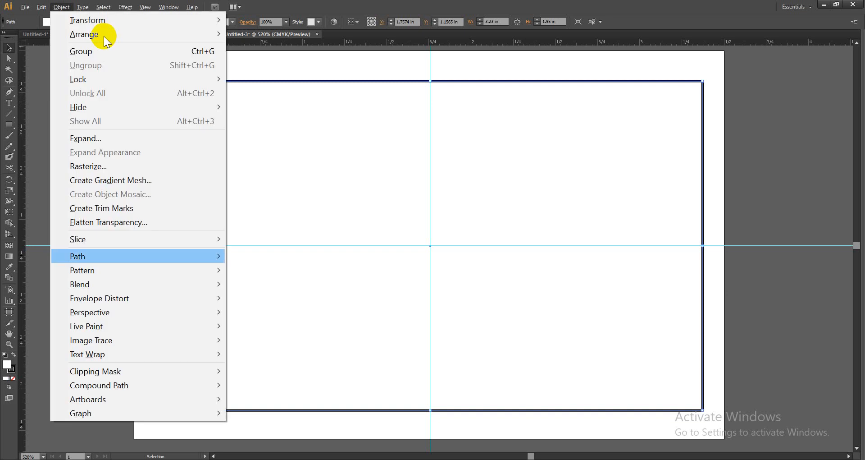
key(Right)
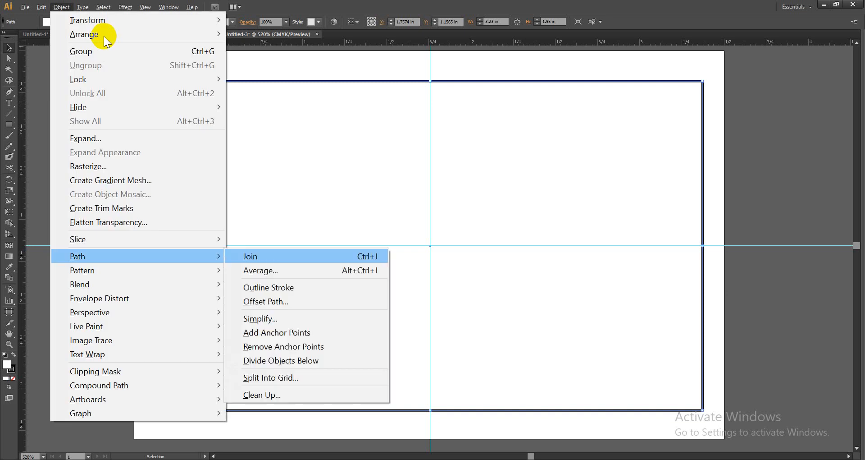
key(o)
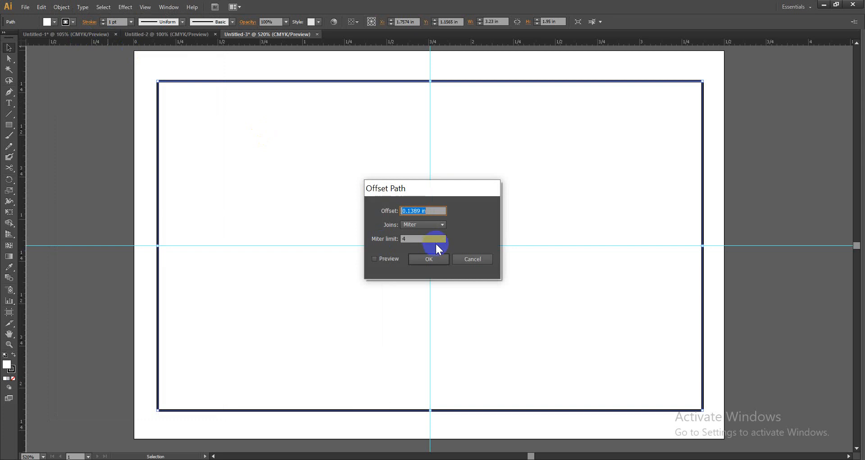
click(471, 258)
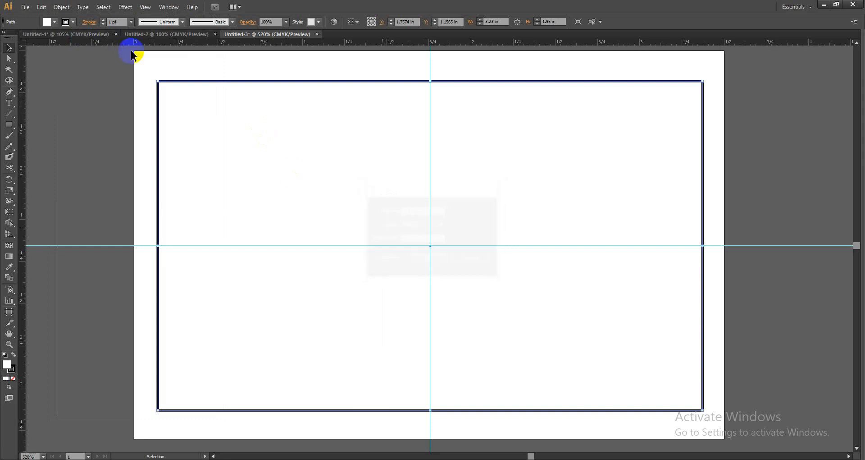
click(63, 8)
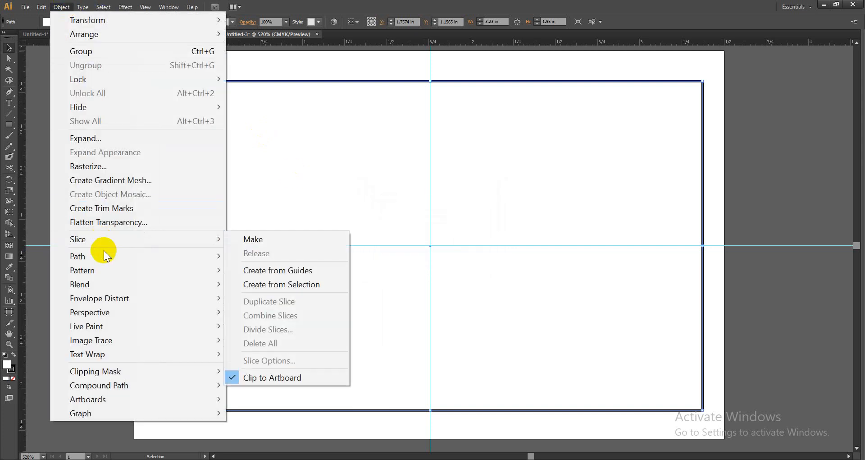
mouse_move(104, 256)
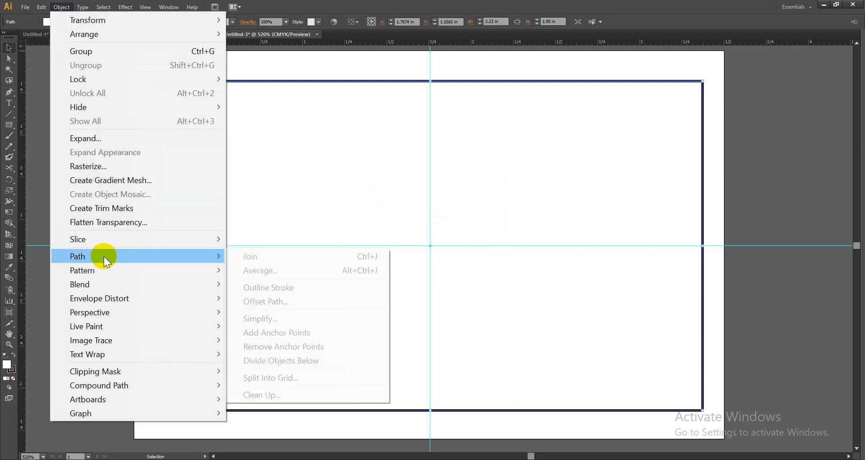
click(280, 301)
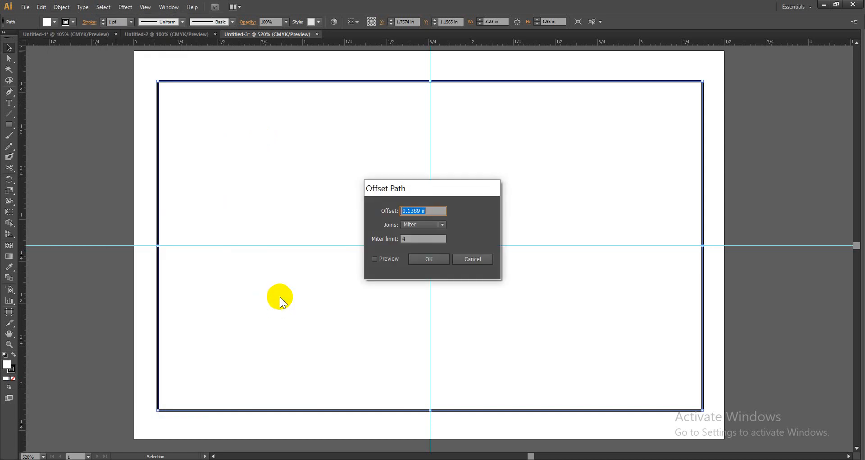
click(406, 211)
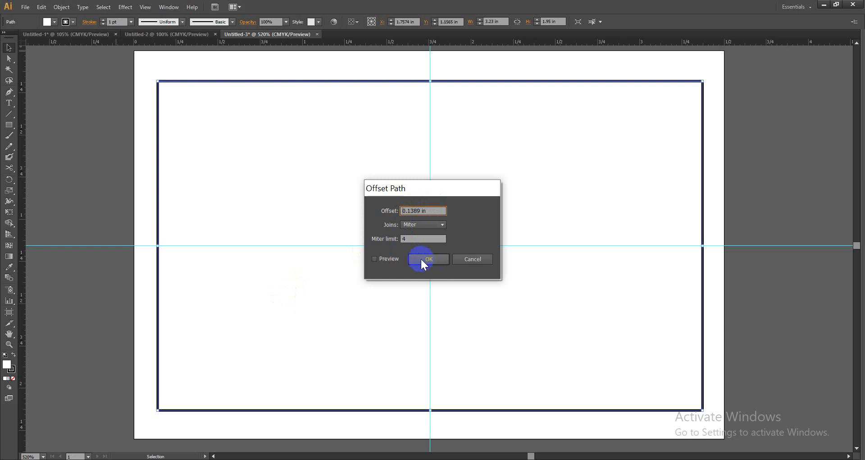
text(-)
key(BackSpace)
click(412, 211)
click(471, 259)
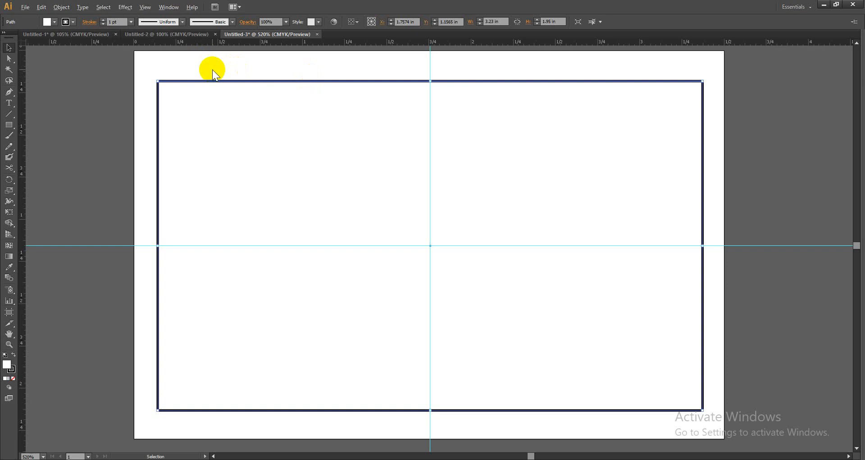
key(alt+o)
key(p)
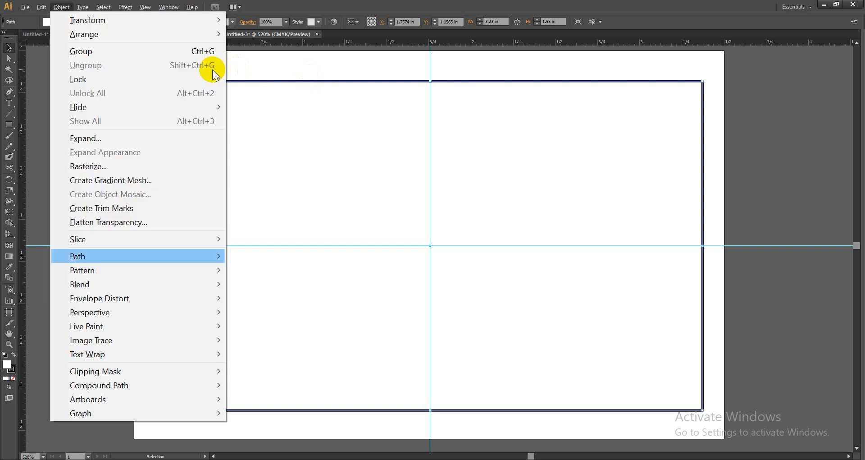
key(Return)
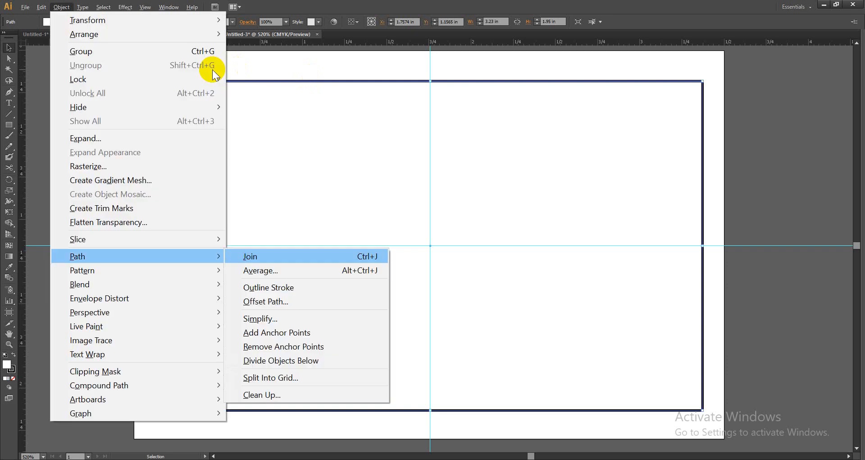
key(o)
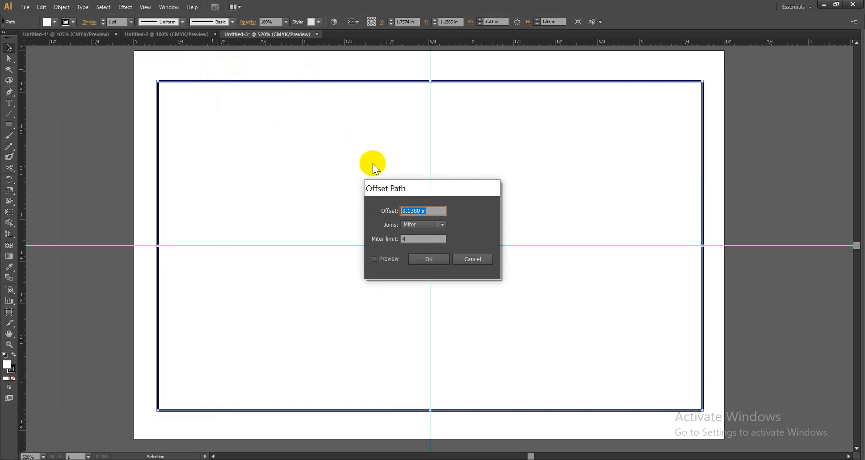
click(404, 210)
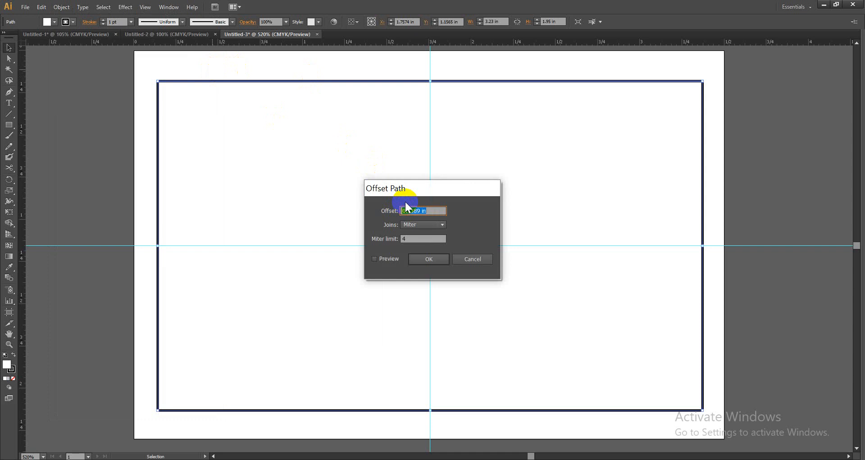
click(466, 257)
Step: Offset the selected rectangle's path by -.2 in with mitered joins to create a smaller inner rectangle
click(61, 7)
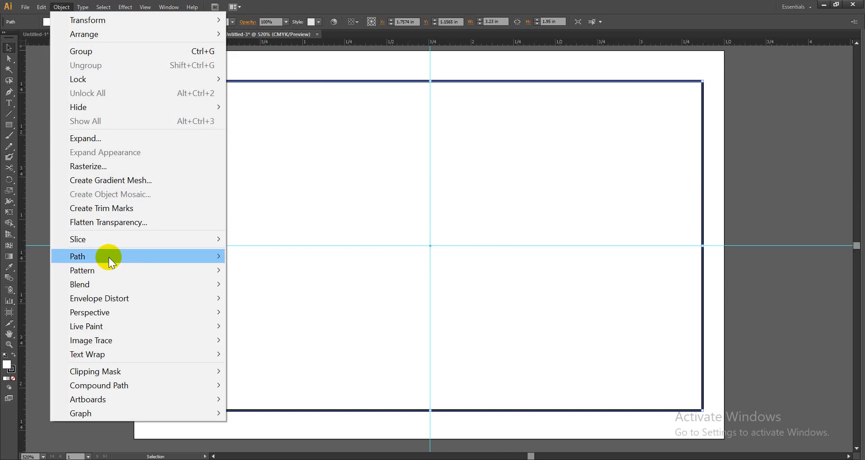
mouse_move(110, 256)
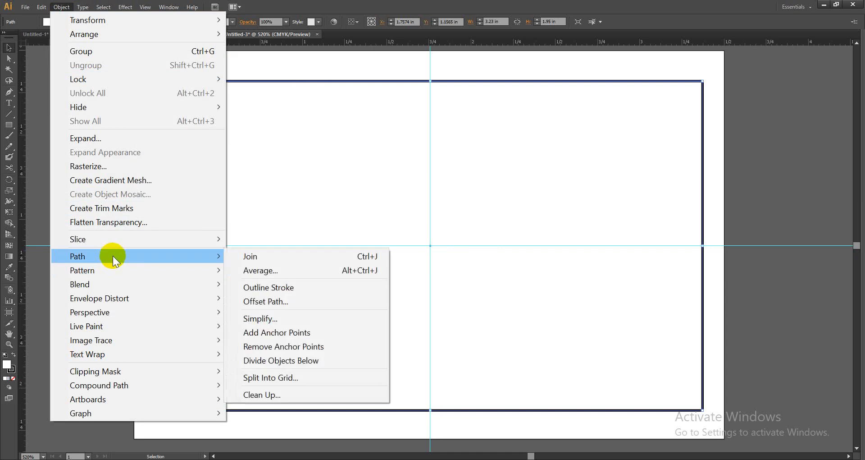
click(309, 301)
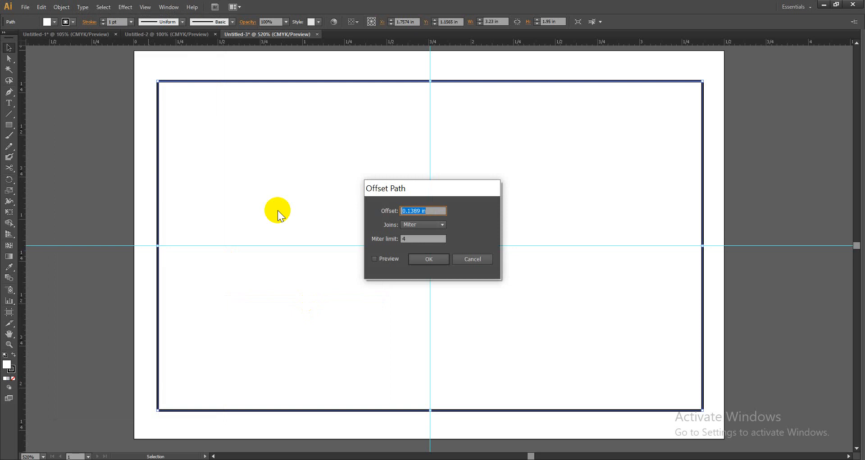
text(-.2)
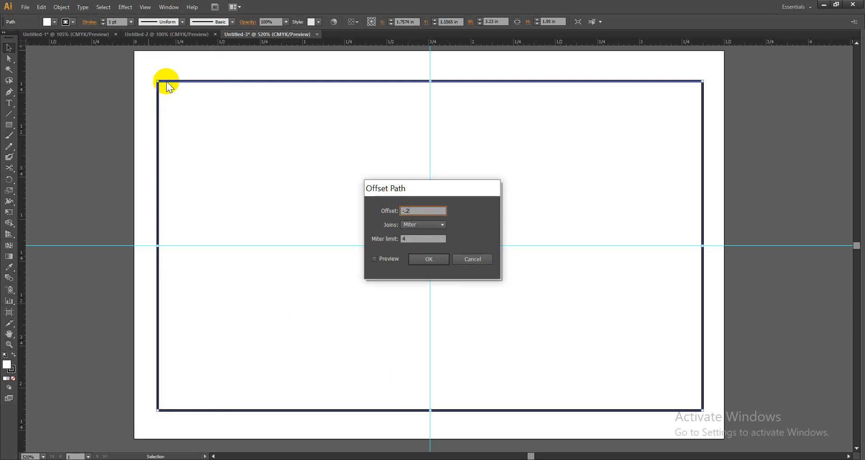
click(413, 211)
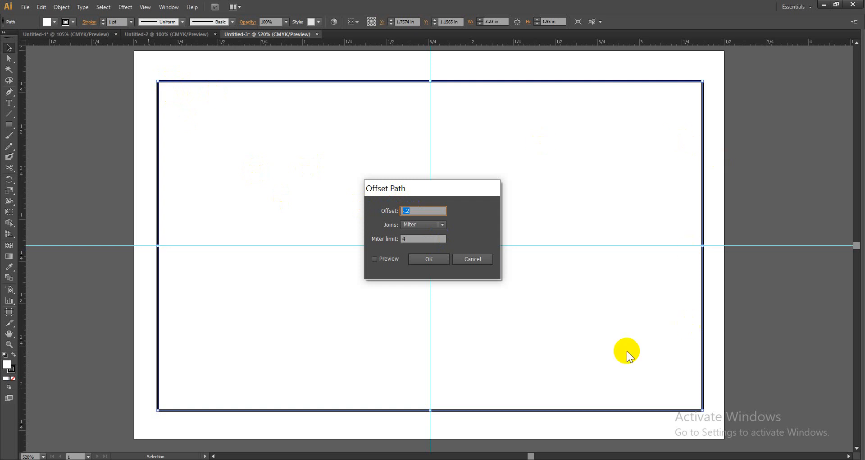
click(440, 258)
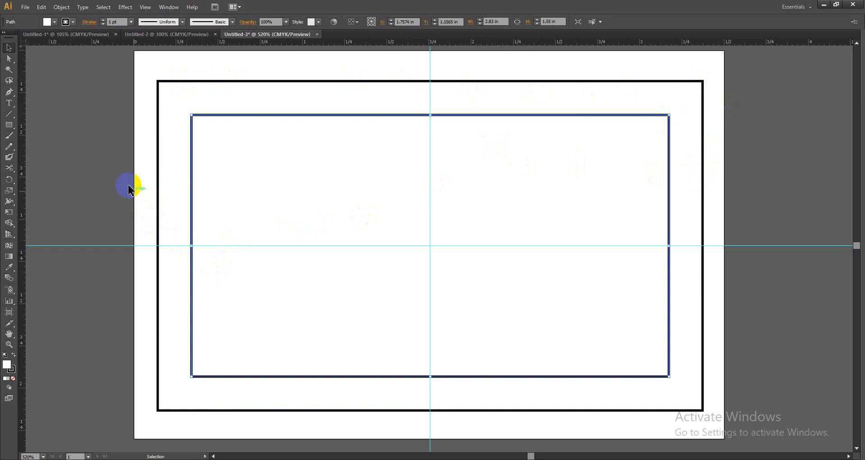
Step: Select the outer and inner rectangles together, and show the stroke settings with the Selection tool active
click(142, 158)
drag(136, 148, 217, 199)
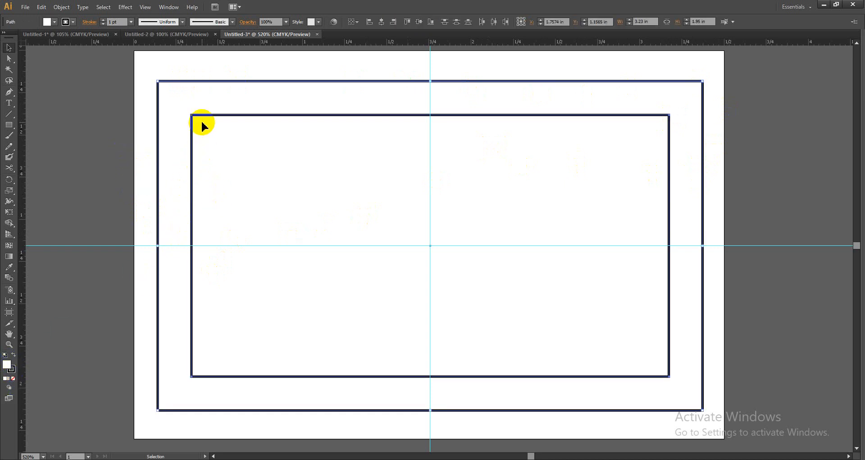
key(a)
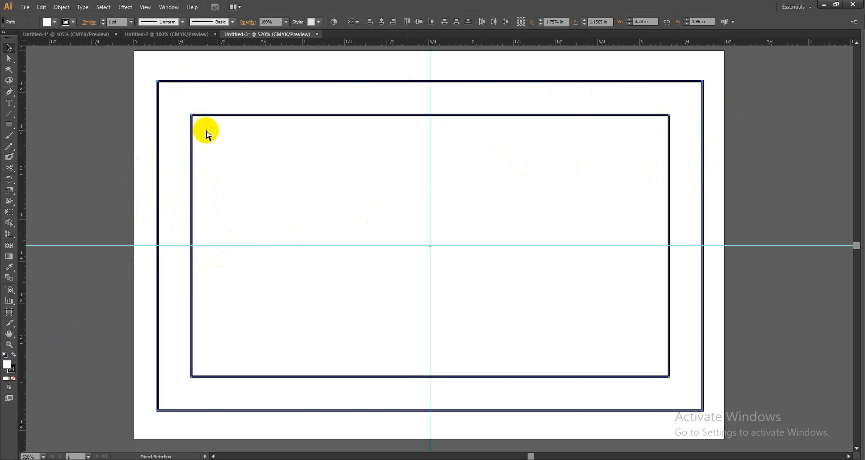
key(ctrl+F10)
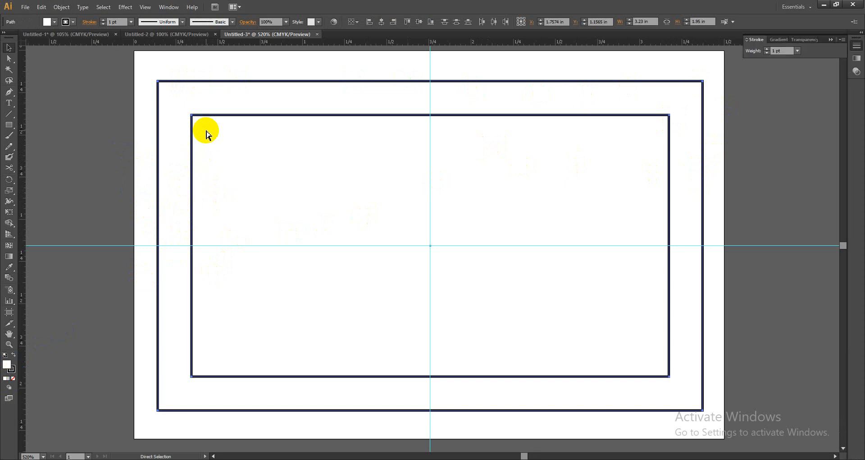
key(v)
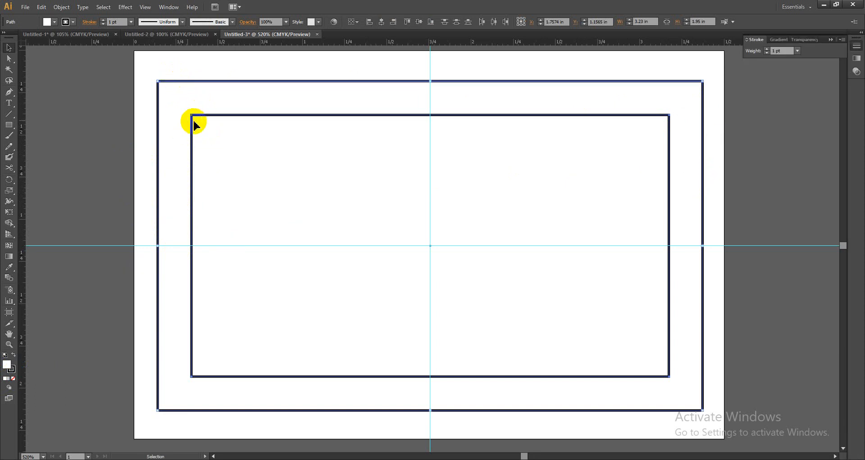
Step: Set the stroke weight of both selected rectangles to 0.1 pt
drag(782, 51, 695, 45)
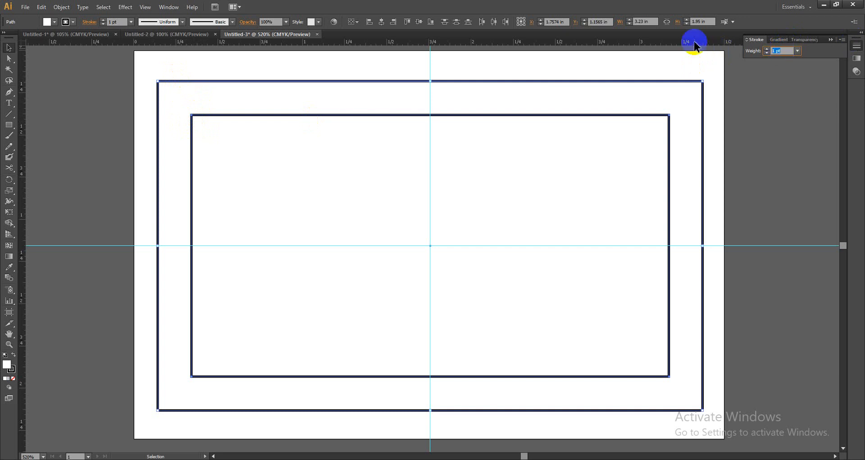
text(/1)
key(Return)
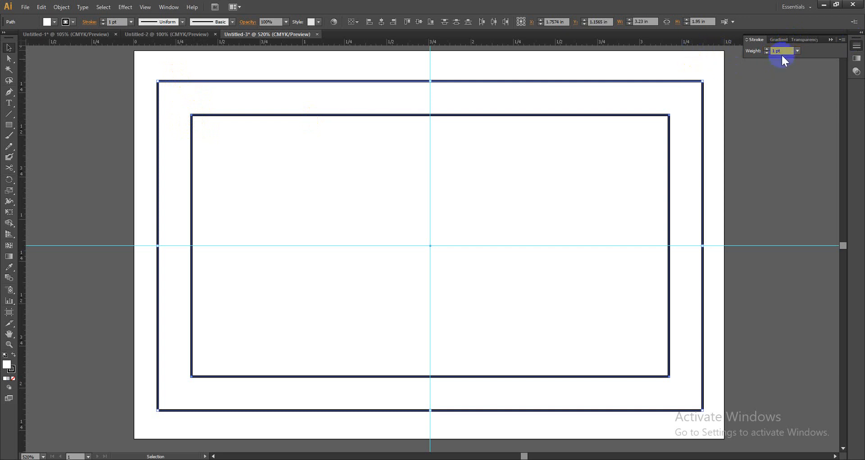
drag(783, 51, 730, 56)
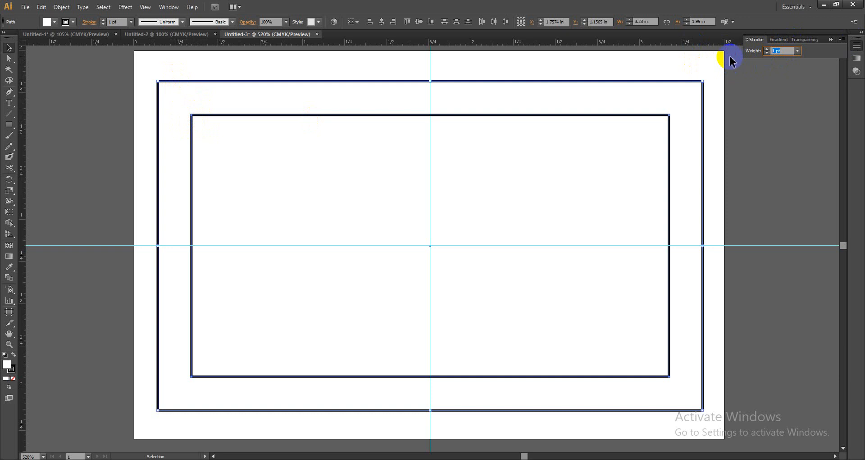
text(/)
text(1)
key(Return)
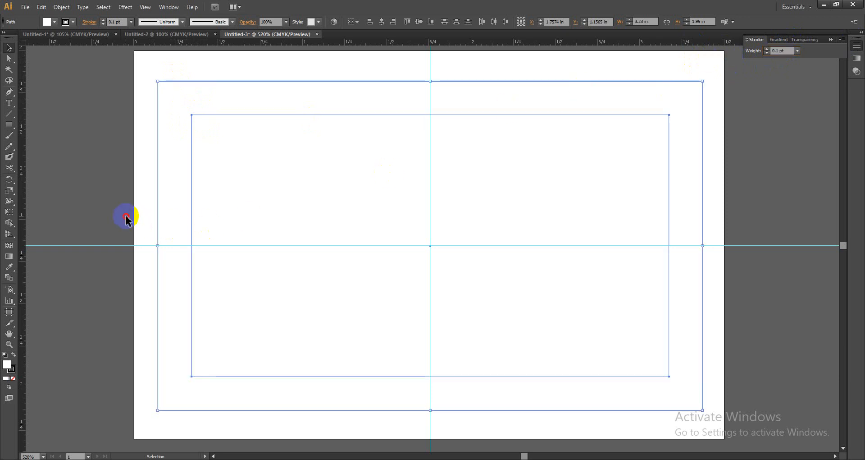
Step: Remove the fill from the outer and inner rectangles, and reselect both of them
click(126, 216)
drag(134, 187, 197, 246)
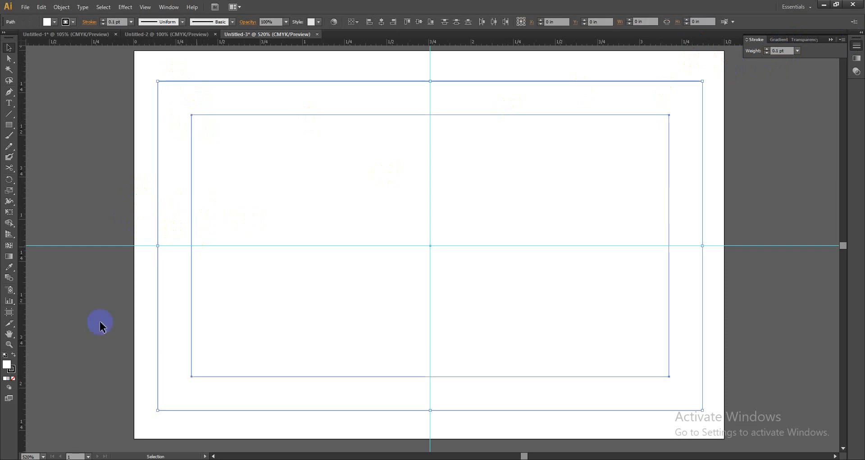
click(14, 377)
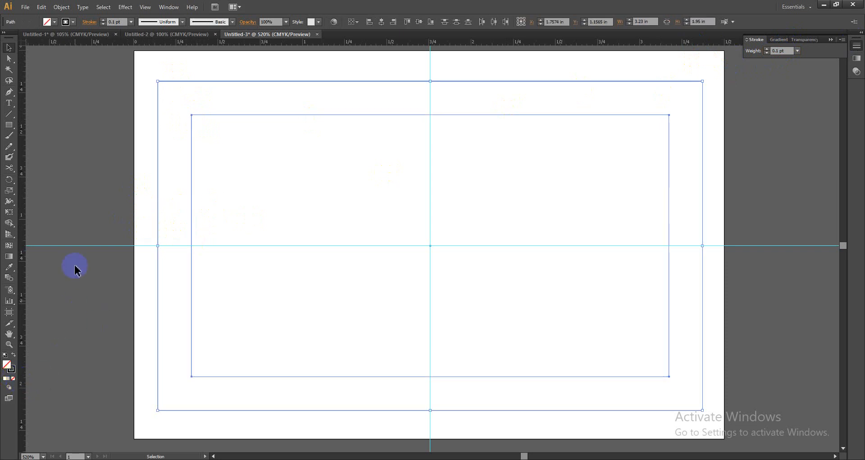
click(77, 187)
drag(117, 85, 249, 151)
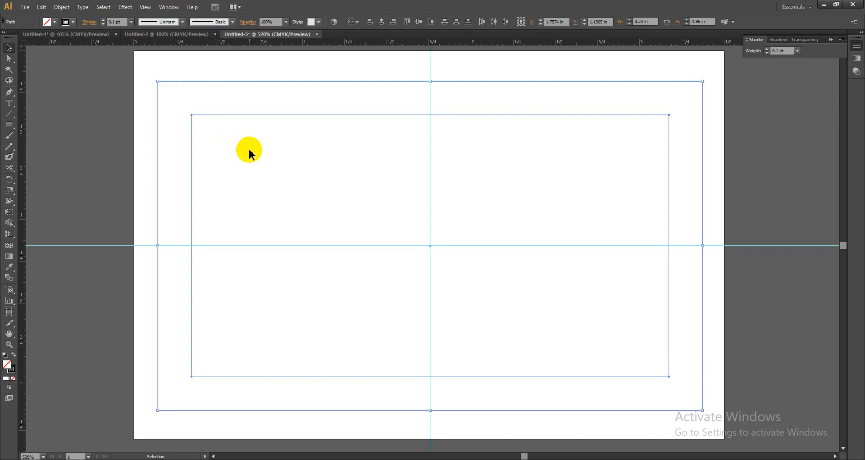